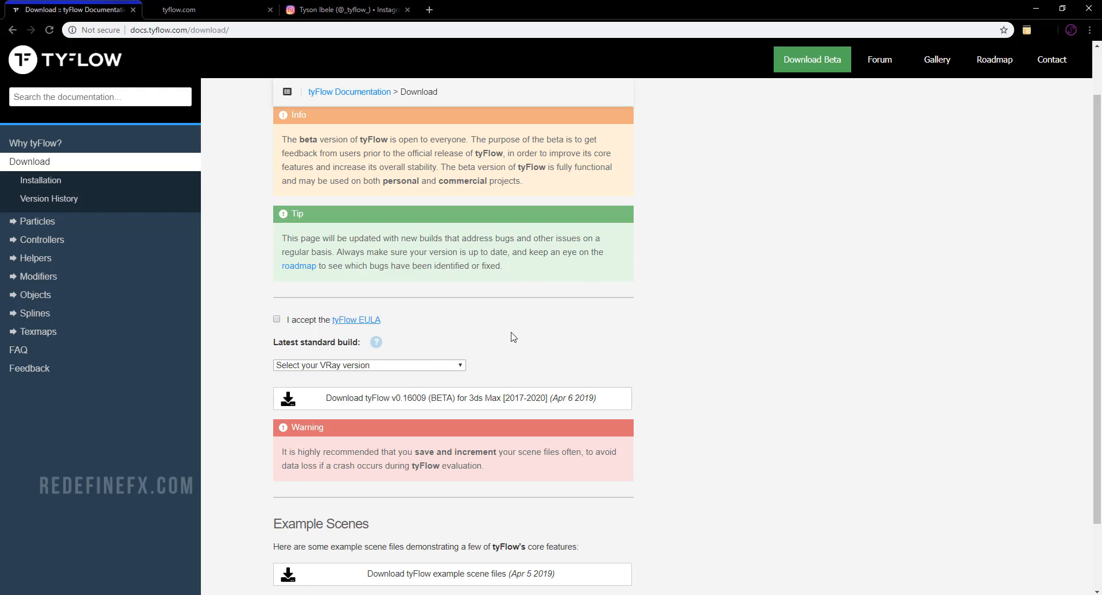
# Look over the tyFlow download page and browse the announcements and recent posts in the tyFlow Facebook group.
pyautogui.scroll(-3, 514, 337)
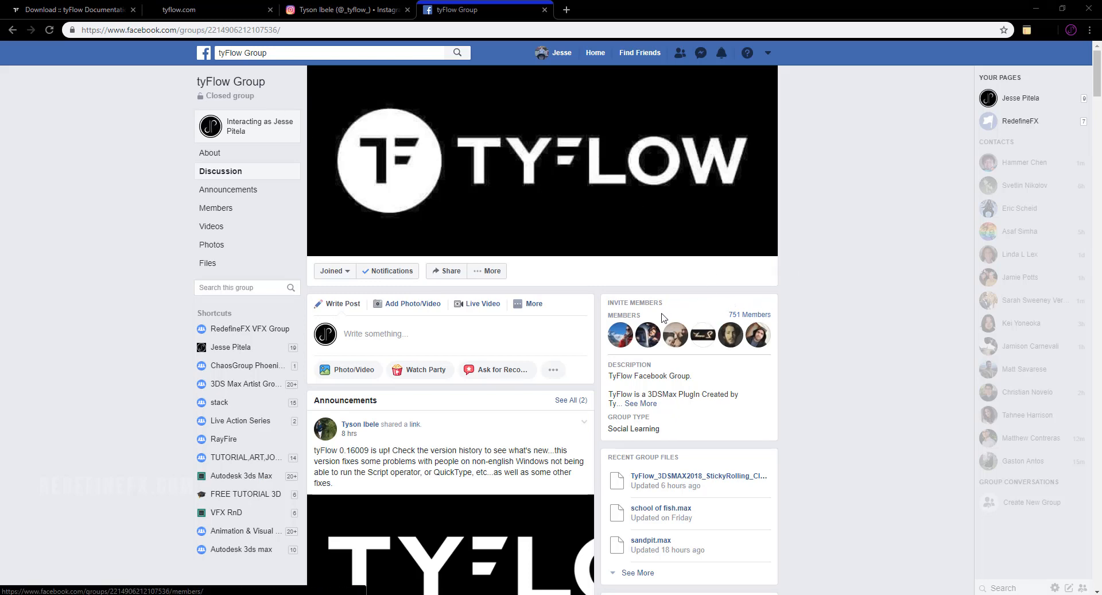
pyautogui.scroll(-6, 466, 216)
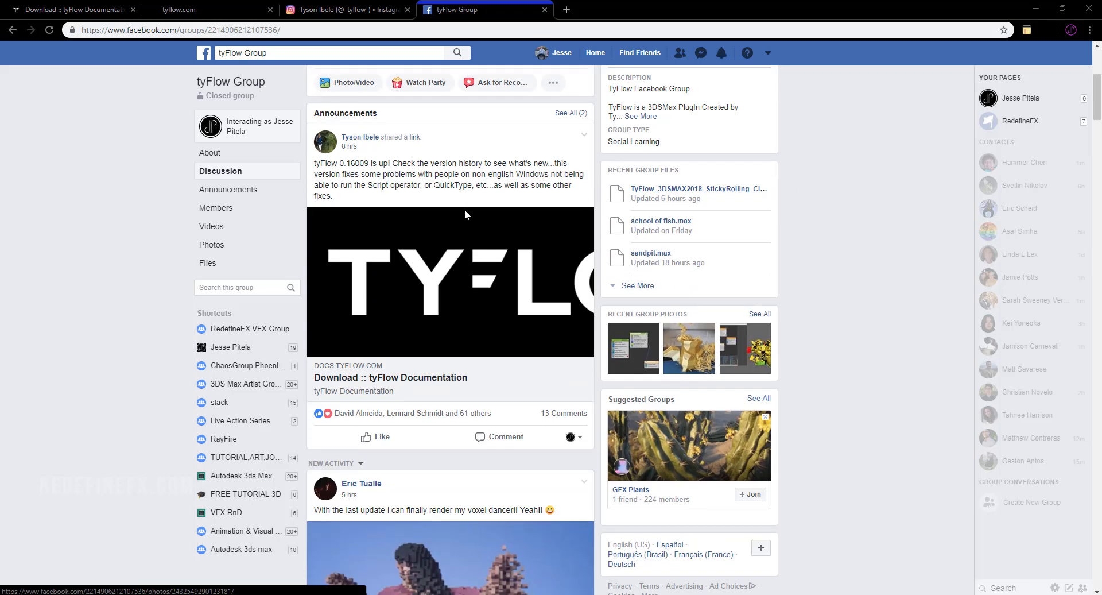
pyautogui.scroll(-5, 433, 218)
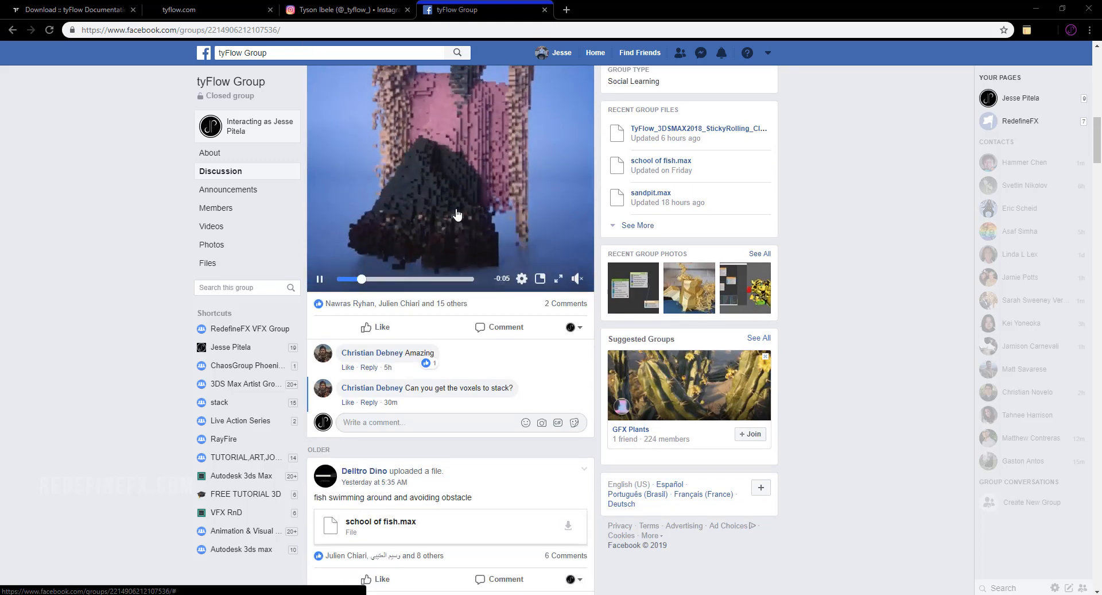
pyautogui.scroll(3, 439, 221)
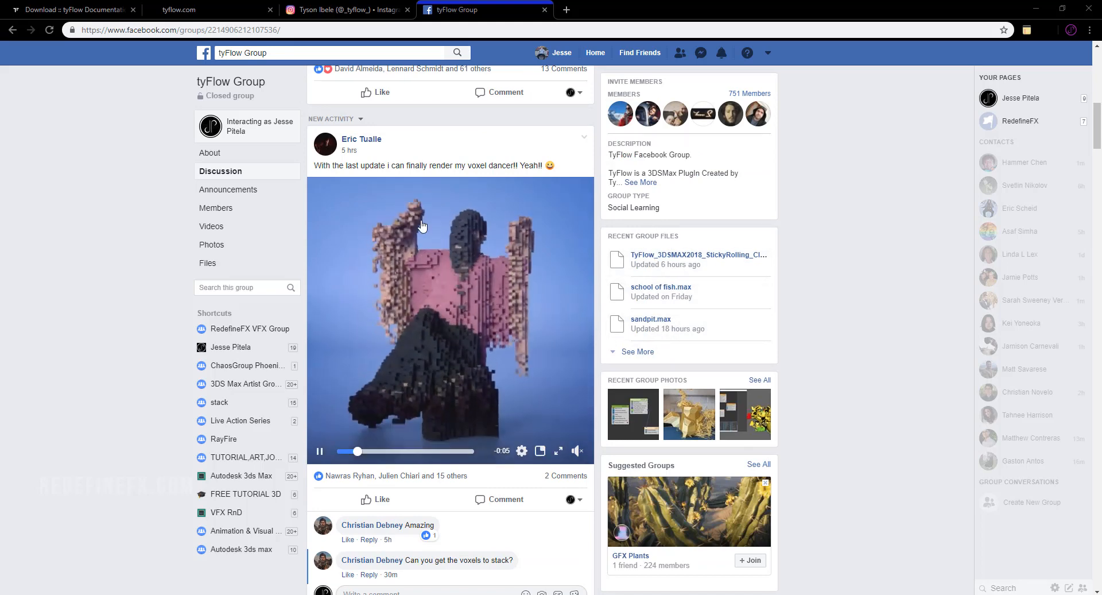
pyautogui.scroll(-9, 424, 271)
pyautogui.scroll(-20, 425, 270)
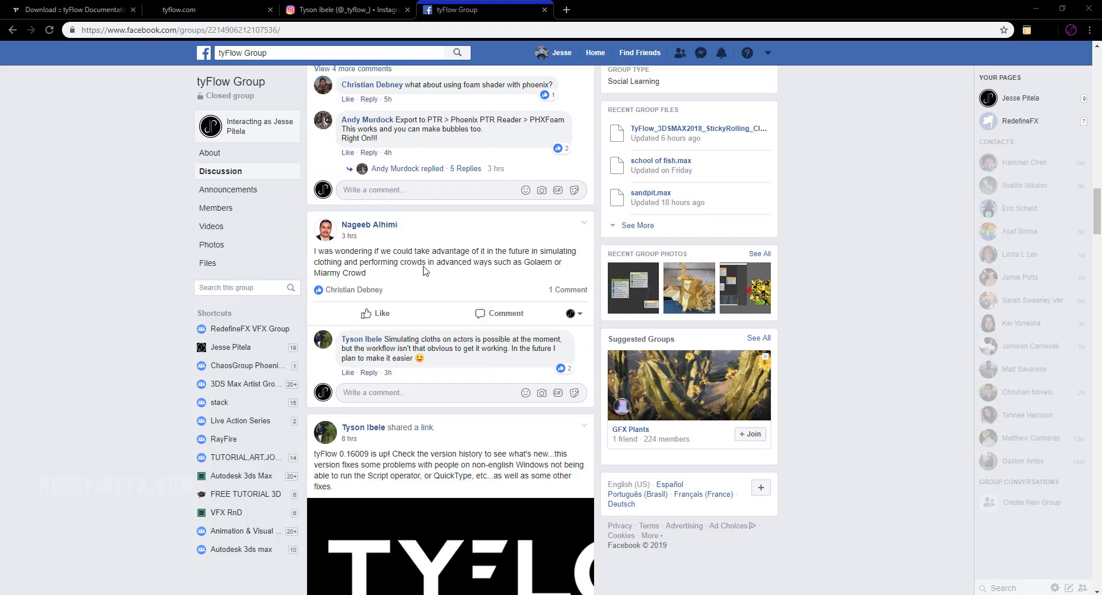
pyautogui.scroll(6, 476, 349)
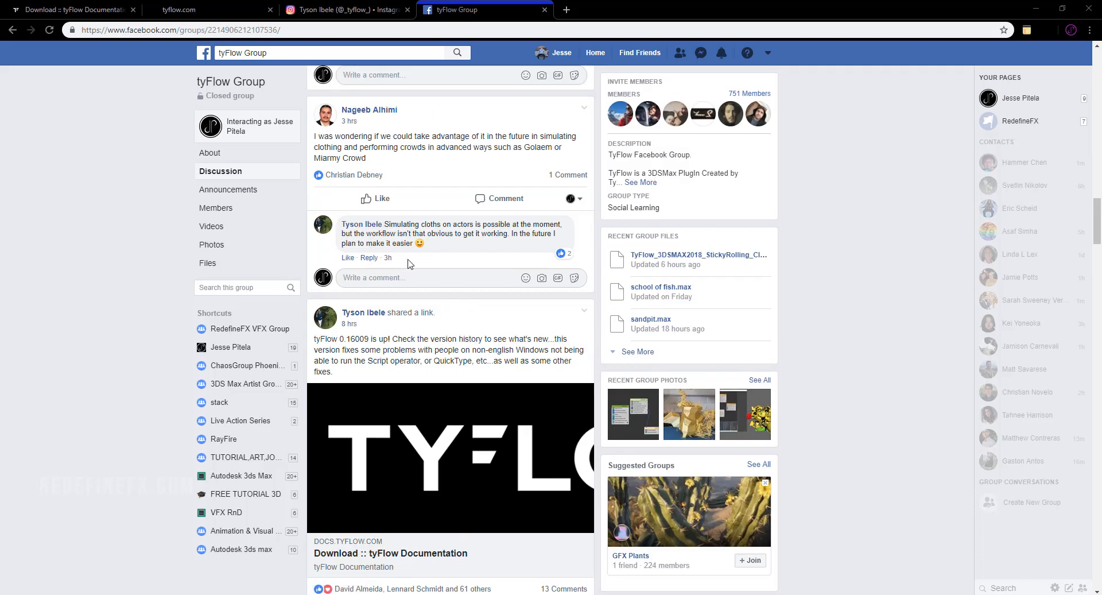
pyautogui.scroll(4, 453, 276)
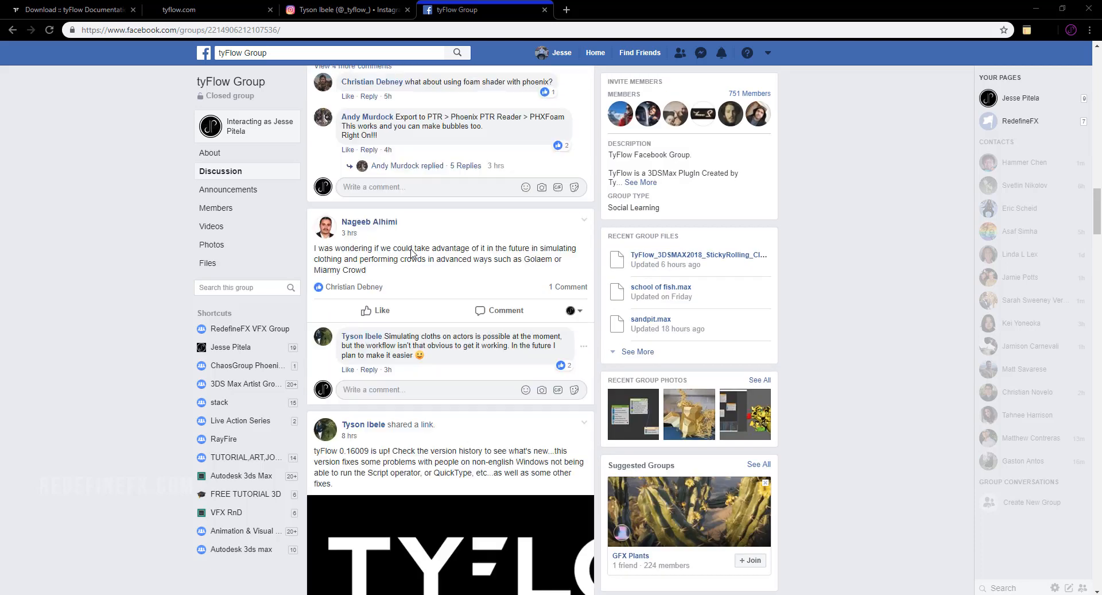
pyautogui.scroll(14, 419, 179)
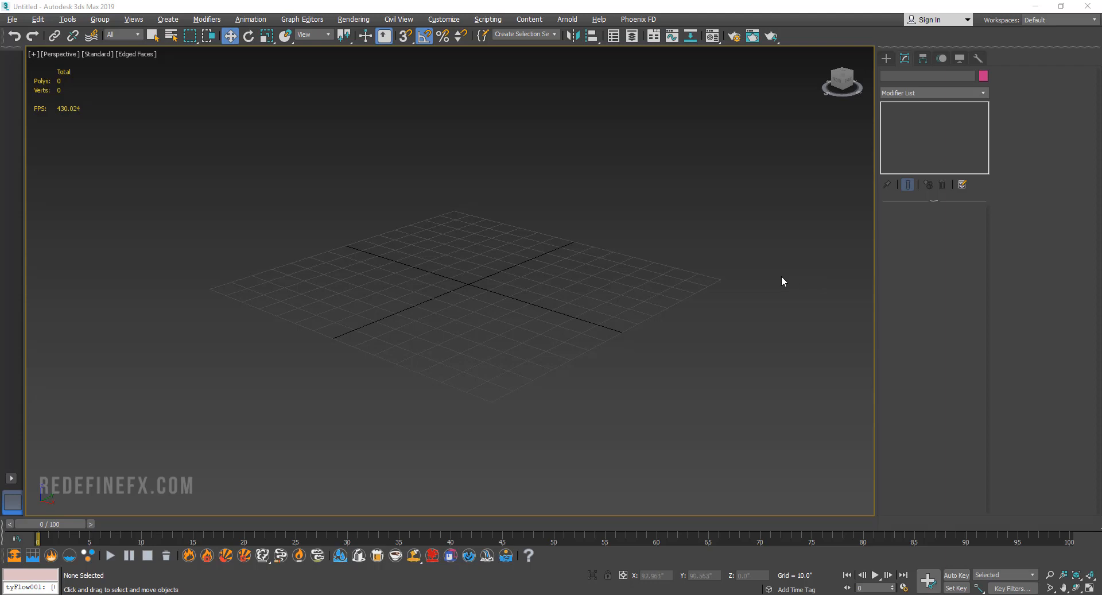
# In 3ds Max, create a PF Source emitter about 35 by 35 inches near the grid's centre and preview its particles at frame 9.
pyautogui.keyDown('alt'); pyautogui.moveTo(748, 251); pyautogui.dragTo(735, 255, button='middle'); pyautogui.keyUp('alt')
pyautogui.keyDown('alt'); pyautogui.moveTo(579, 232); pyautogui.dragTo(635, 237, button='middle'); pyautogui.keyUp('alt')
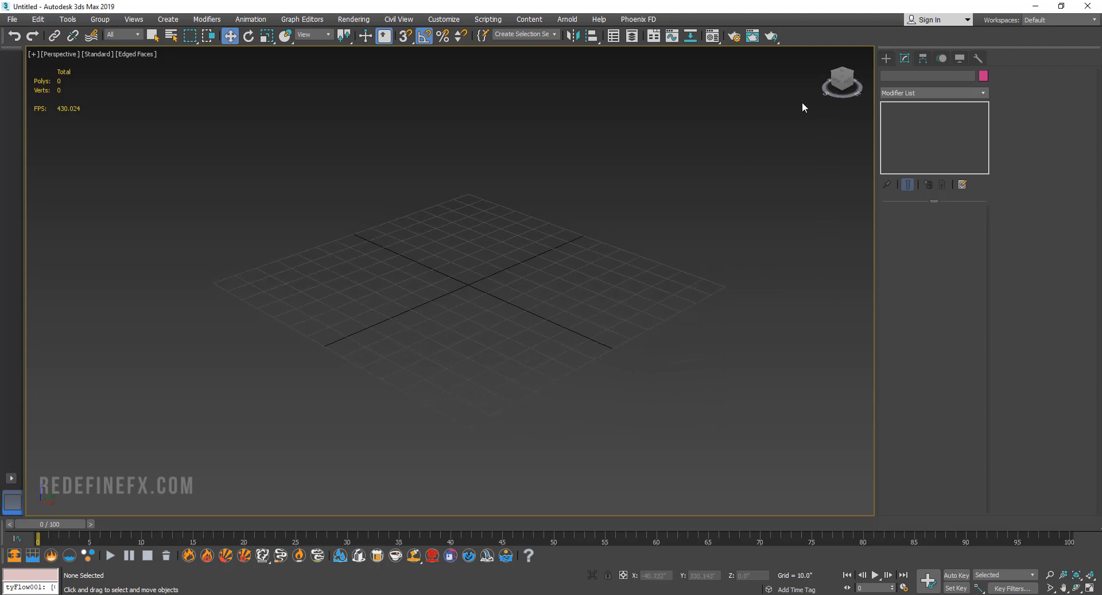
pyautogui.click(886, 58)
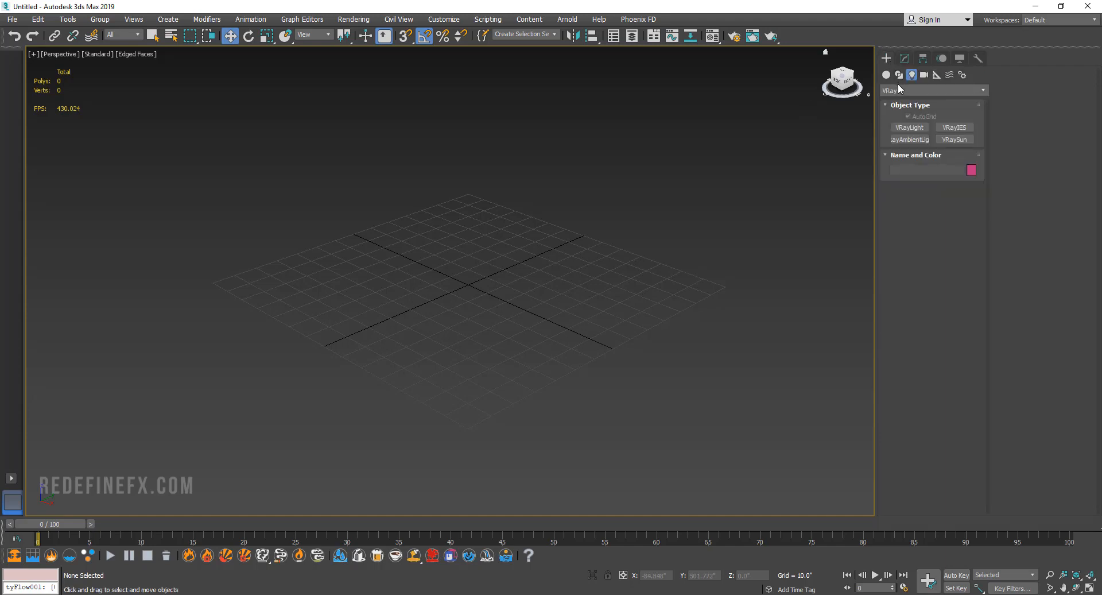
pyautogui.click(886, 76)
pyautogui.click(899, 91)
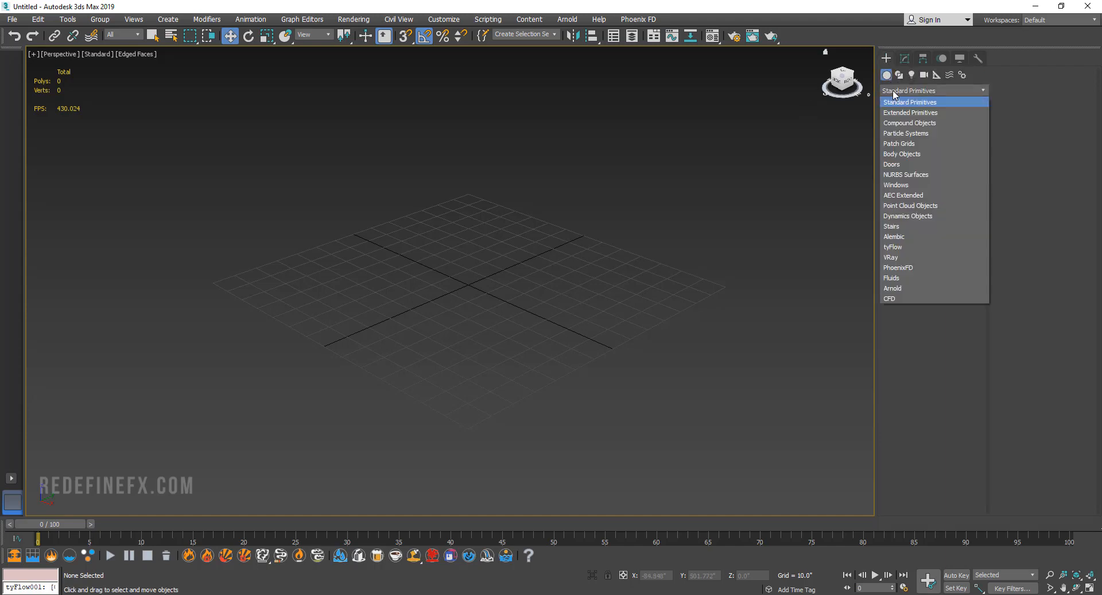
pyautogui.click(901, 128)
pyautogui.click(901, 129)
pyautogui.moveTo(466, 272); pyautogui.dragTo(467, 333)
pyautogui.press('w')
pyautogui.moveTo(60, 522); pyautogui.dragTo(148, 523)
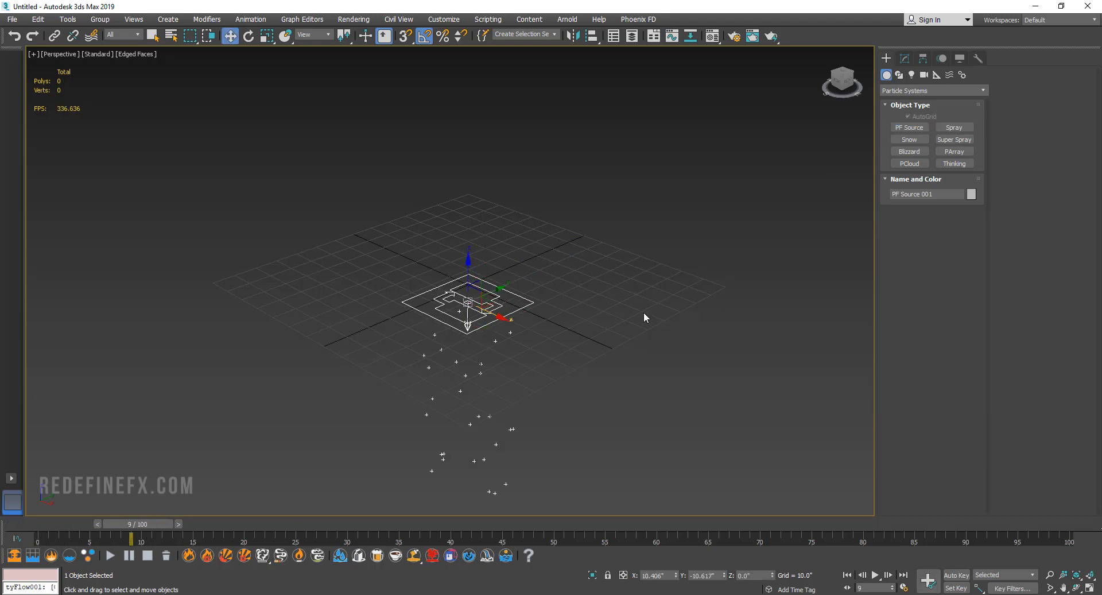
# Open the PF Source's Particle View, narrow its window so the emitter stays uncovered, and set the timeline to frame 2.
pyautogui.click(904, 58)
pyautogui.click(931, 240)
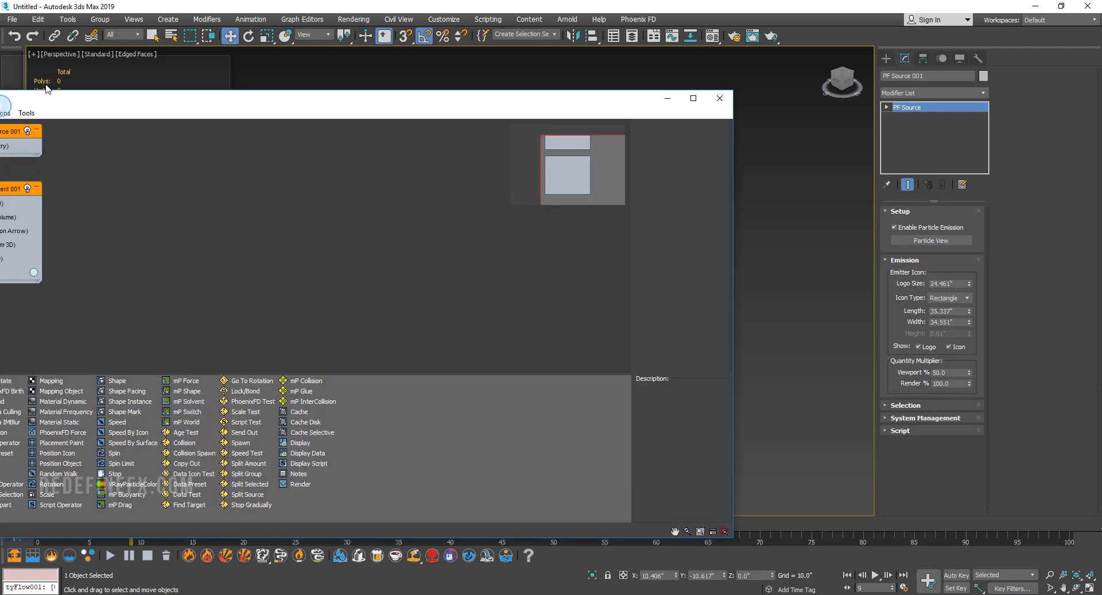
pyautogui.moveTo(911, 242); pyautogui.dragTo(501, 241)
pyautogui.moveTo(123, 523); pyautogui.dragTo(53, 538)
pyautogui.press('w')
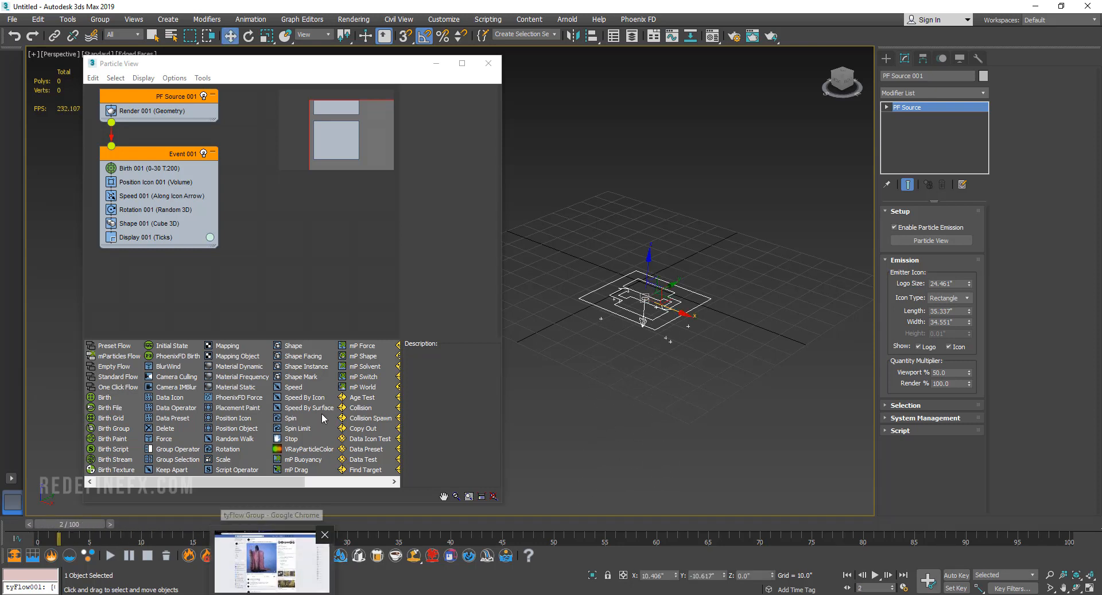
pyautogui.moveTo(132, 484); pyautogui.dragTo(106, 484)
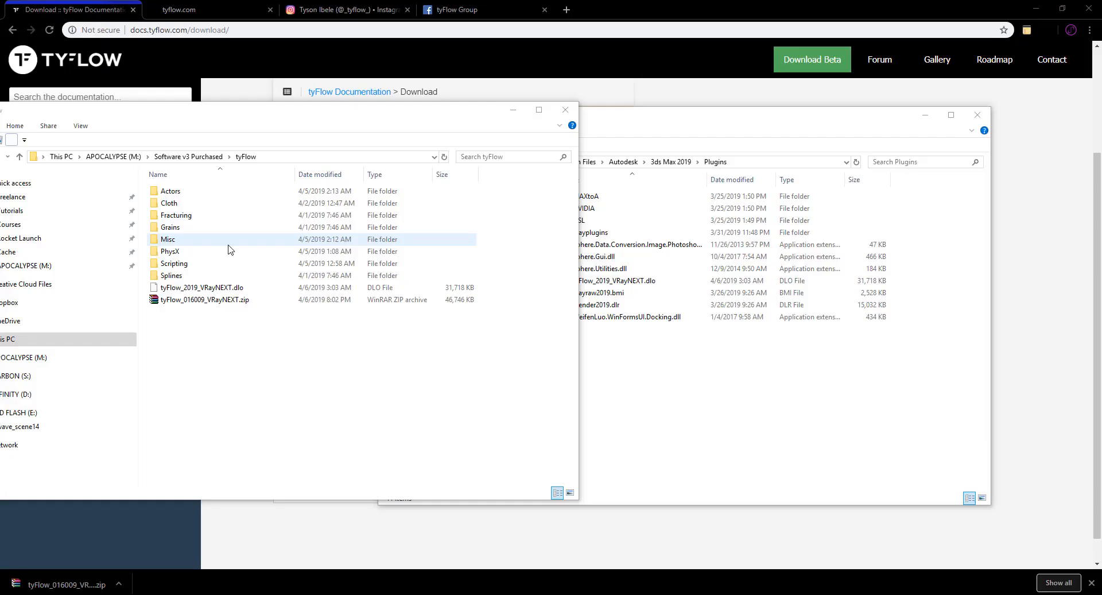
# Switch to File Explorer and locate tyFlow_016009_VRayNEXT.zip and the extracted tyFlow_2019_VRayNEXT.dlo in the tyFlow folder.
pyautogui.click(181, 303)
pyautogui.click(199, 328)
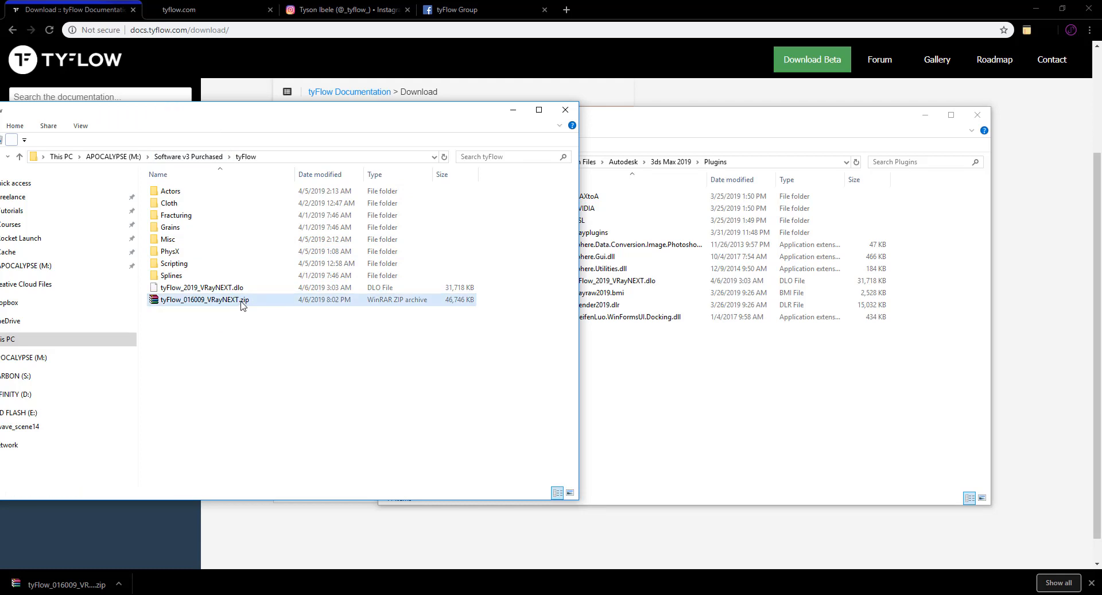
pyautogui.click(206, 302)
pyautogui.click(226, 290)
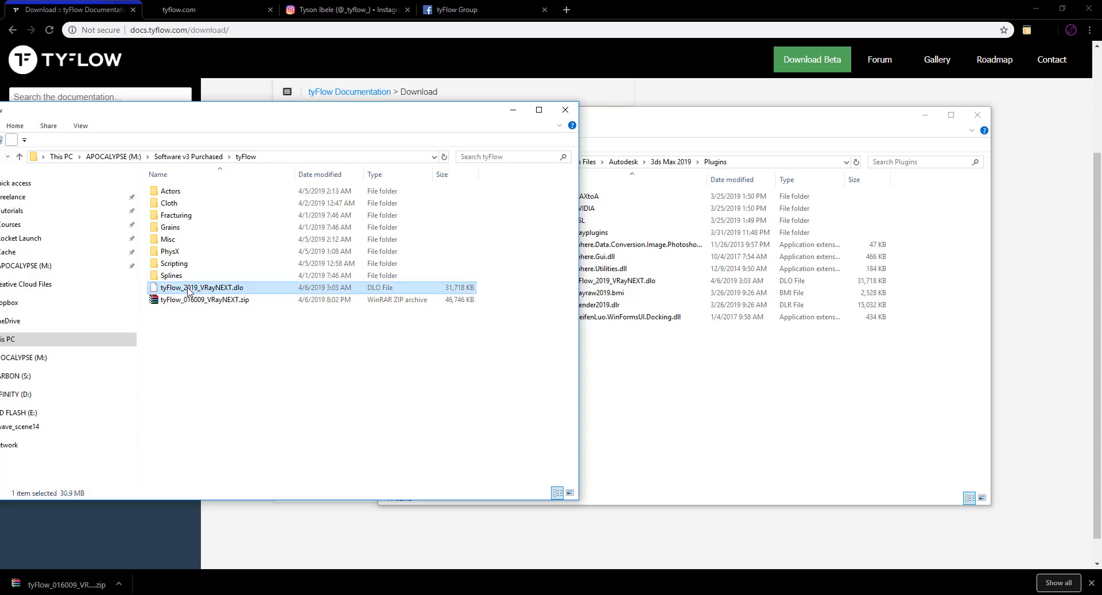
# Check the 3ds Max 2019 Plugins folder path and locate the tyFlow_2019_VRayNEXT.dlo file inside it.
pyautogui.click(620, 118)
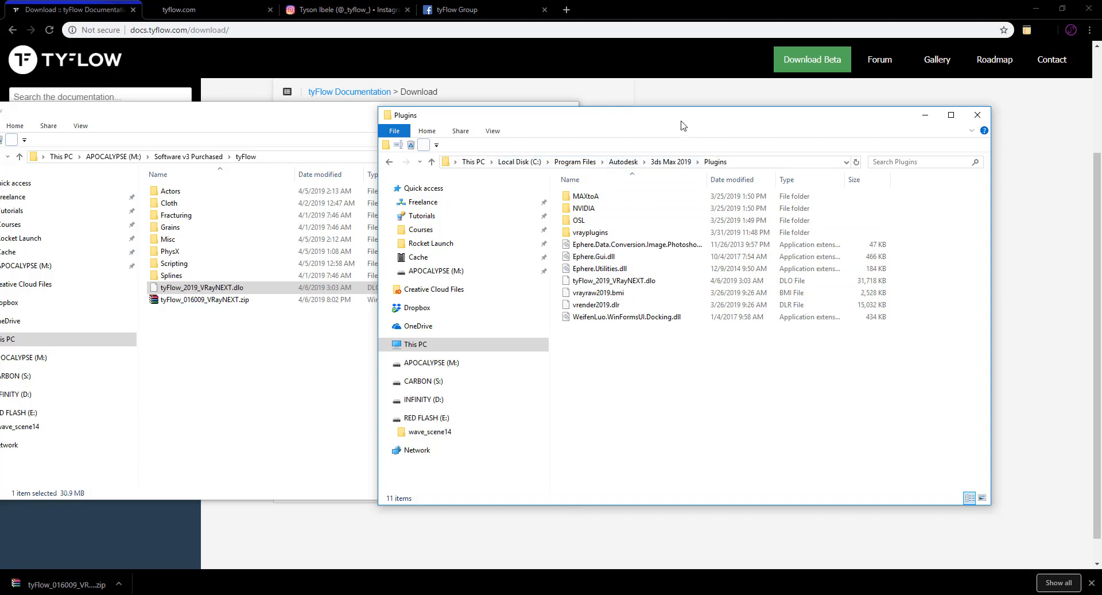
pyautogui.moveTo(681, 122); pyautogui.dragTo(654, 120)
pyautogui.click(714, 163)
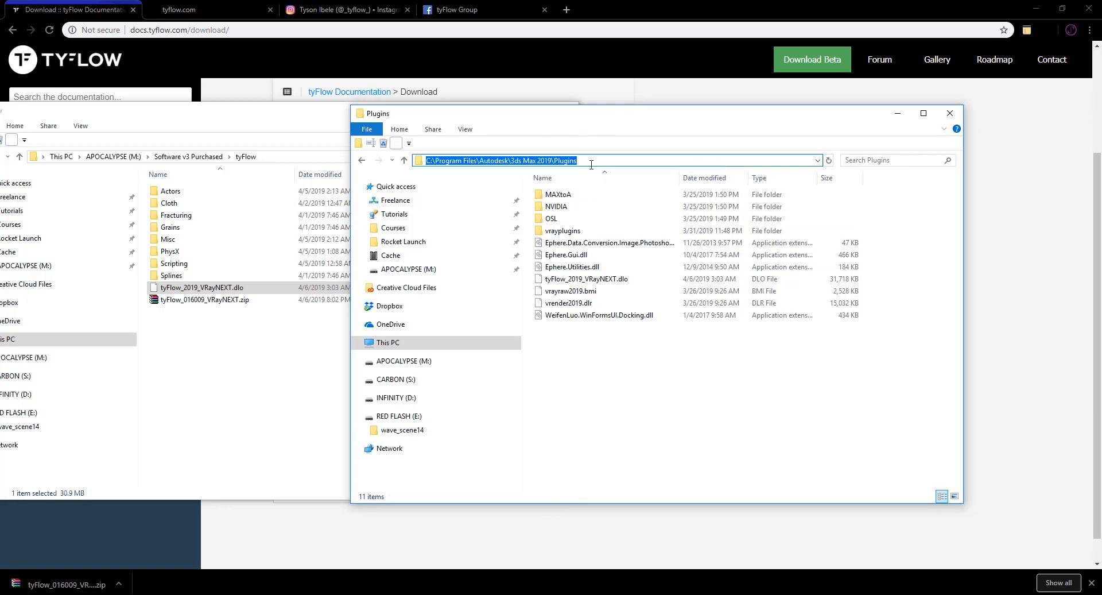
pyautogui.click(591, 165)
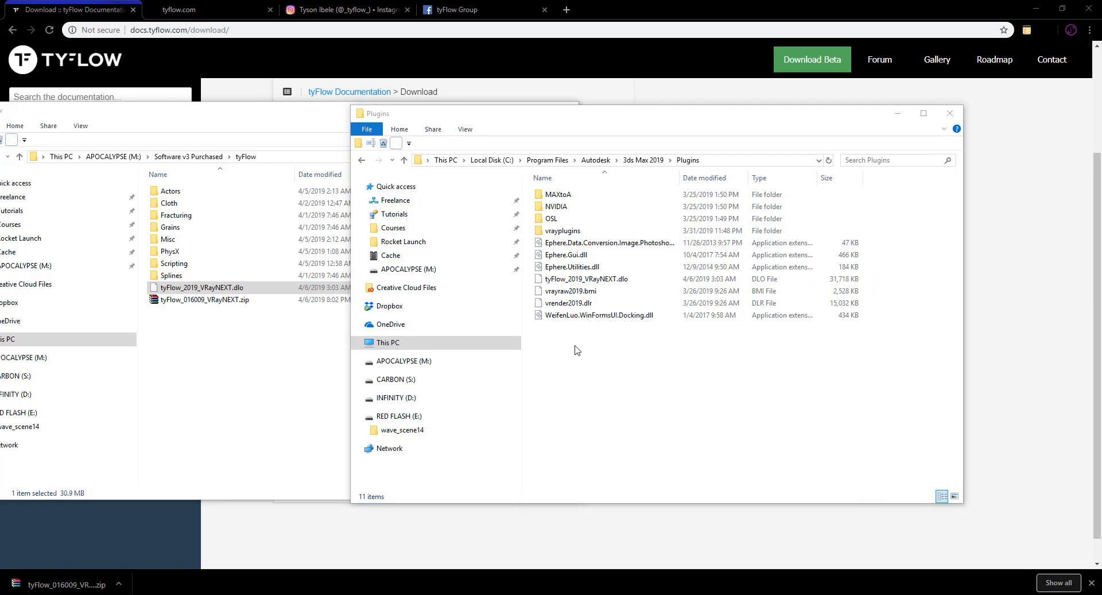
pyautogui.click(634, 281)
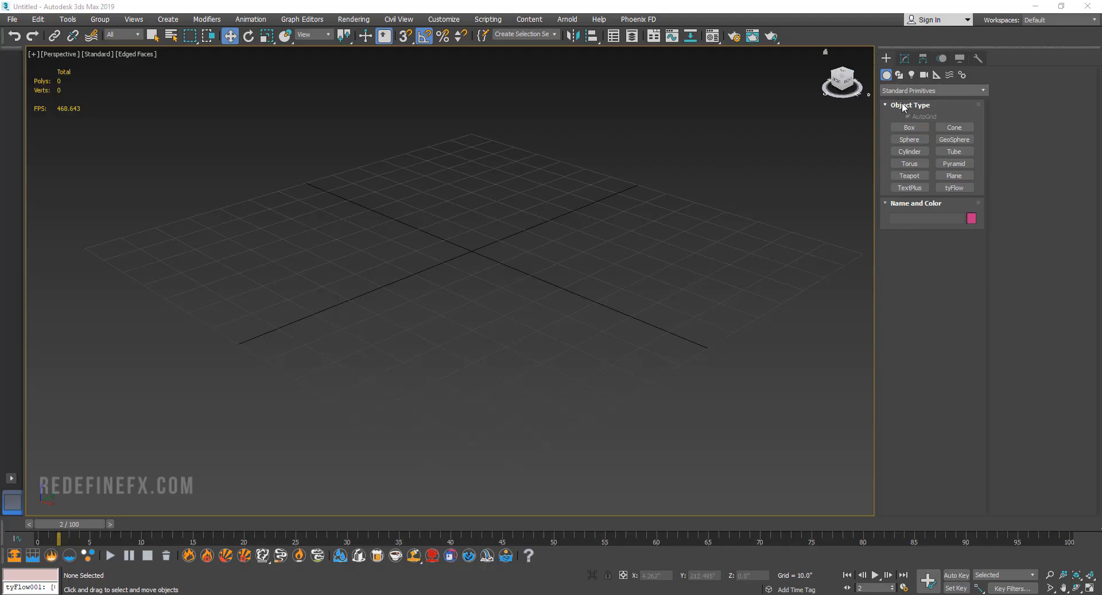
# Back in 3ds Max, place a tyFlow object near the grid's centre and open its editor.
pyautogui.click(960, 190)
pyautogui.click(455, 241)
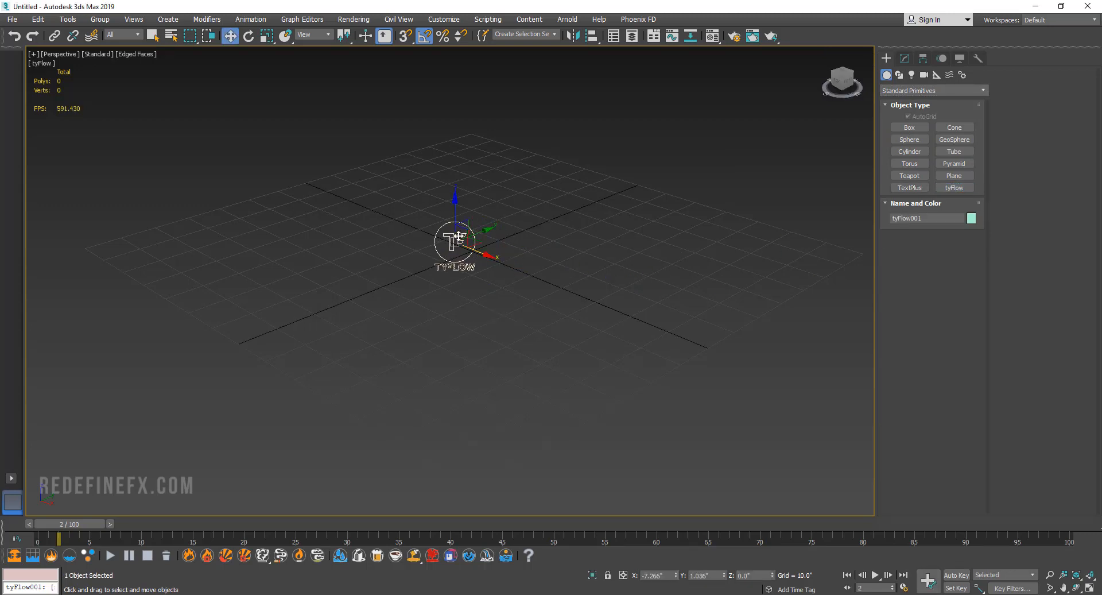
pyautogui.click(904, 58)
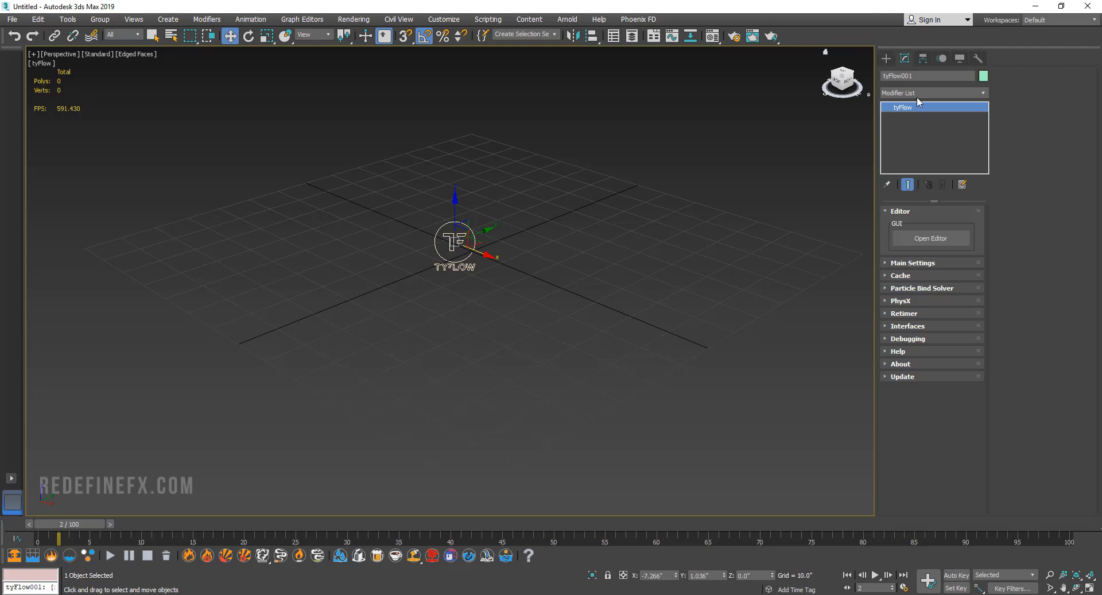
pyautogui.click(931, 239)
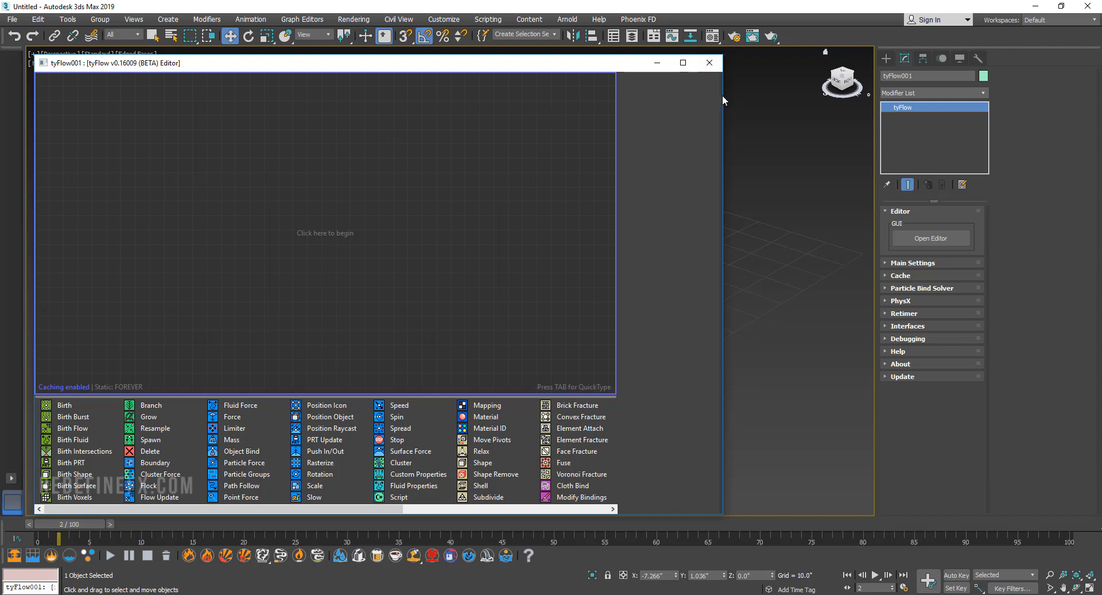
# Narrow the tyFlow editor window to uncover the viewport and deselect the tyFlow object.
pyautogui.moveTo(722, 95); pyautogui.dragTo(366, 101)
pyautogui.moveTo(457, 153); pyautogui.dragTo(475, 151, button='middle')
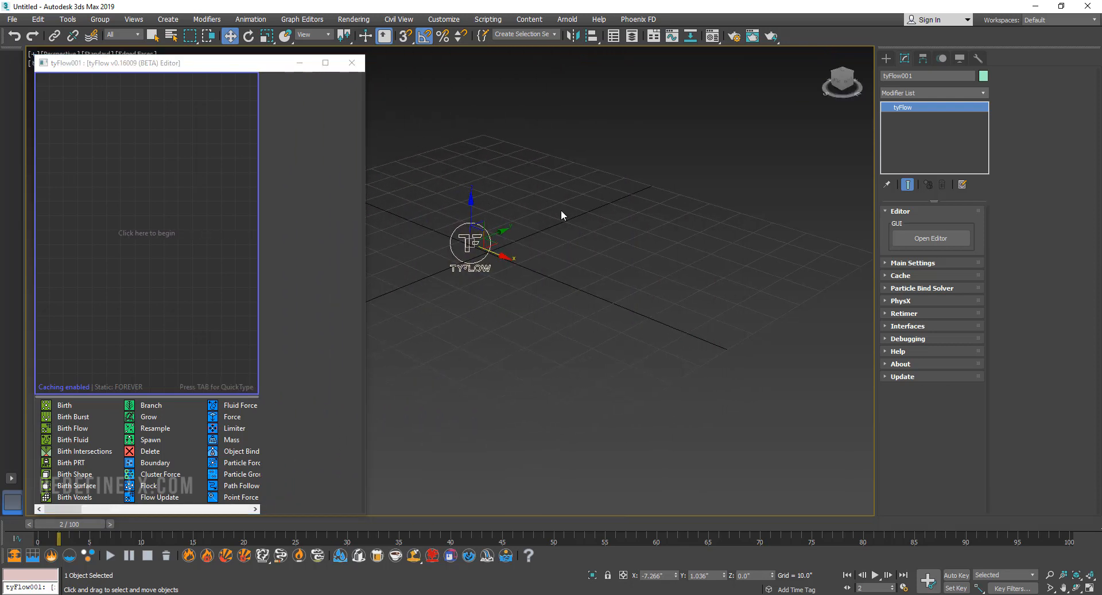
pyautogui.moveTo(560, 209); pyautogui.dragTo(529, 219, button='middle')
pyautogui.click(540, 237)
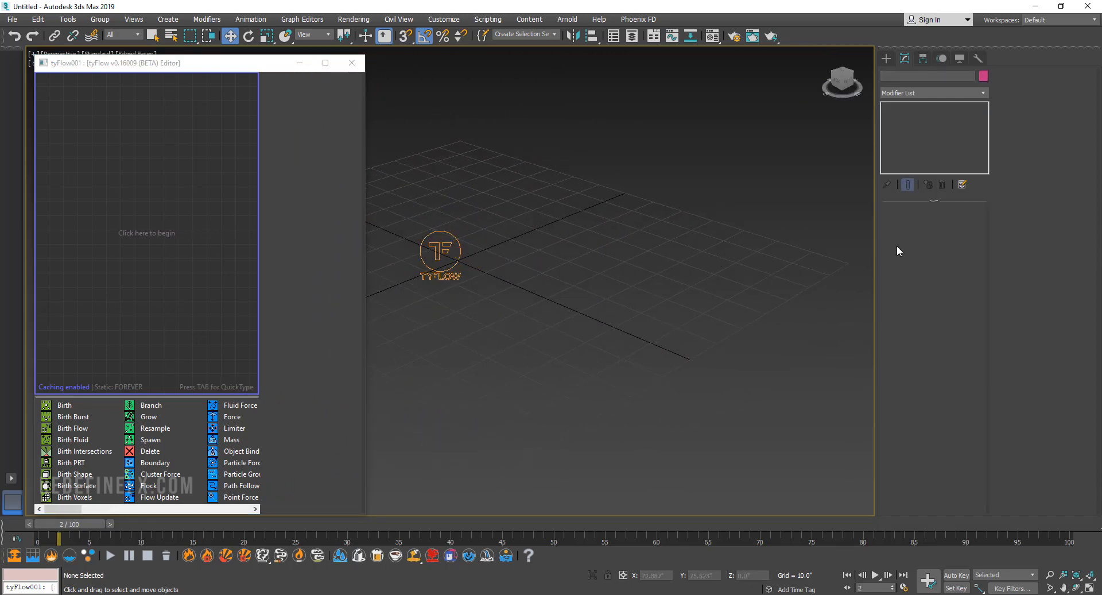
# Place a second tyFlow object away from the first one on the grid and open its own editor.
pyautogui.click(885, 58)
pyautogui.click(947, 190)
pyautogui.click(644, 248)
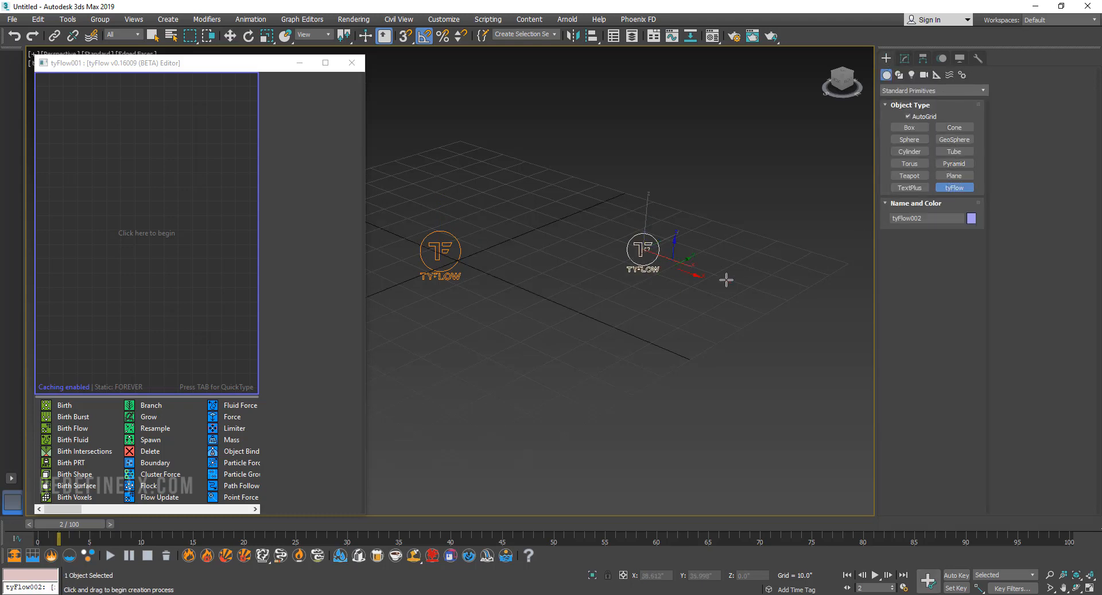
pyautogui.rightClick(725, 278)
pyautogui.click(905, 58)
pyautogui.click(930, 236)
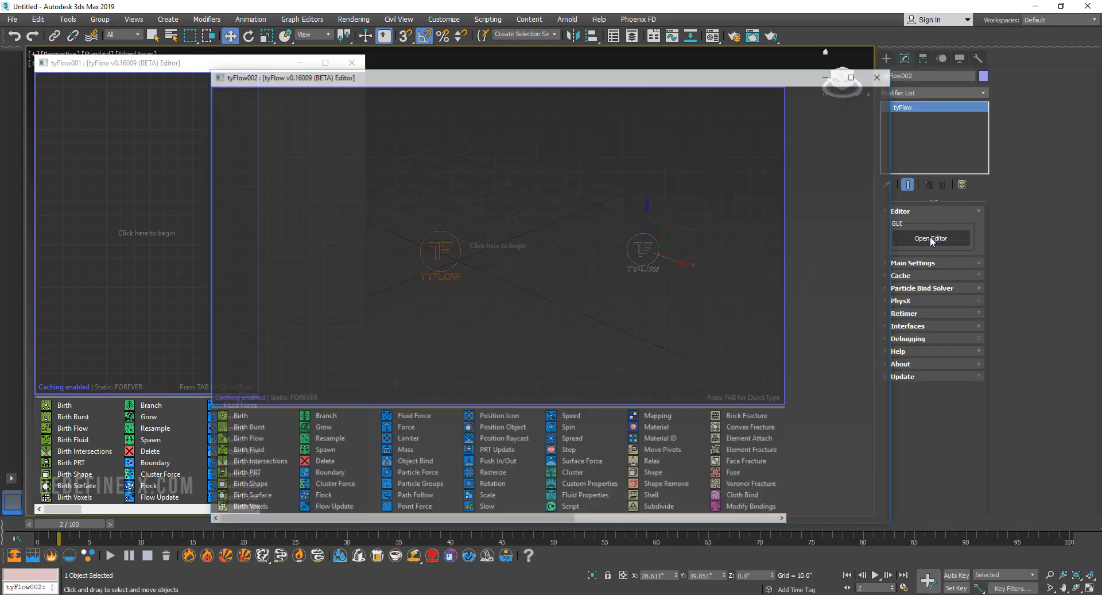
# Compare the two separate tyFlow editors by repositioning and narrowing the second one, and close the second editor.
pyautogui.moveTo(435, 83); pyautogui.dragTo(524, 83)
pyautogui.click(221, 115)
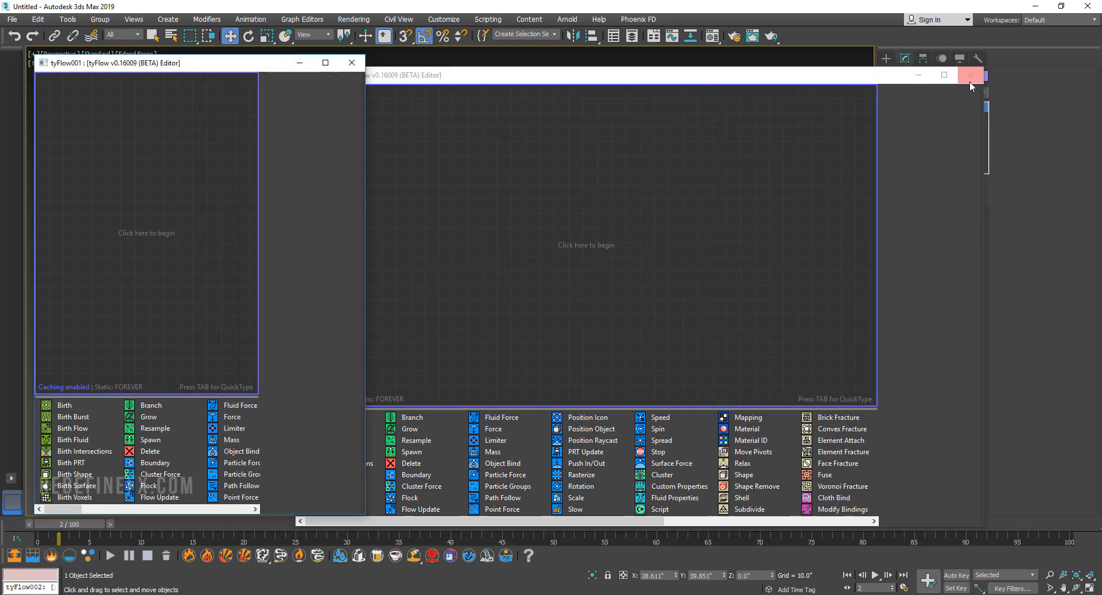
pyautogui.moveTo(984, 82); pyautogui.dragTo(769, 82)
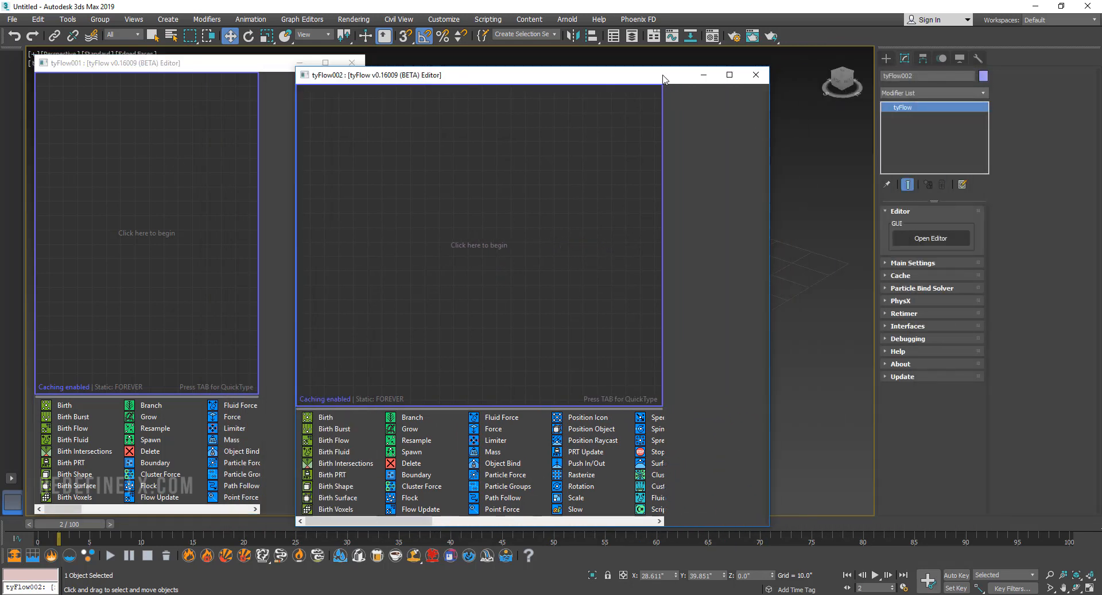
pyautogui.moveTo(663, 79); pyautogui.dragTo(479, 318)
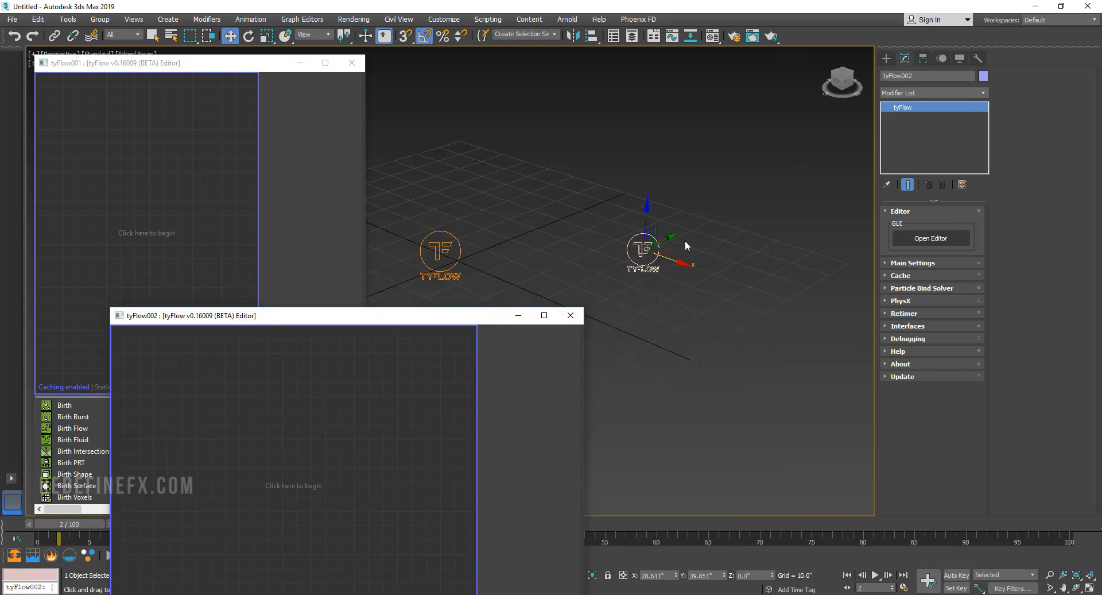
pyautogui.click(570, 315)
# Create a PF Source emitter about 16 by 13 inches in front of the second tyFlow object and open its Particle View.
pyautogui.click(886, 58)
pyautogui.click(933, 90)
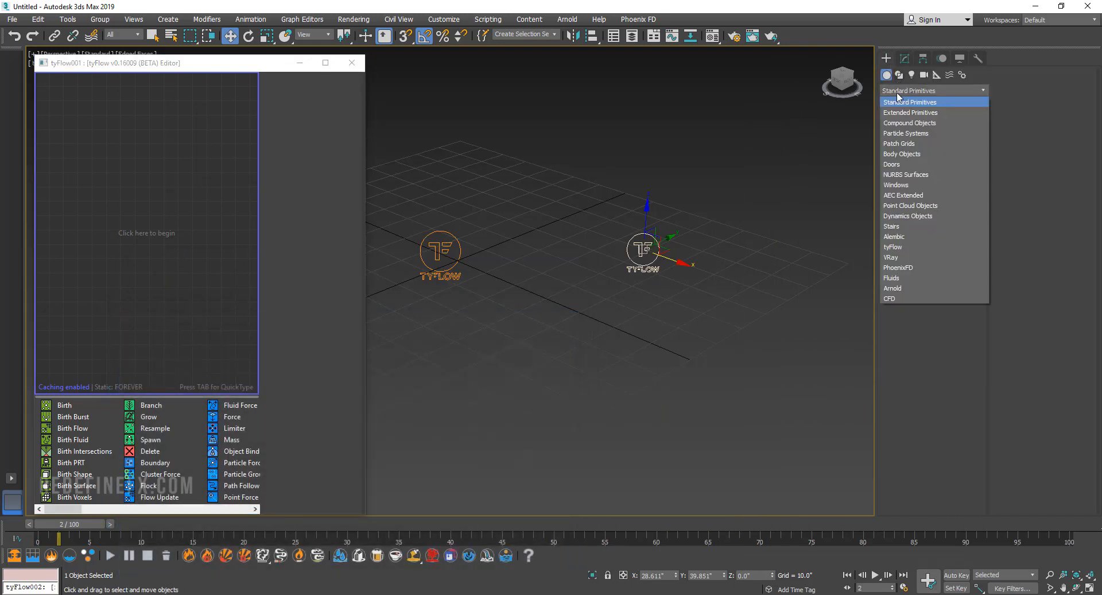
pyautogui.click(905, 133)
pyautogui.click(909, 127)
pyautogui.moveTo(611, 330); pyautogui.dragTo(615, 383)
pyautogui.click(905, 57)
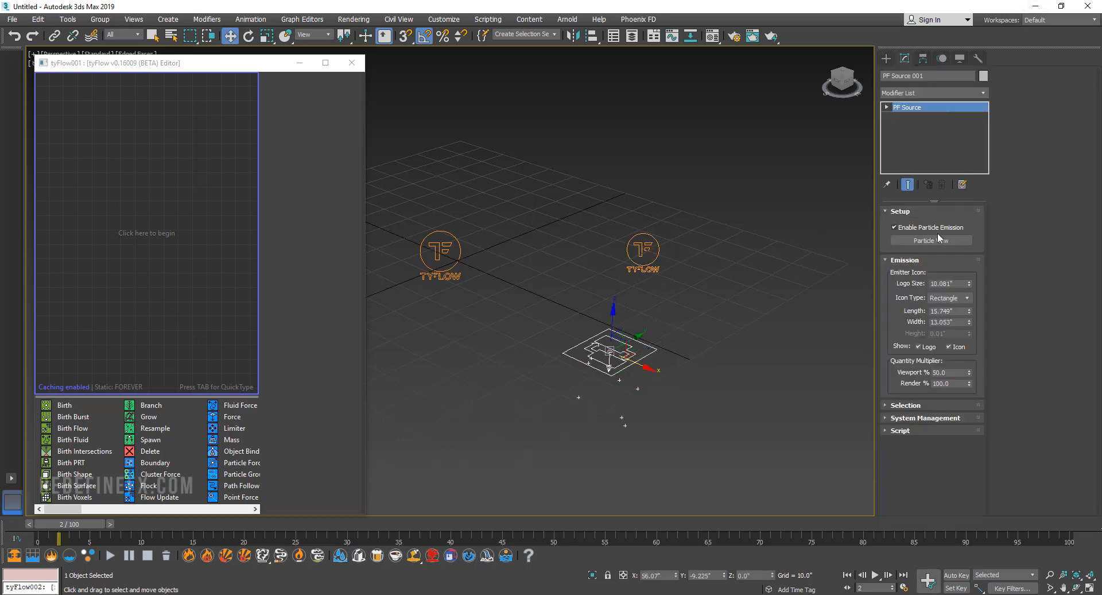
pyautogui.click(930, 241)
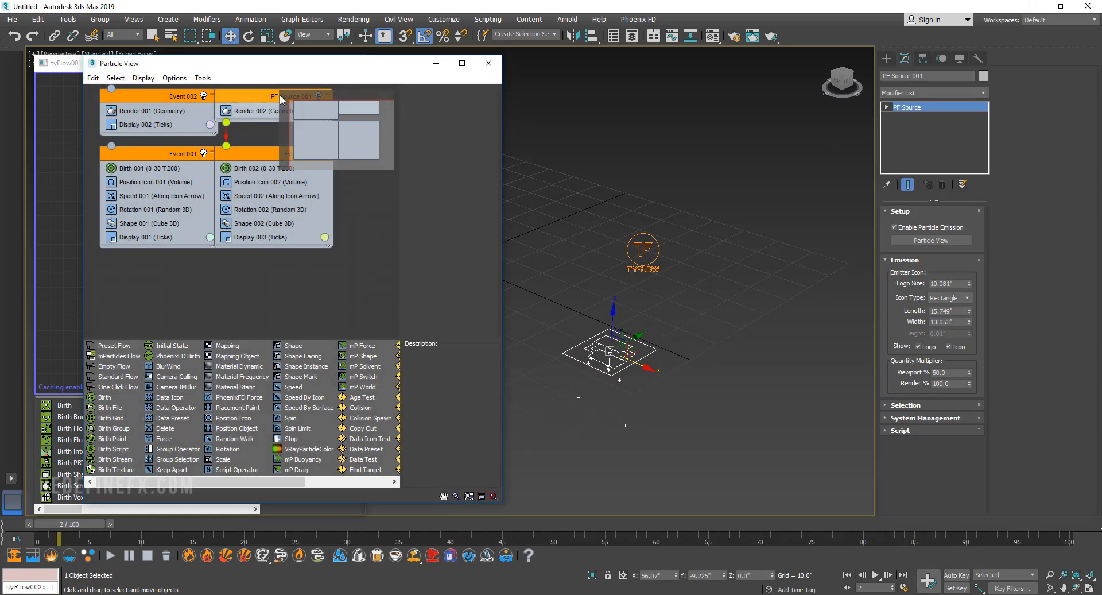
# Create a second PF Source emitter beside the first and view both flows in the shared Particle View before closing it.
pyautogui.click(886, 58)
pyautogui.click(909, 127)
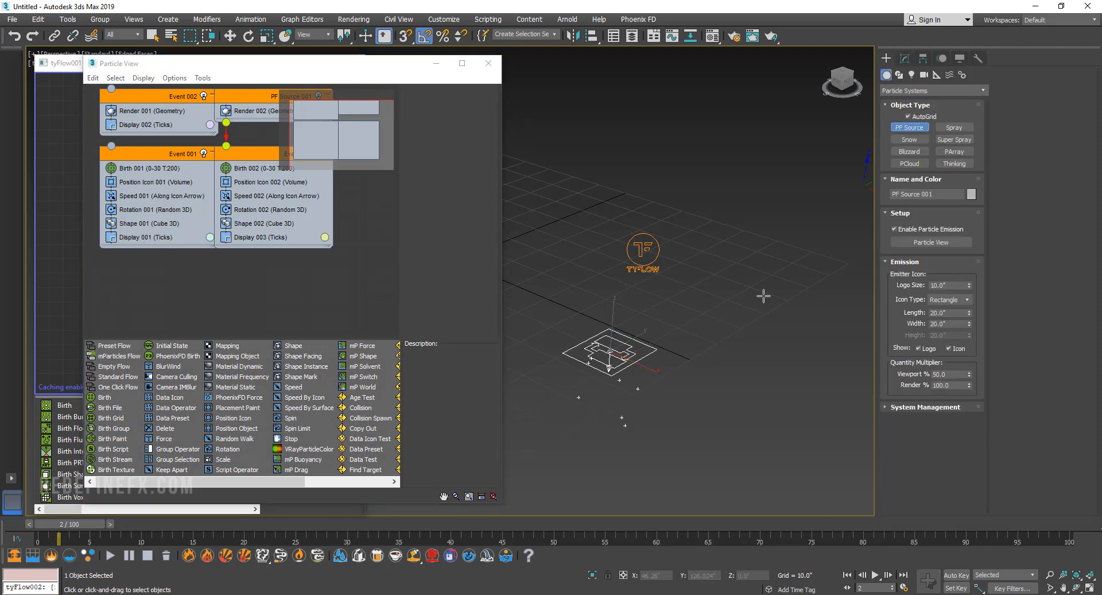
pyautogui.moveTo(715, 346); pyautogui.dragTo(713, 395)
pyautogui.press('w')
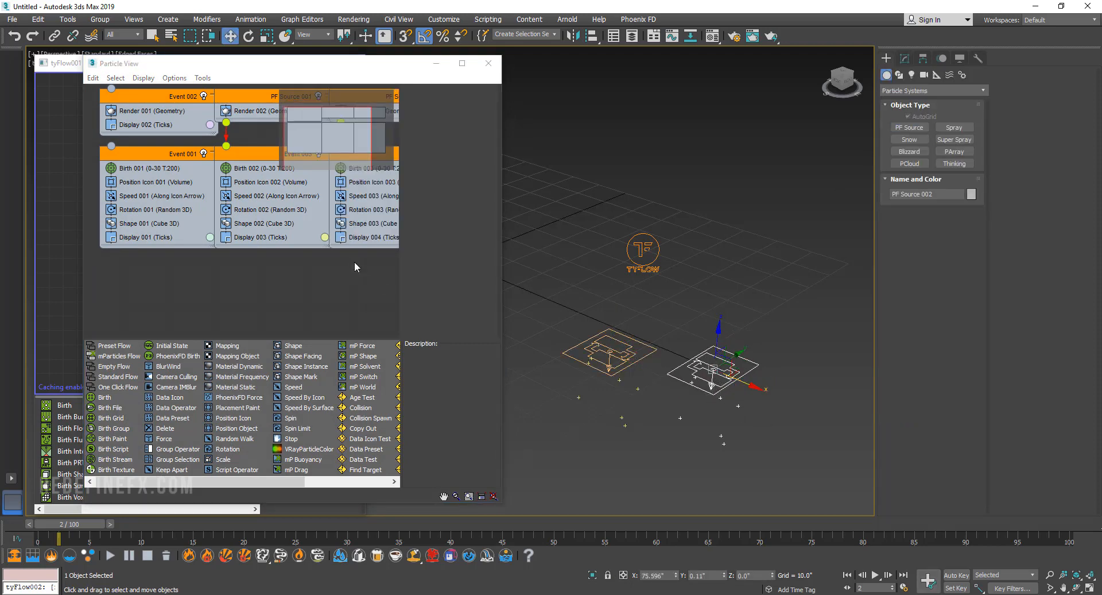
pyautogui.moveTo(288, 135); pyautogui.dragTo(227, 167, button='middle')
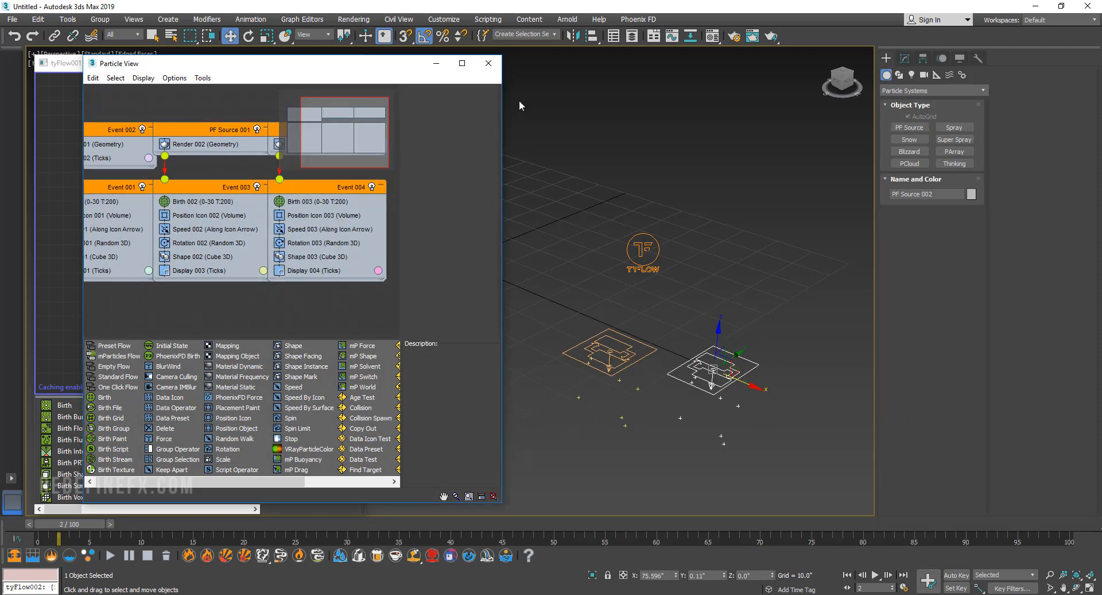
pyautogui.click(489, 63)
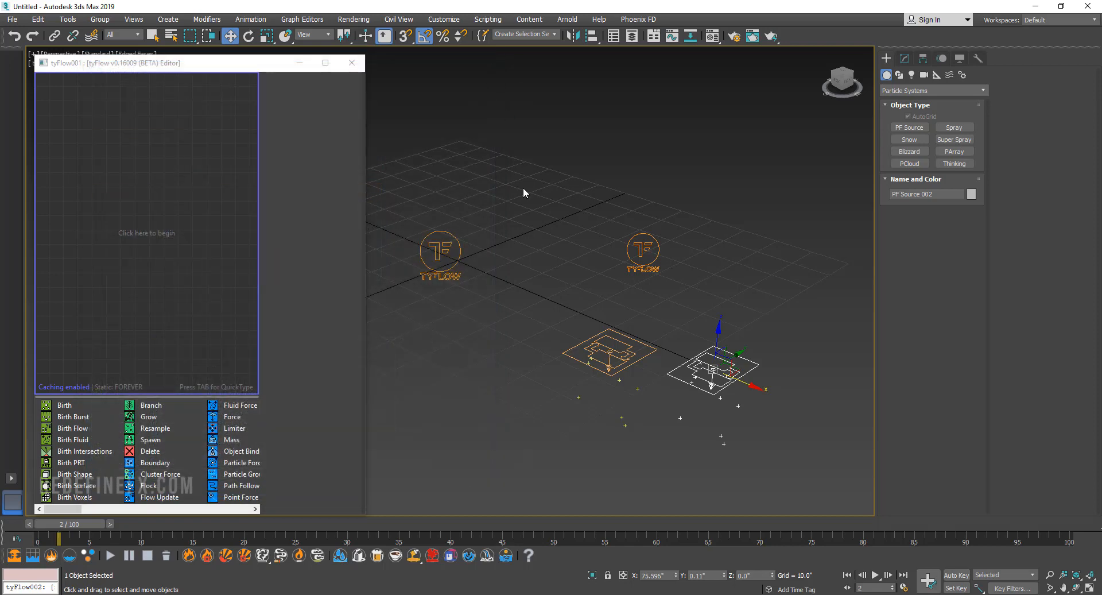
# Open the second tyFlow object's own editor to compare it with Particle View, and close it again.
pyautogui.click(648, 236)
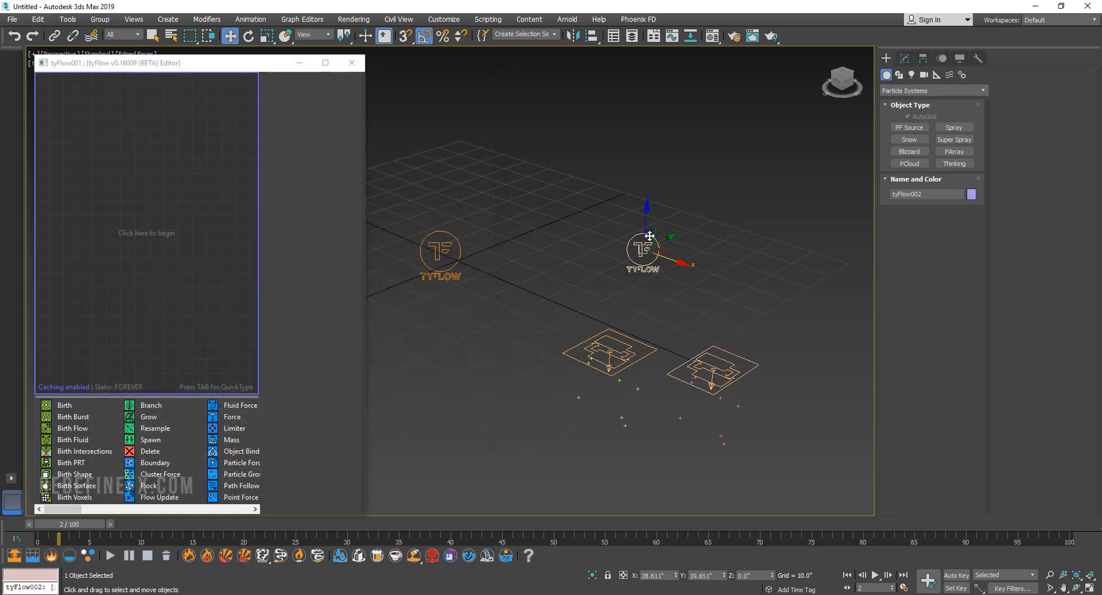
pyautogui.click(904, 59)
pyautogui.click(918, 240)
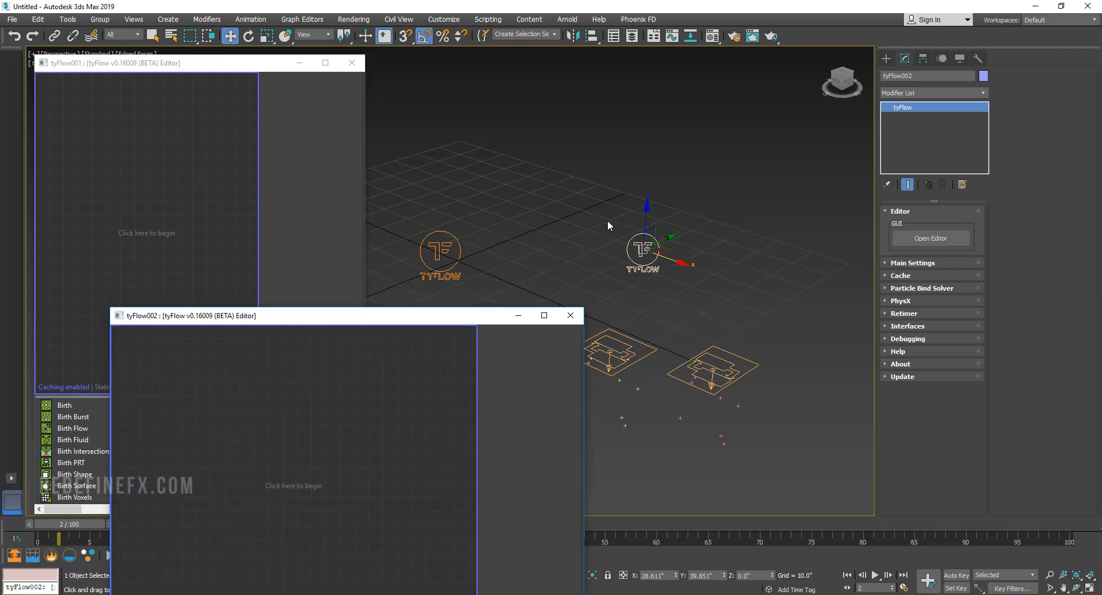
pyautogui.click(567, 319)
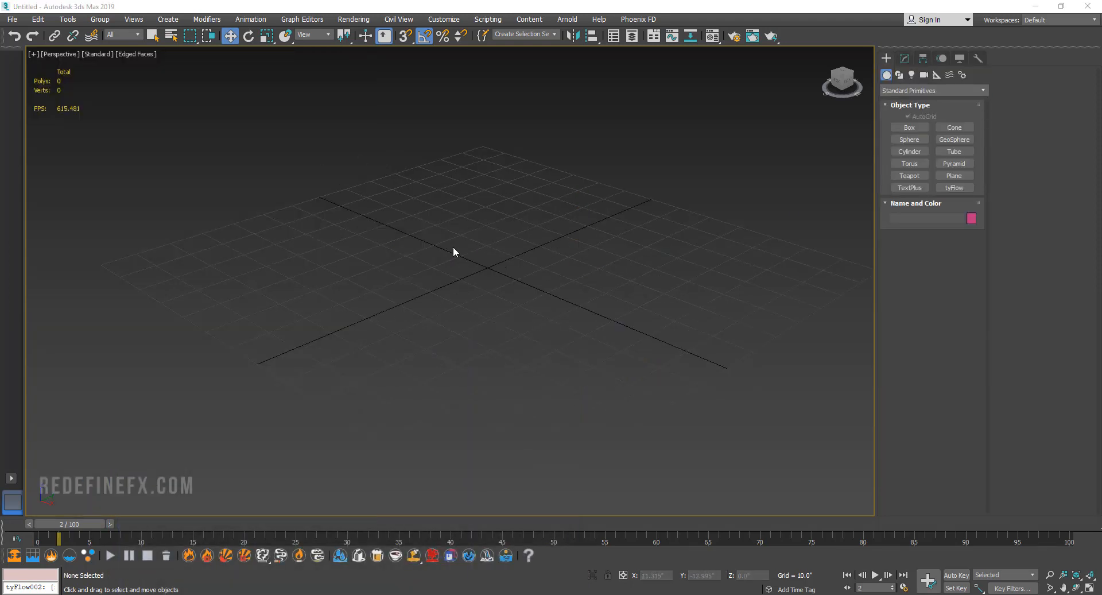
# Create a tyFlow object on the empty grid and open its editor, narrowed and placed so the object stays visible.
pyautogui.click(954, 188)
pyautogui.moveTo(612, 212); pyautogui.dragTo(643, 230)
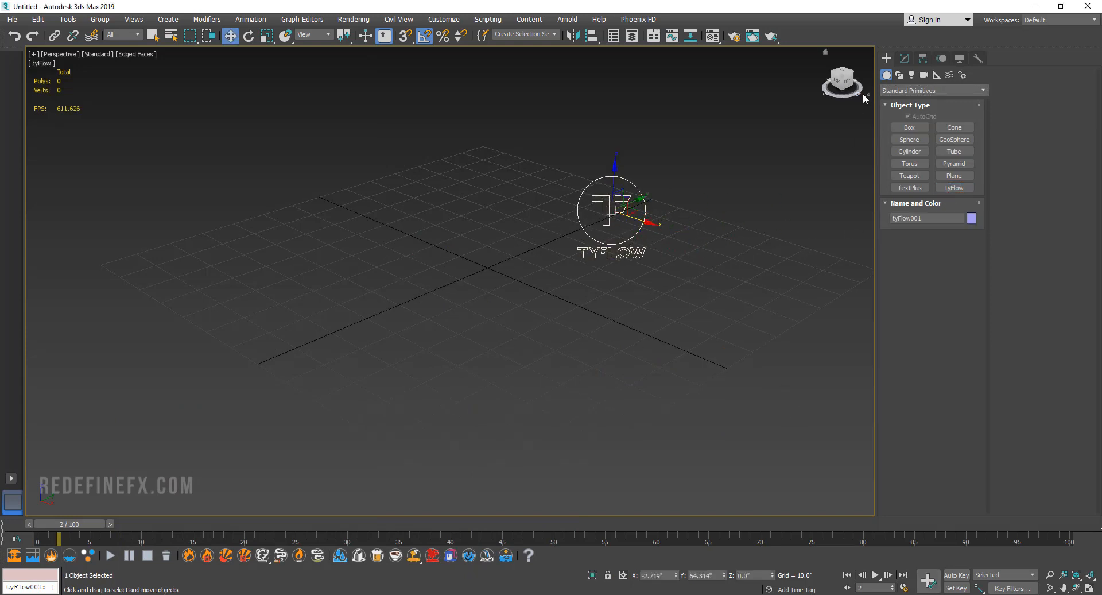
pyautogui.click(905, 58)
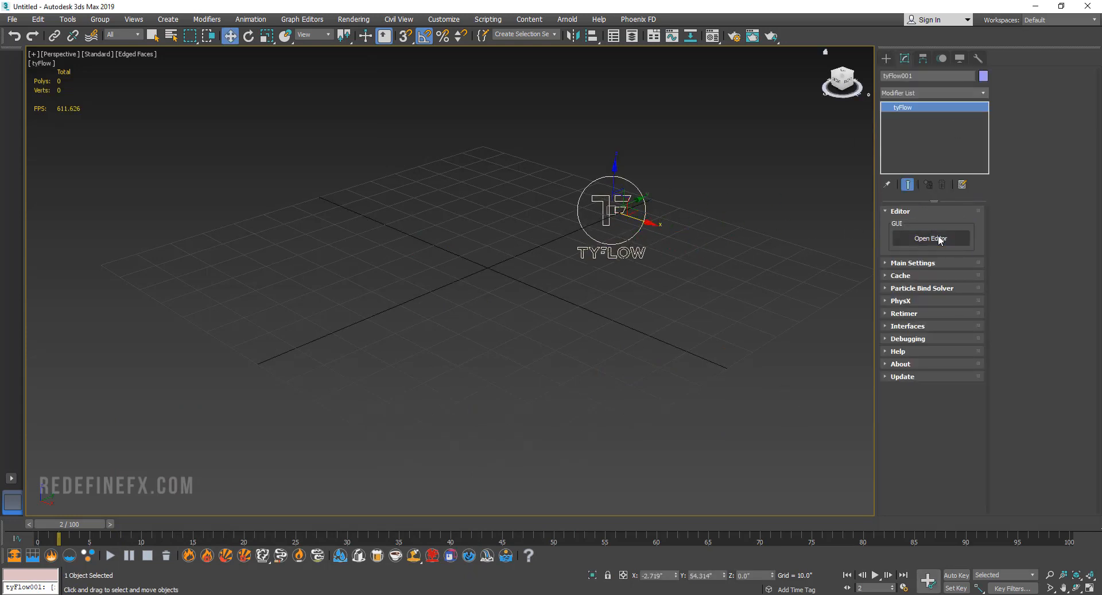
pyautogui.click(930, 238)
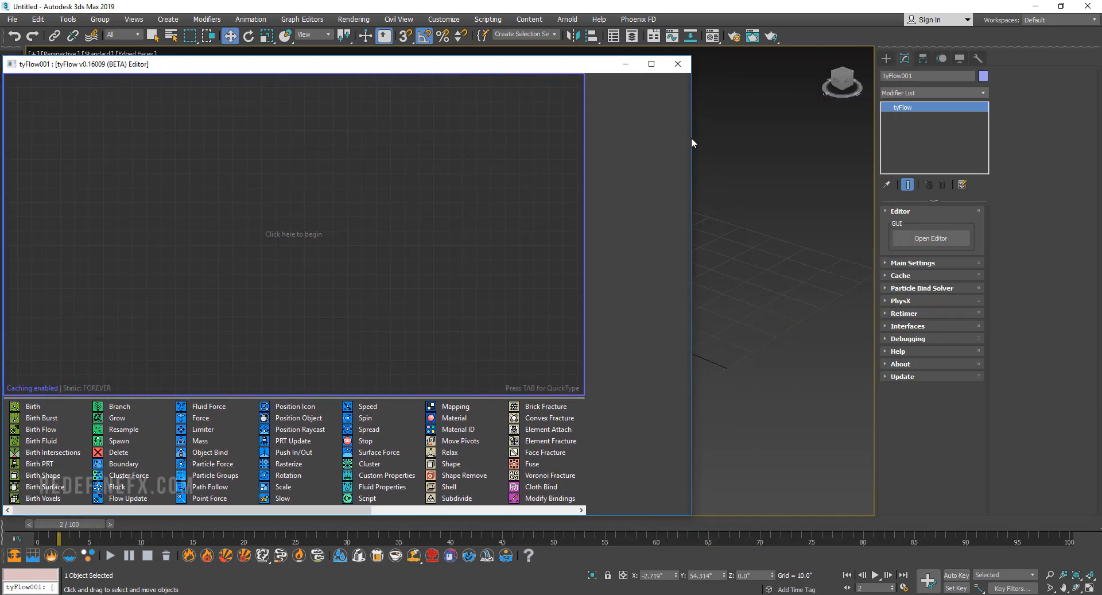
pyautogui.moveTo(691, 136); pyautogui.dragTo(516, 136)
pyautogui.moveTo(391, 68); pyautogui.dragTo(433, 67)
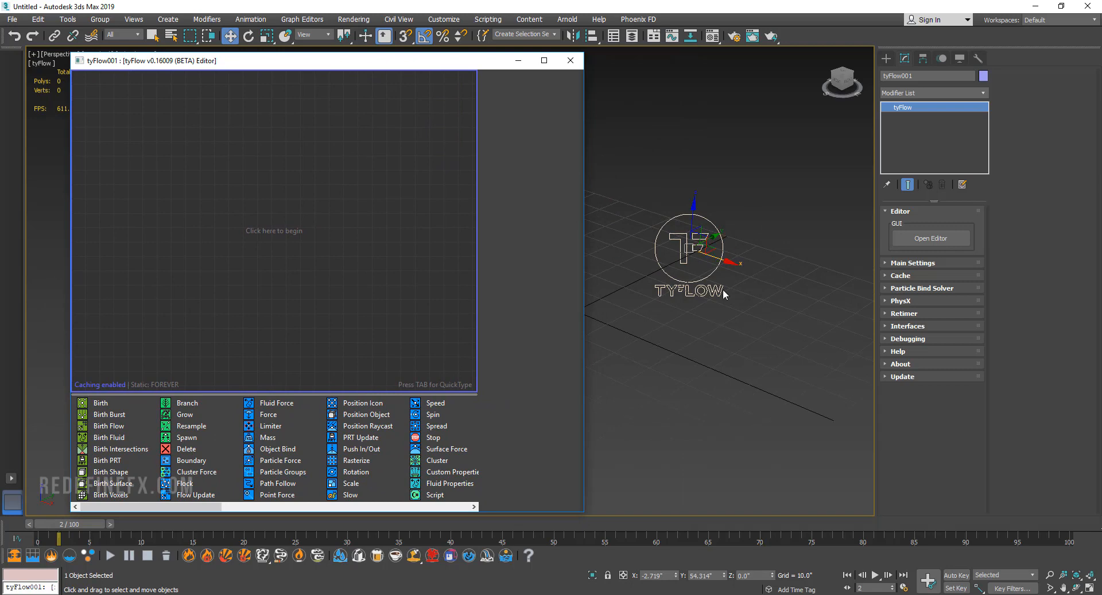
# Read the descriptions of the Birth, Birth Fluid and Stop operators, and add a Birth operator to the empty graph as a new event.
pyautogui.click(109, 403)
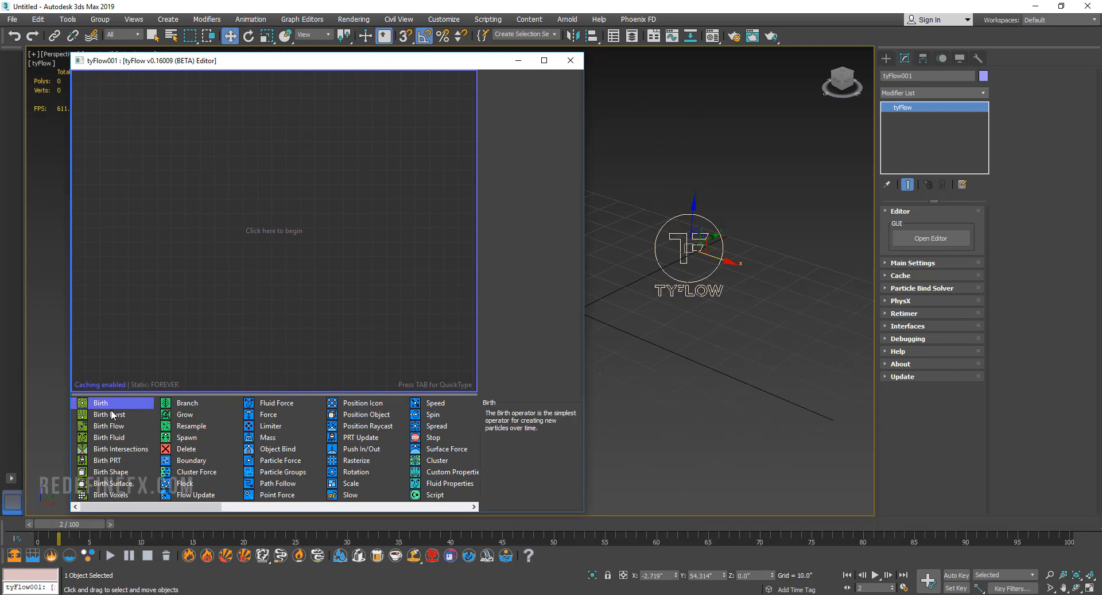
pyautogui.moveTo(148, 506); pyautogui.dragTo(103, 489)
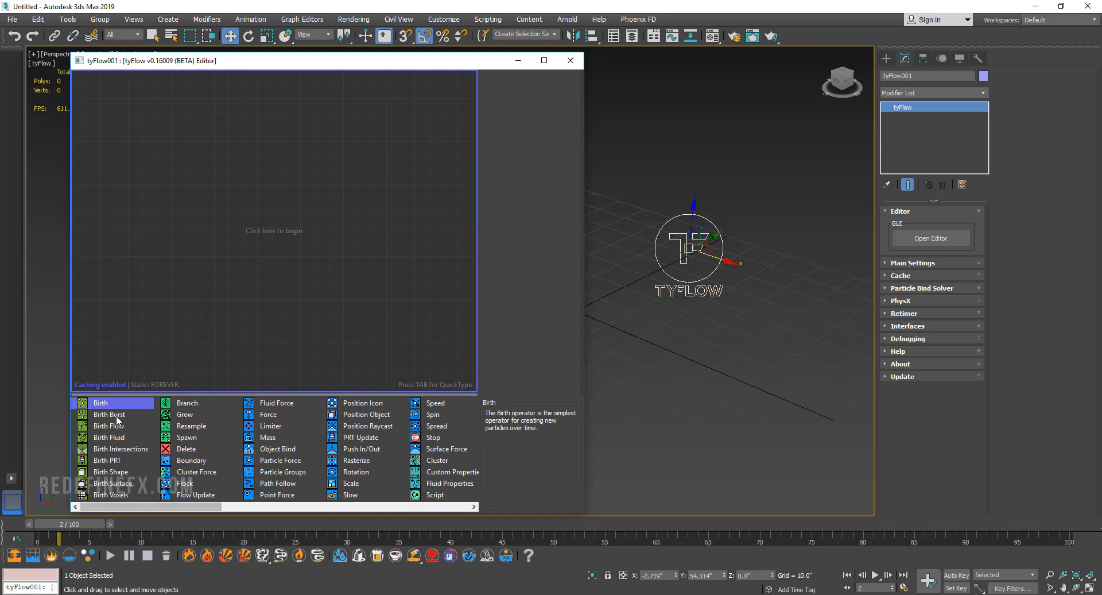
pyautogui.moveTo(109, 415); pyautogui.dragTo(189, 242)
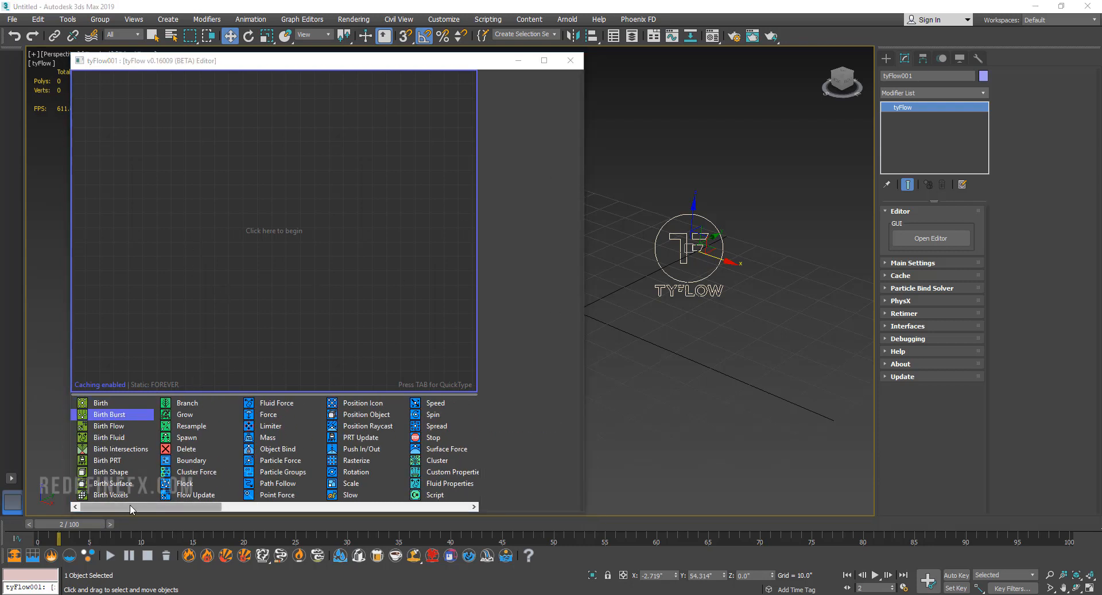
pyautogui.moveTo(106, 438); pyautogui.dragTo(105, 435)
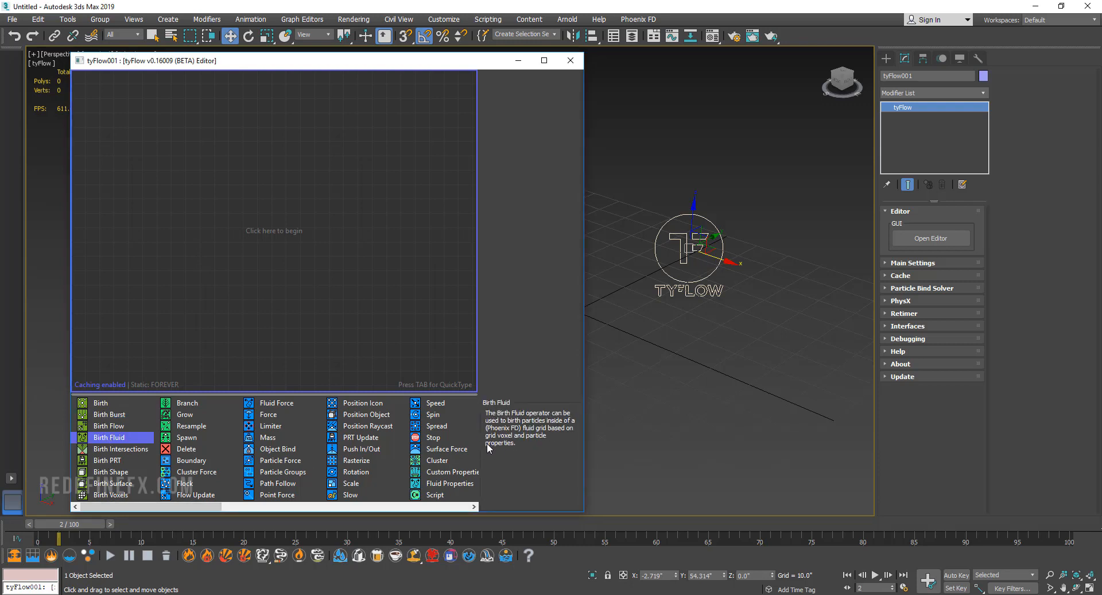
pyautogui.click(439, 437)
pyautogui.moveTo(281, 508); pyautogui.dragTo(246, 508)
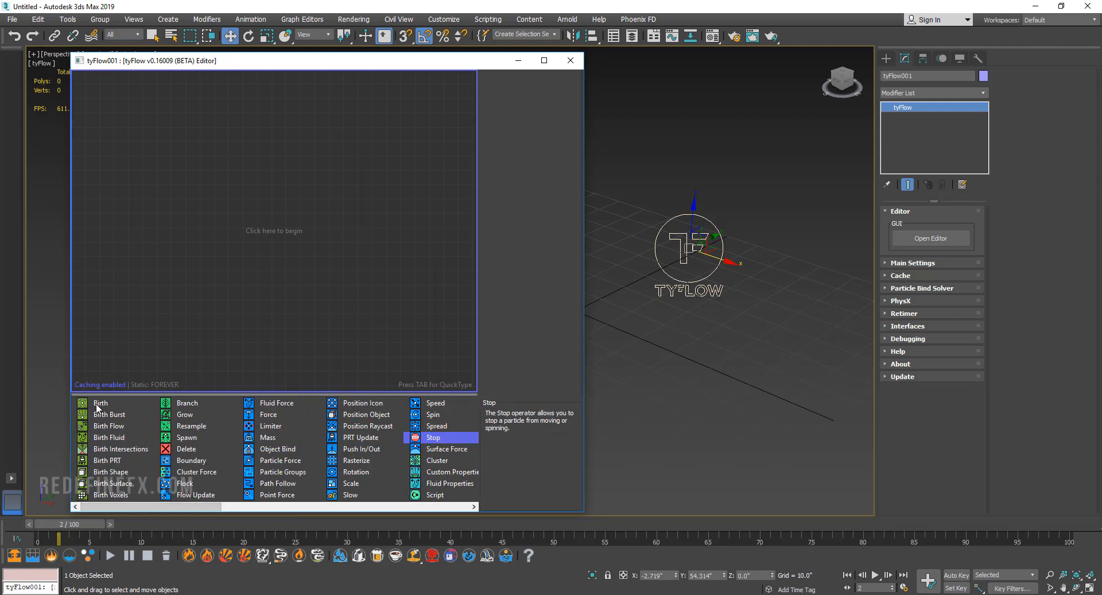
pyautogui.moveTo(101, 402); pyautogui.dragTo(169, 170)
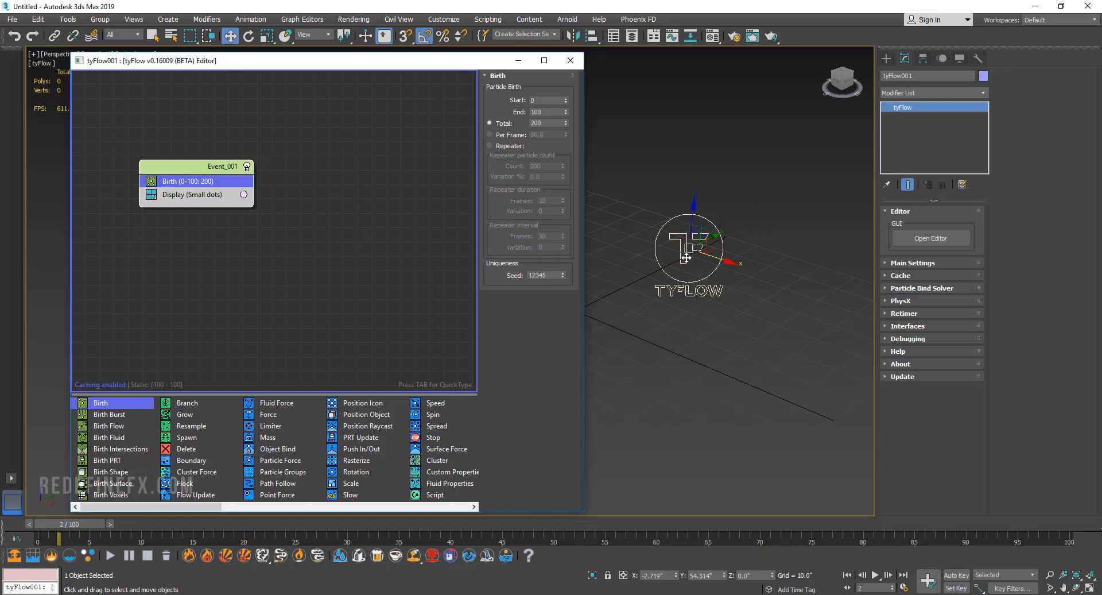
# Create a PF Source emitter in front of the tyFlow object and return the timeline to frame 0.
pyautogui.click(898, 91)
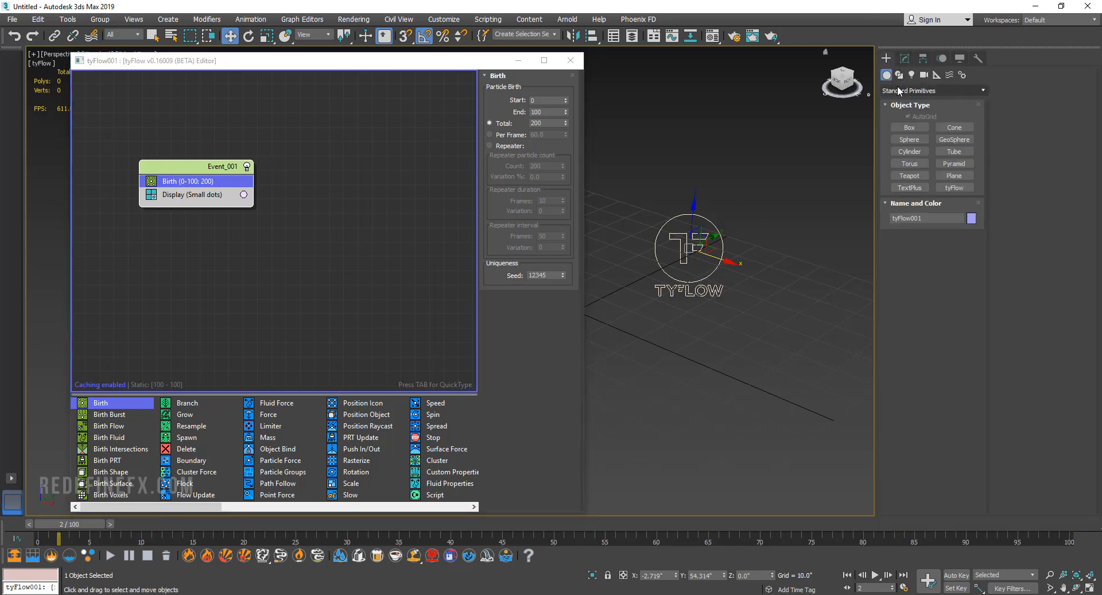
pyautogui.click(907, 126)
pyautogui.click(908, 128)
pyautogui.moveTo(698, 321); pyautogui.dragTo(667, 315, button='middle')
pyautogui.moveTo(772, 349); pyautogui.dragTo(764, 418)
pyautogui.press('w')
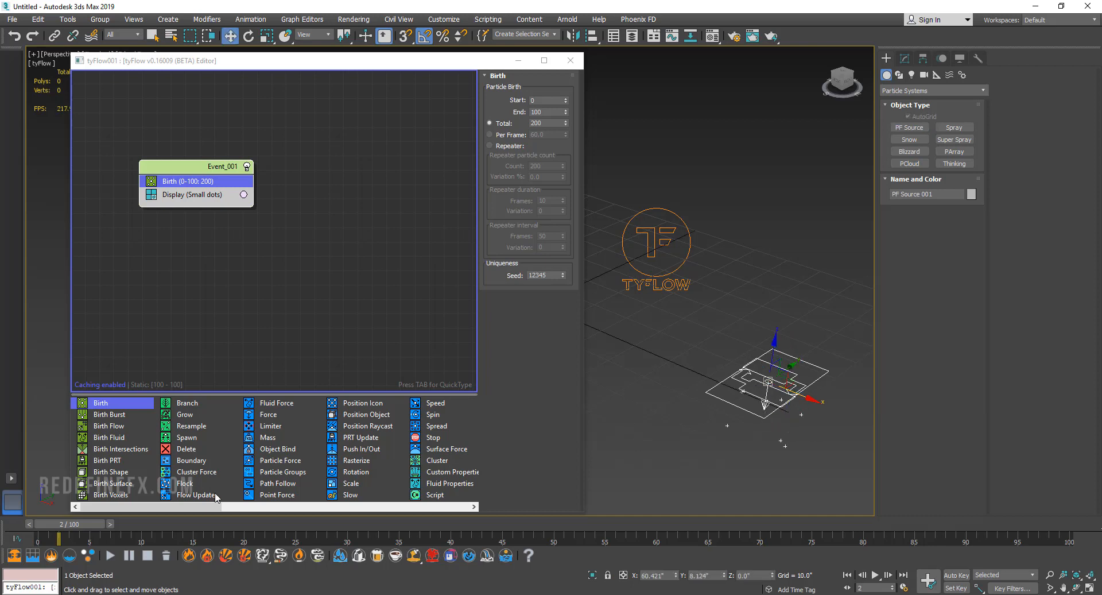
pyautogui.moveTo(83, 521); pyautogui.dragTo(3, 542)
pyautogui.press('w')
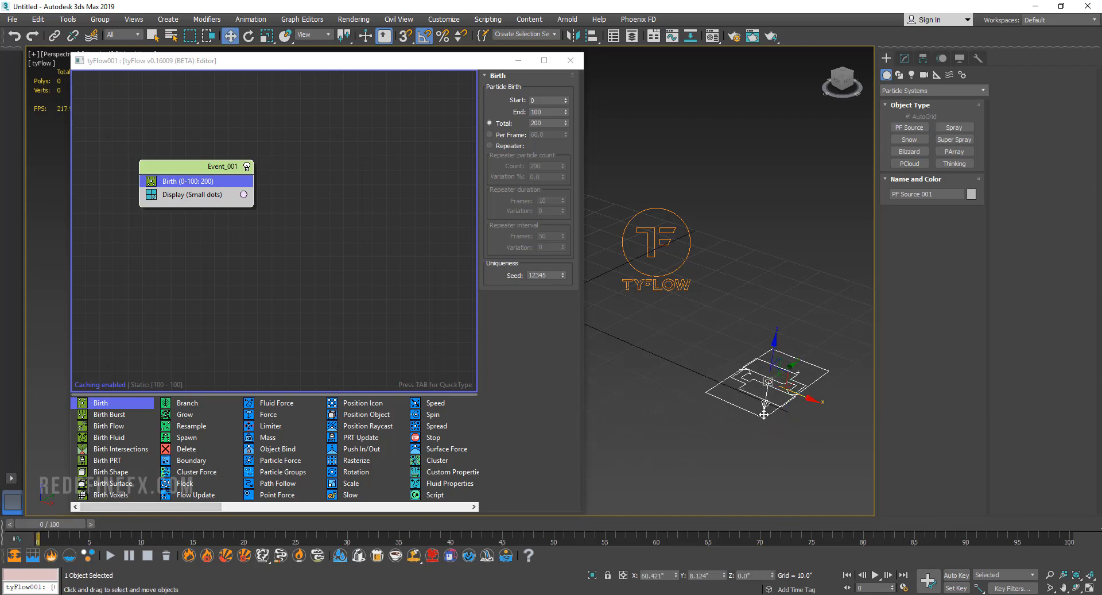
pyautogui.moveTo(764, 414); pyautogui.dragTo(722, 377, button='middle')
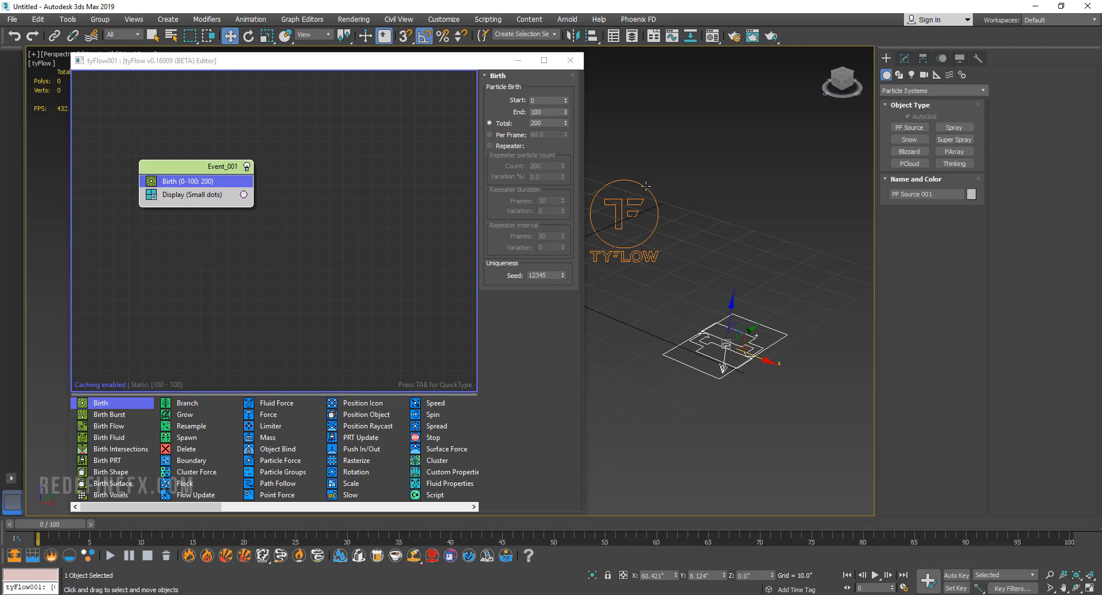
# Move the tyFlow object along its Y axis to about 79.8 inches and delete the PF Source emitter.
pyautogui.moveTo(646, 185); pyautogui.dragTo(741, 182)
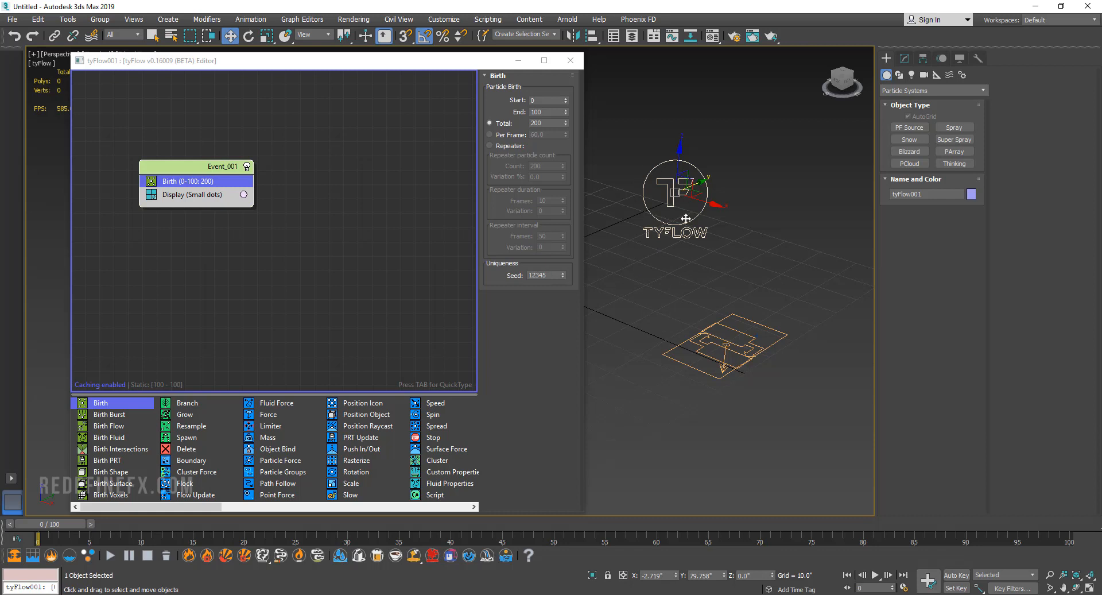
pyautogui.keyDown('ctrl'); pyautogui.click(722, 367); pyautogui.keyUp('ctrl')
pyautogui.press('Delete')
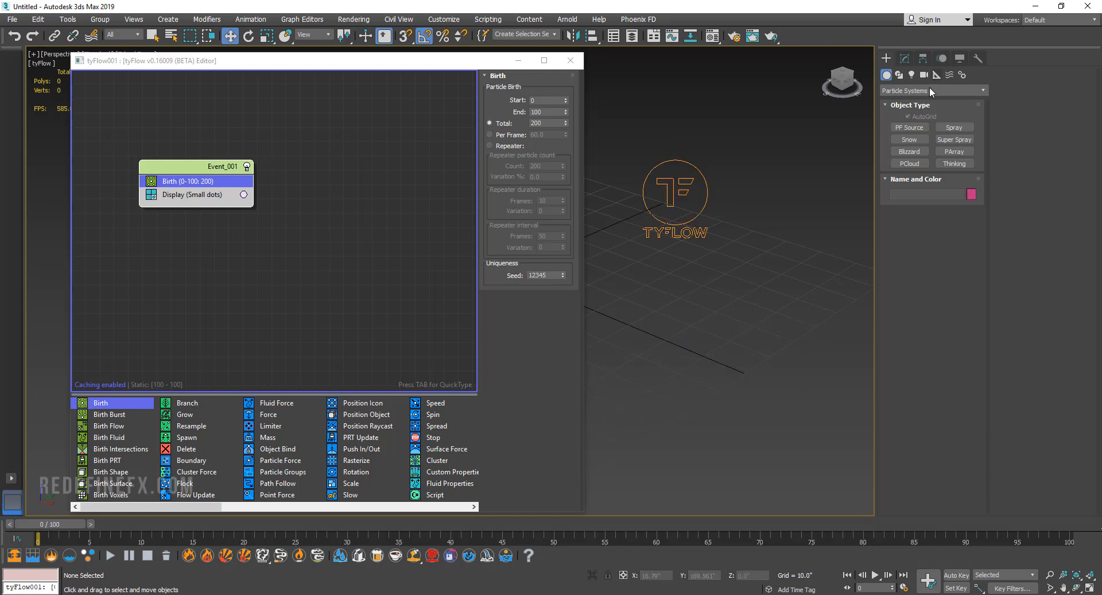
# Place a tyIcon helper from the tyFlow helpers on the grid in front of the tyFlow object.
pyautogui.click(936, 75)
pyautogui.click(924, 90)
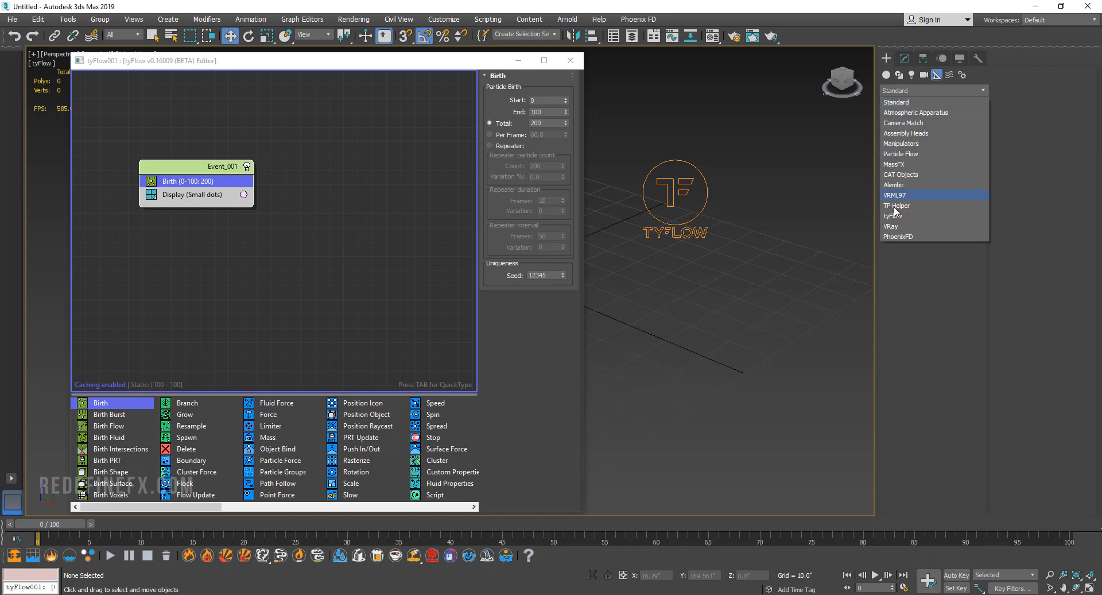
pyautogui.click(893, 216)
pyautogui.click(910, 127)
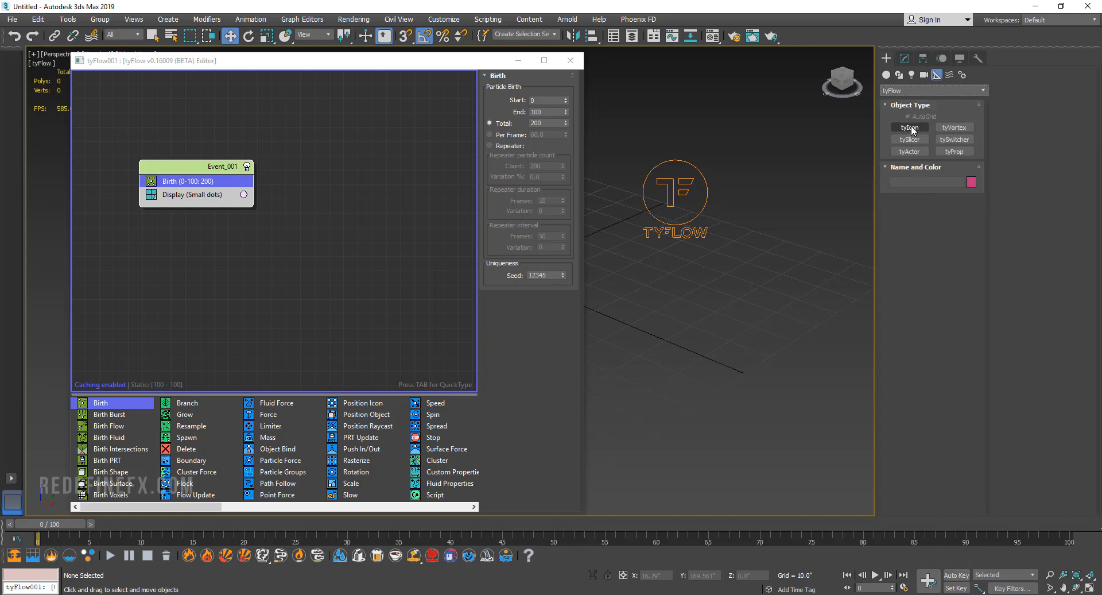
pyautogui.moveTo(749, 282); pyautogui.dragTo(750, 364)
pyautogui.press('w')
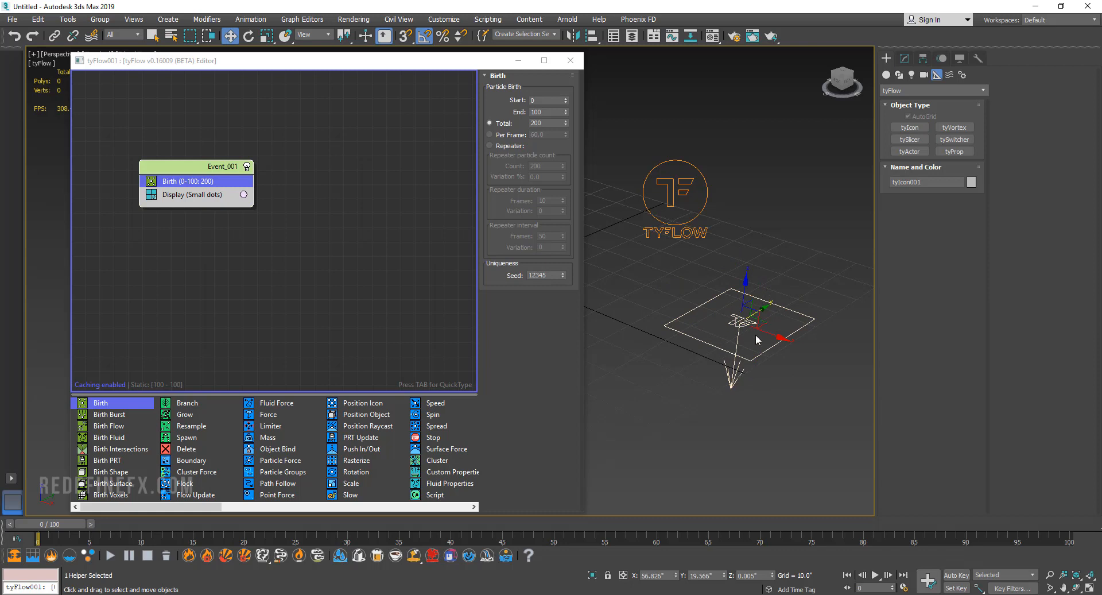
# Examine the Birth operator's Start, End and Total settings and the tyIcon helper in the viewport.
pyautogui.click(225, 251)
pyautogui.click(181, 185)
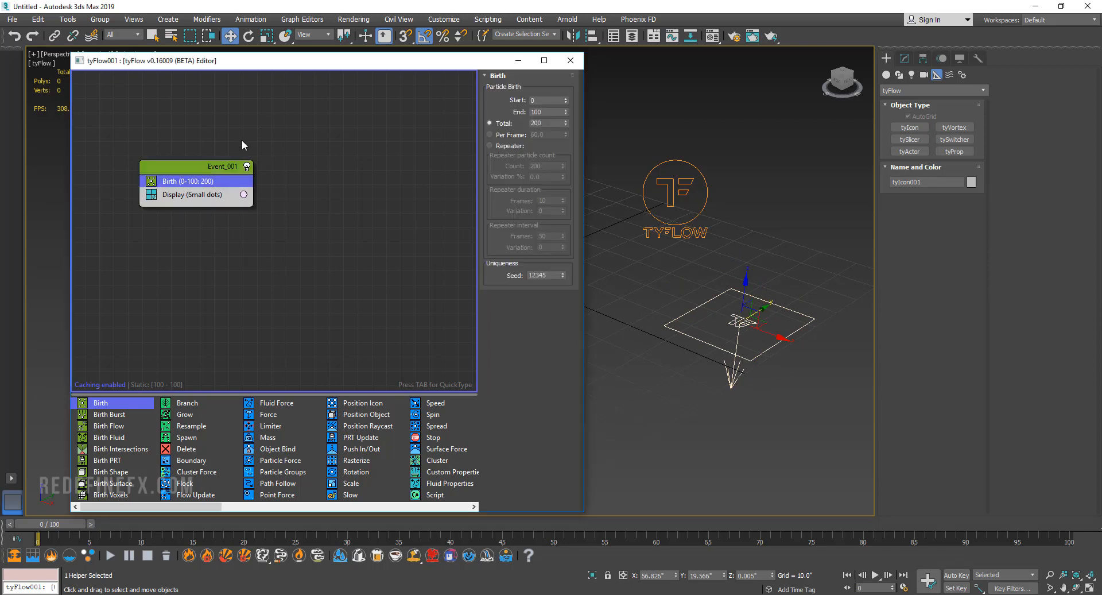
pyautogui.doubleClick(543, 100)
pyautogui.doubleClick(551, 113)
pyautogui.doubleClick(547, 123)
pyautogui.click(706, 289)
pyautogui.click(754, 361)
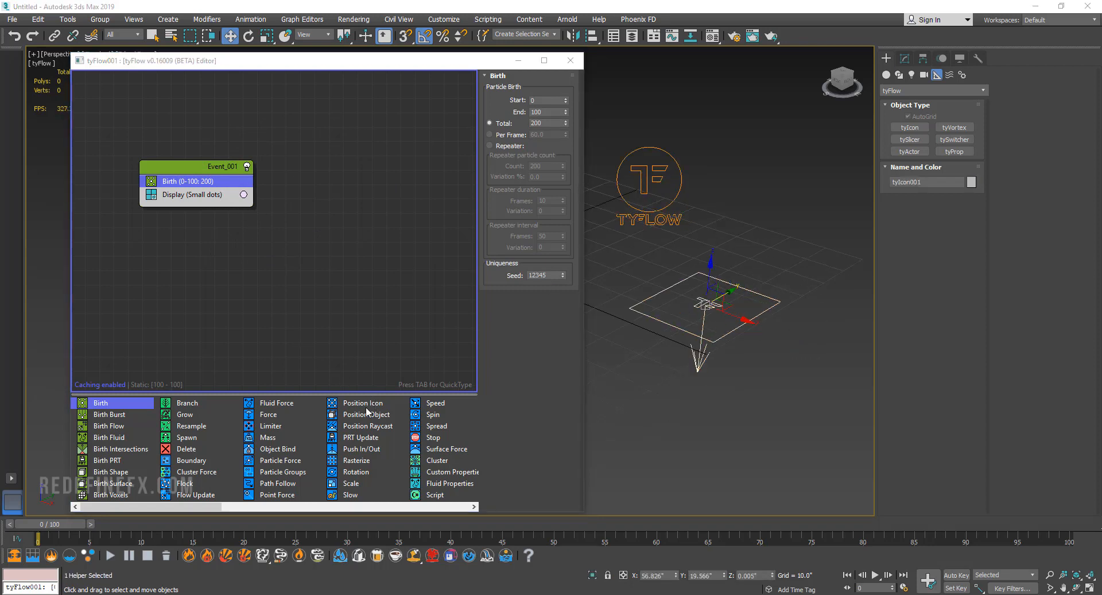
# Insert a Position Icon operator between Birth and Display in Event_001 and review the order of the event's operators.
pyautogui.moveTo(363, 403); pyautogui.dragTo(251, 342)
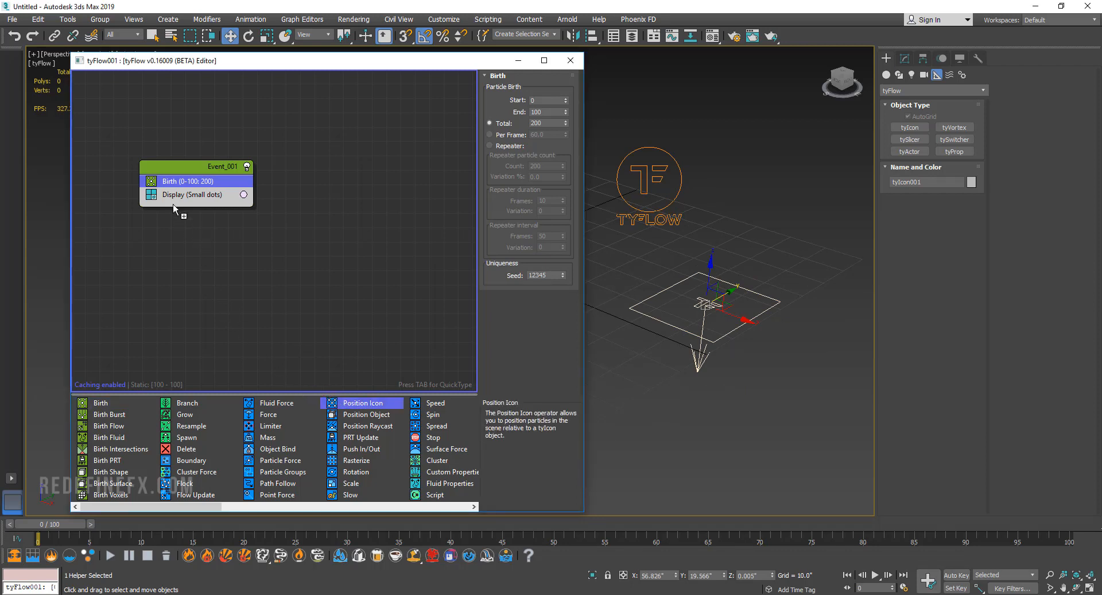
pyautogui.moveTo(173, 204); pyautogui.dragTo(186, 169)
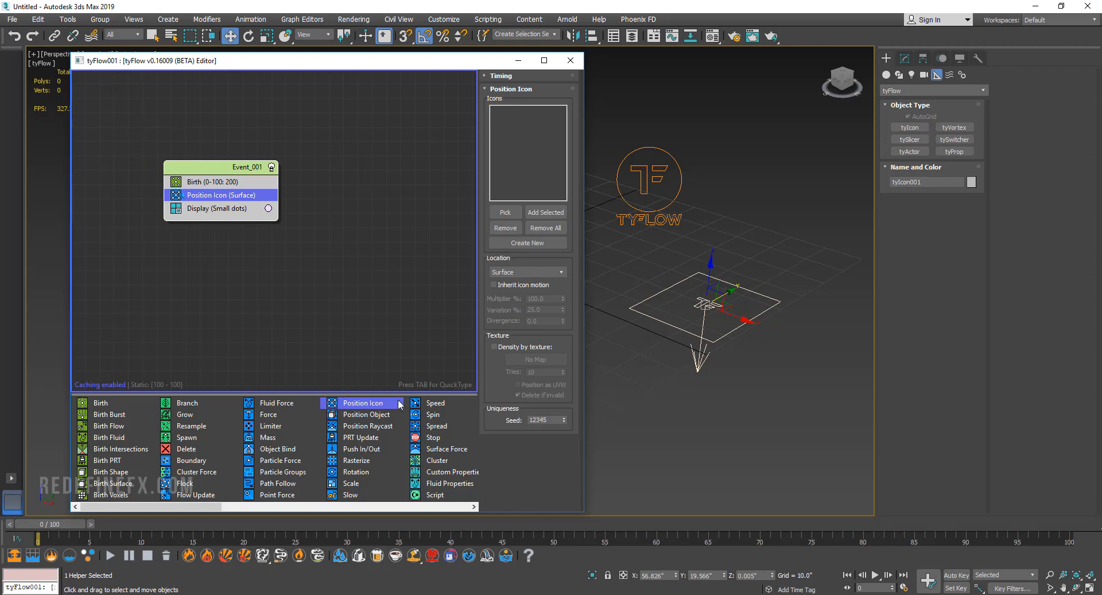
pyautogui.click(185, 151)
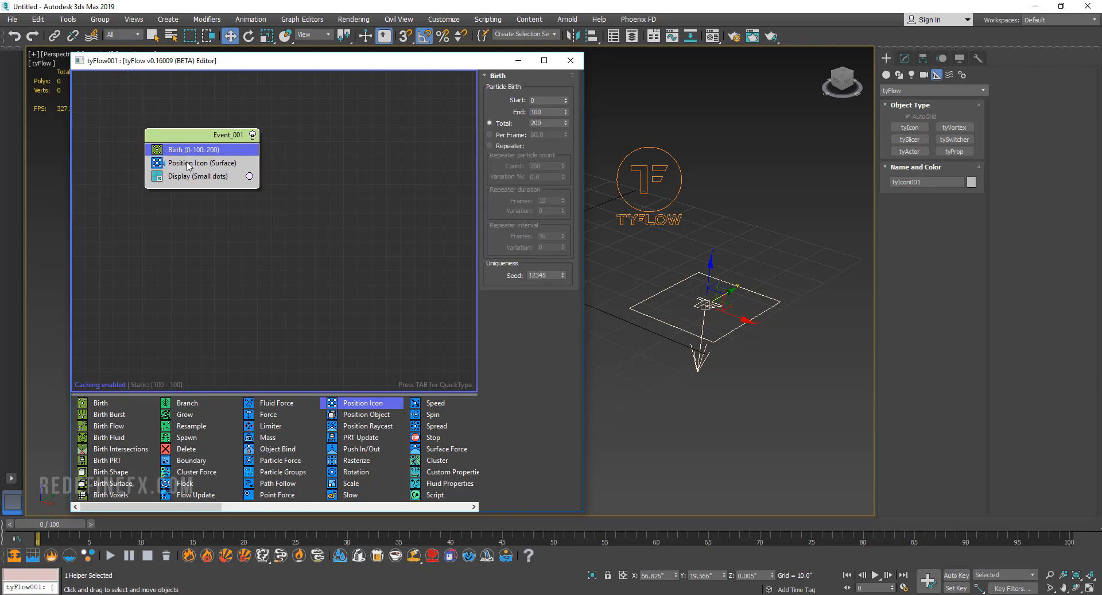
pyautogui.click(186, 166)
pyautogui.click(187, 177)
pyautogui.click(192, 149)
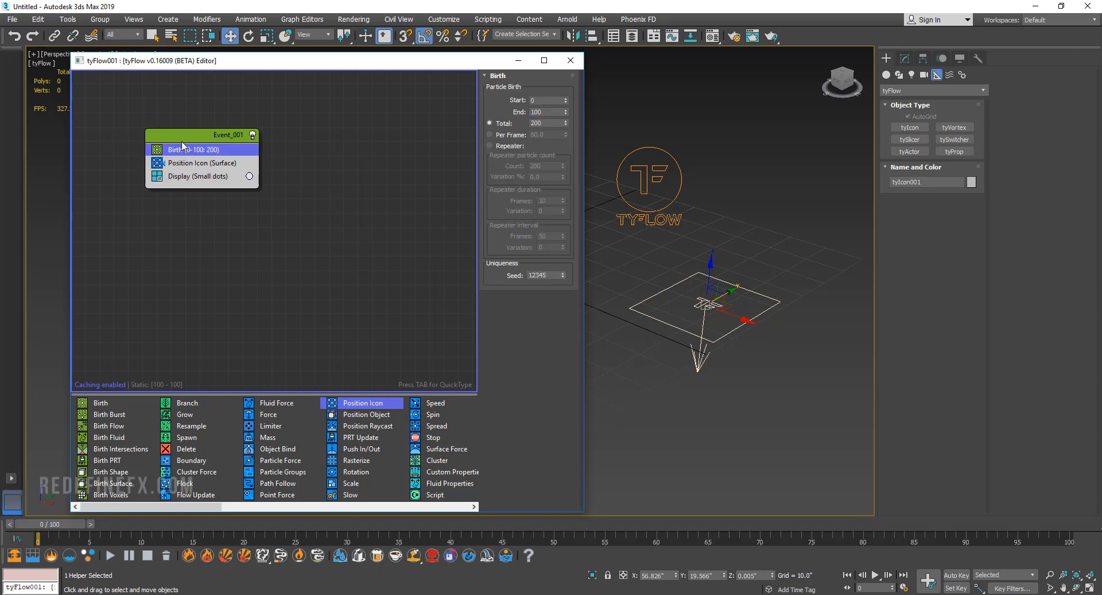
pyautogui.click(188, 164)
pyautogui.click(187, 151)
pyautogui.moveTo(196, 138); pyautogui.dragTo(181, 137)
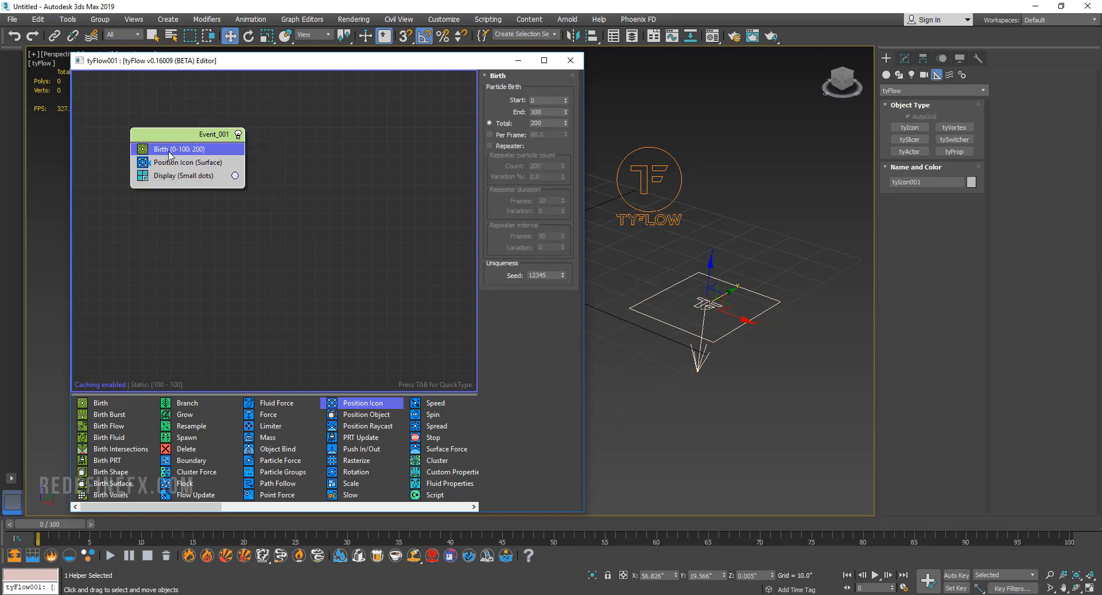
# Assign the tyIcon001 helper from the viewport to the Position Icon operator's icon list.
pyautogui.click(168, 164)
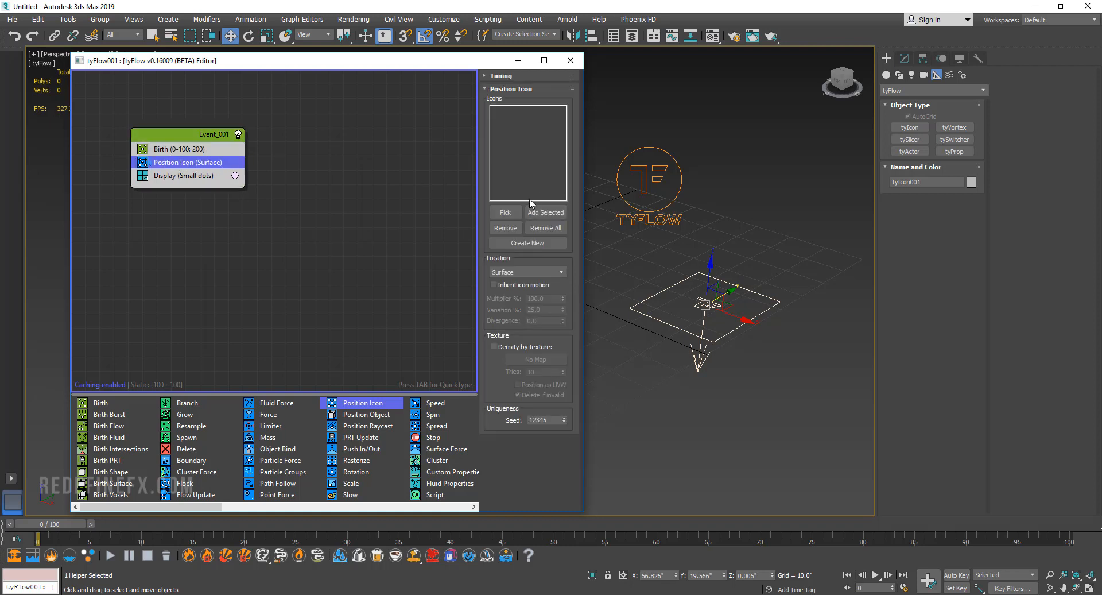
pyautogui.click(505, 212)
pyautogui.click(714, 277)
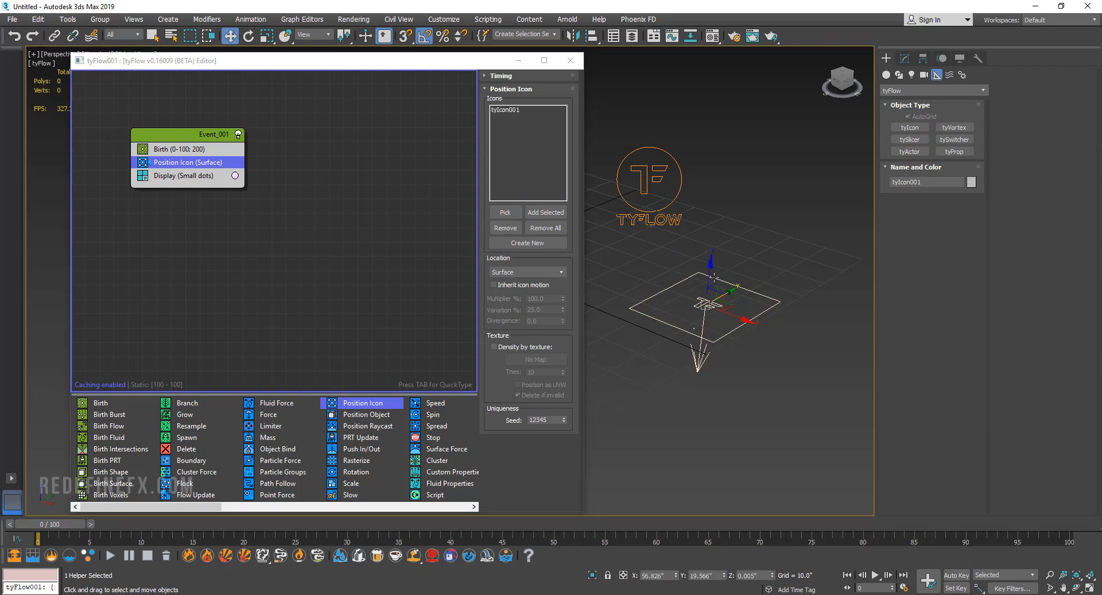
# Insert a Speed operator between Position Icon and Display in Event_001 and preview the particle motion along the timeline.
pyautogui.moveTo(60, 522); pyautogui.dragTo(772, 522)
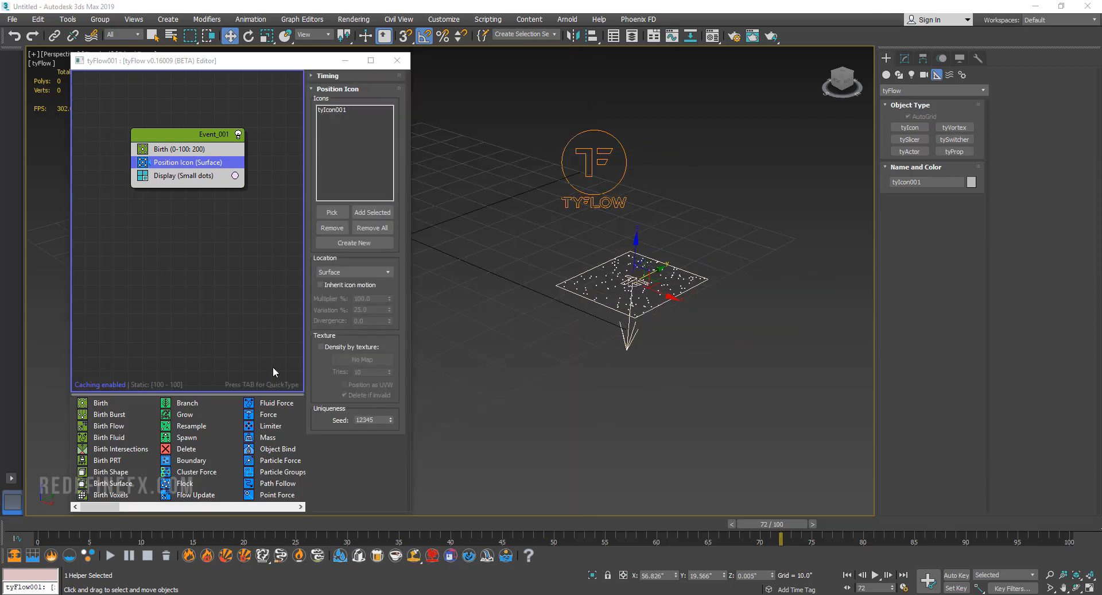
pyautogui.moveTo(64, 521); pyautogui.dragTo(102, 524)
pyautogui.scroll(-1, 247, 487)
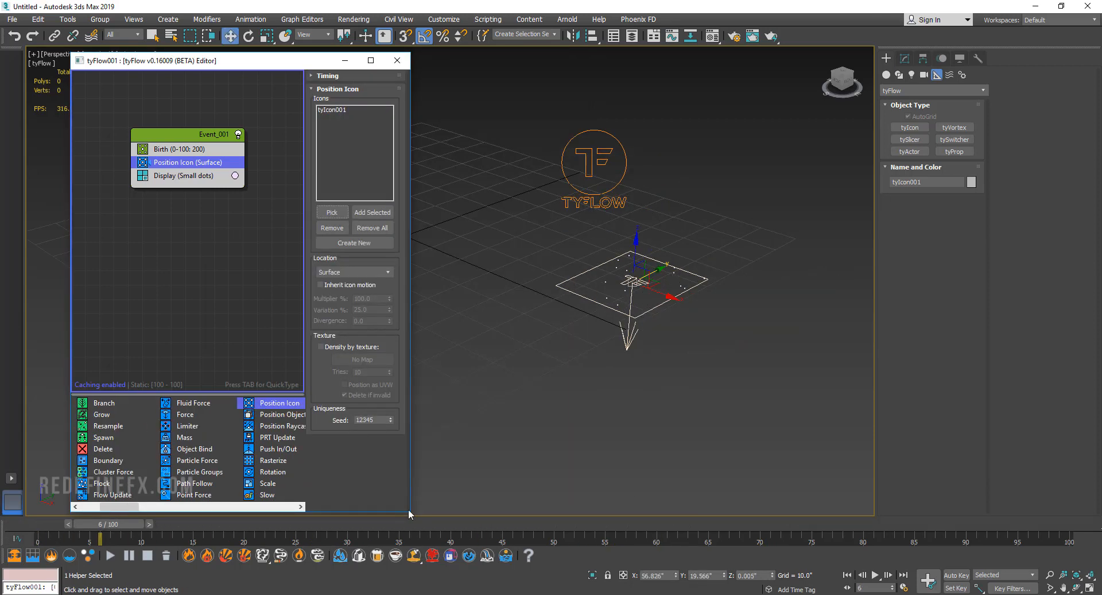
pyautogui.moveTo(411, 509); pyautogui.dragTo(506, 524)
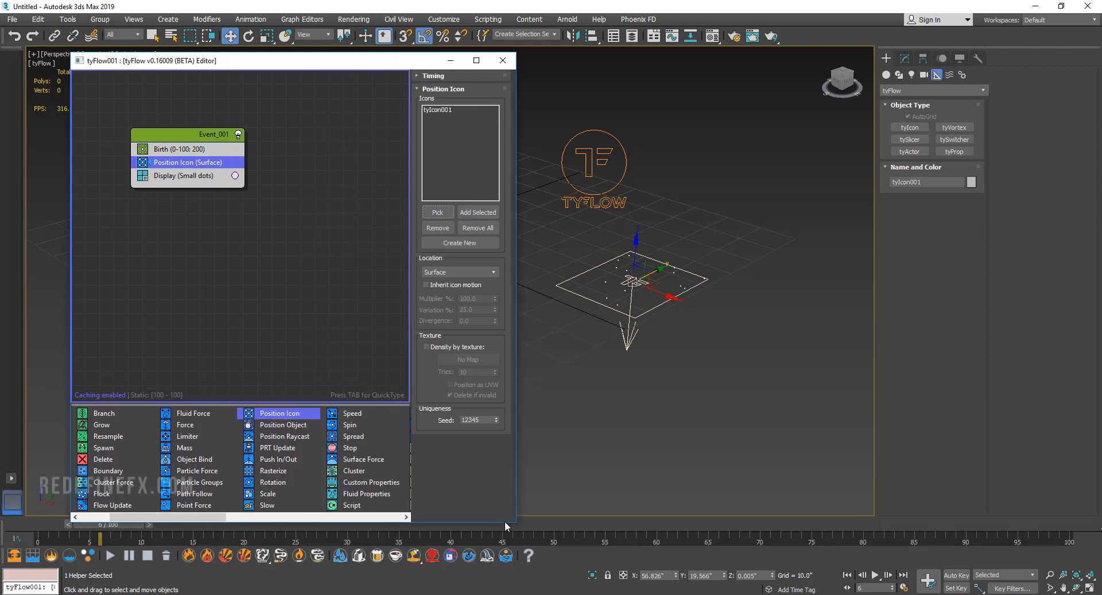
pyautogui.moveTo(352, 413); pyautogui.dragTo(162, 168)
pyautogui.click(178, 175)
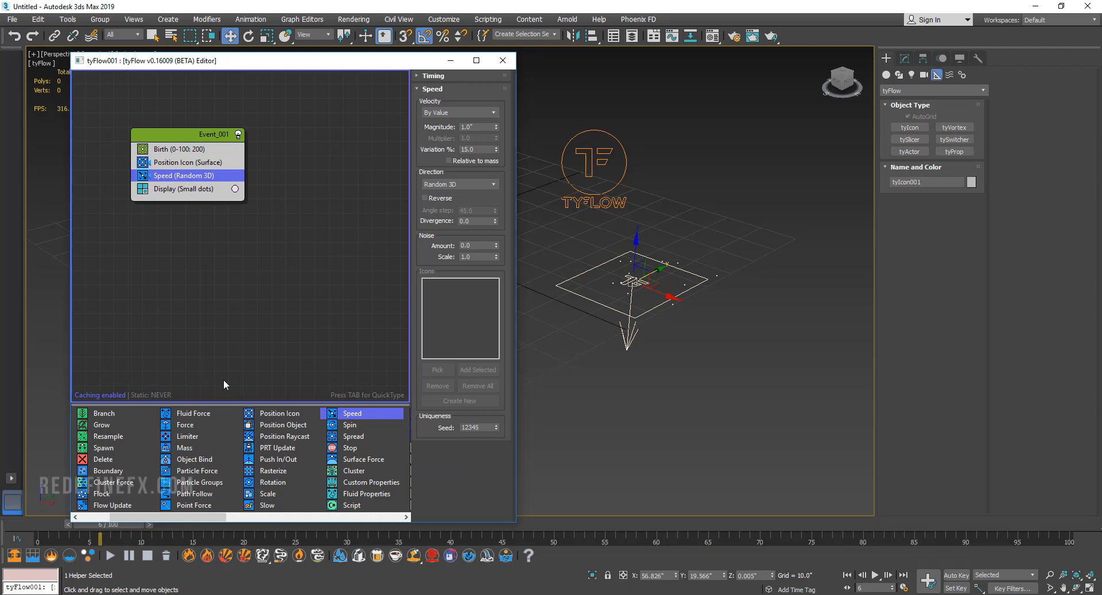
pyautogui.moveTo(86, 524); pyautogui.dragTo(492, 523)
pyautogui.press('w')
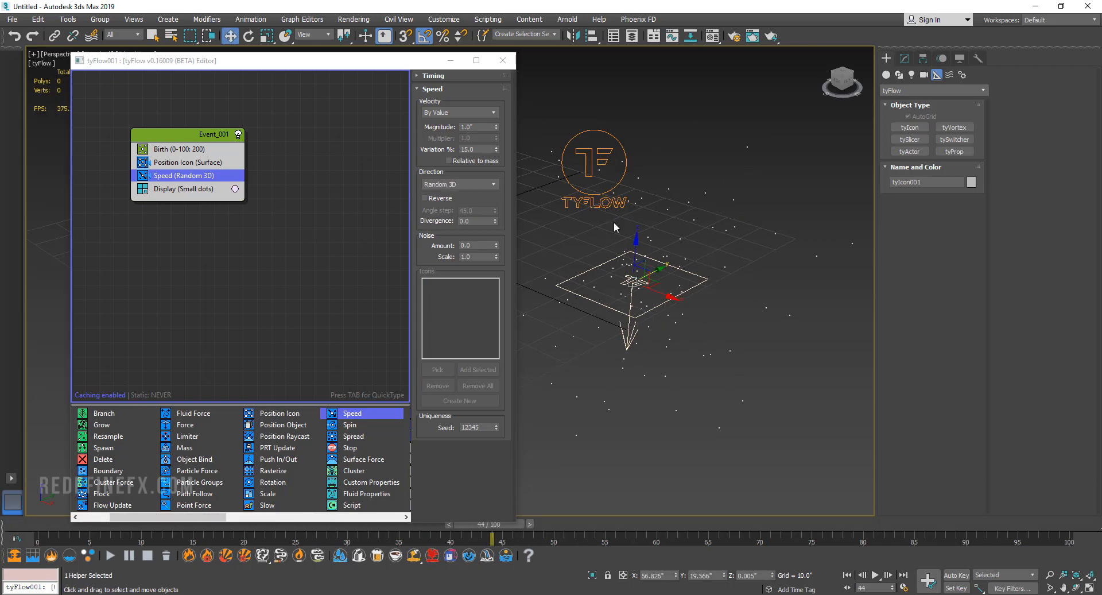
# Set the Speed direction to Along Icon Arrow with tyIcon001 as its icon, reverse it, and preview the particle motion.
pyautogui.click(458, 184)
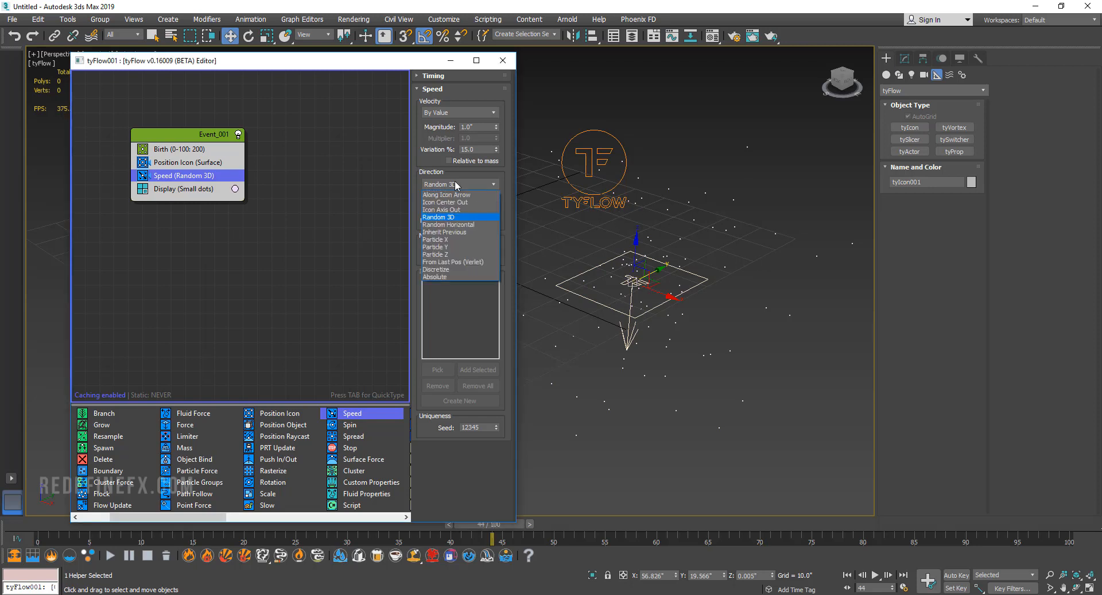
pyautogui.click(456, 196)
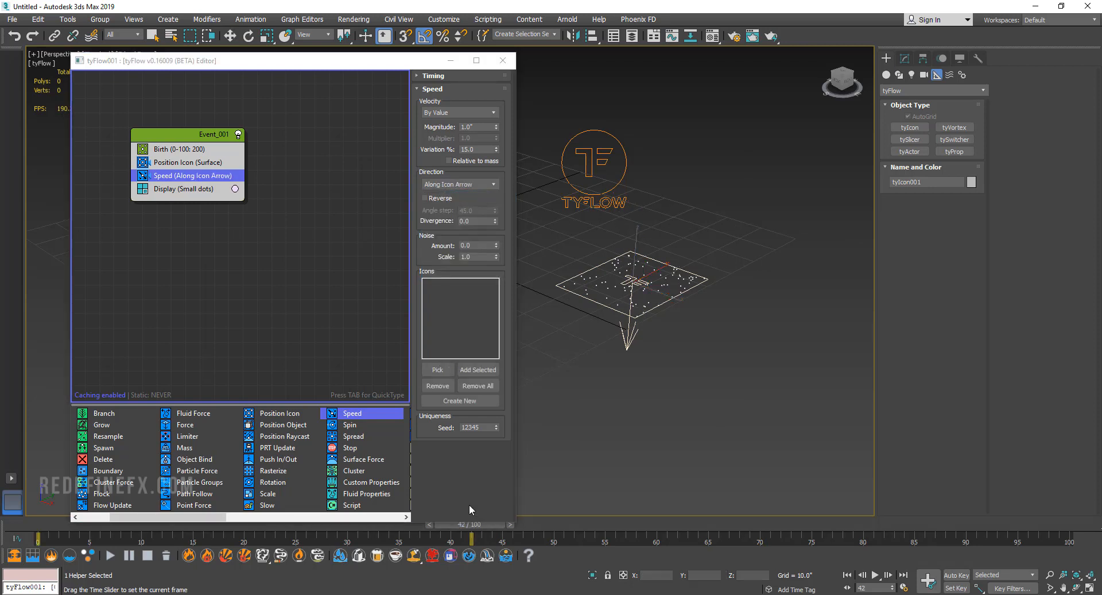
pyautogui.click(438, 369)
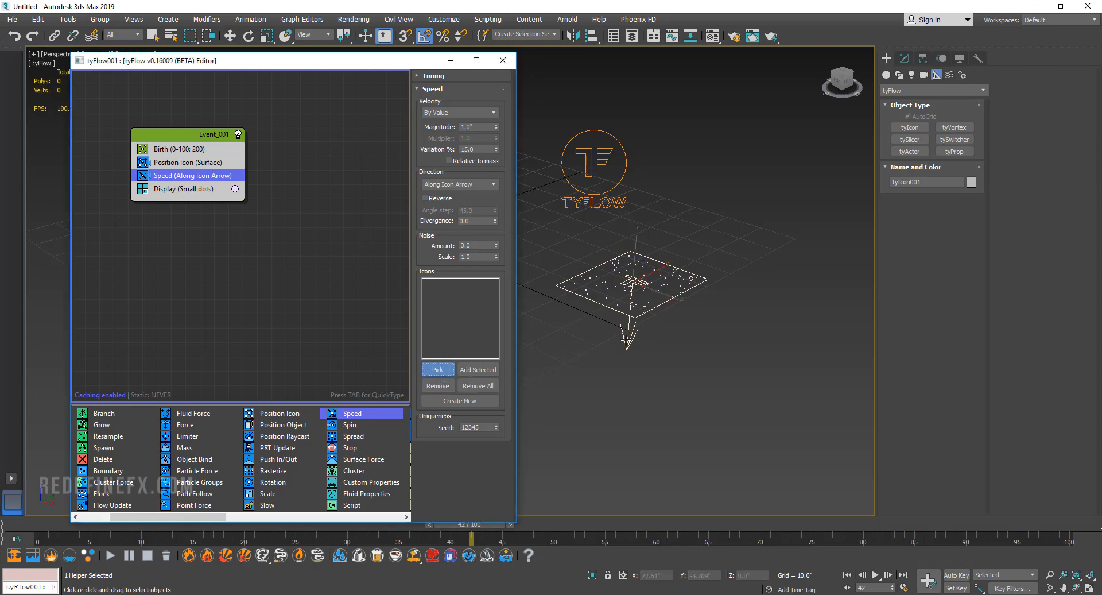
pyautogui.click(626, 341)
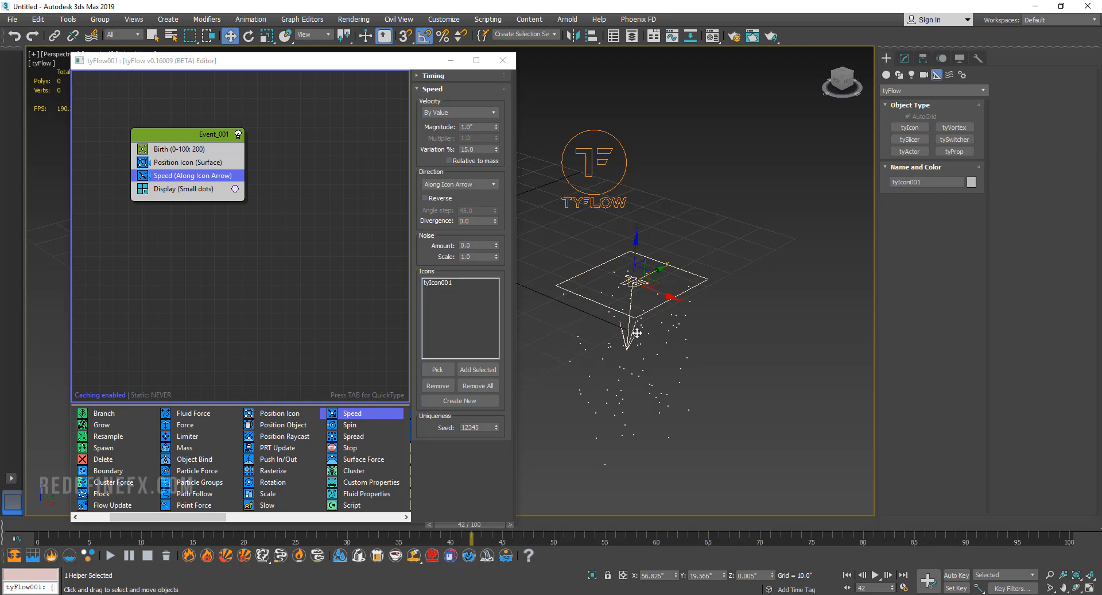
pyautogui.moveTo(100, 527); pyautogui.dragTo(643, 536)
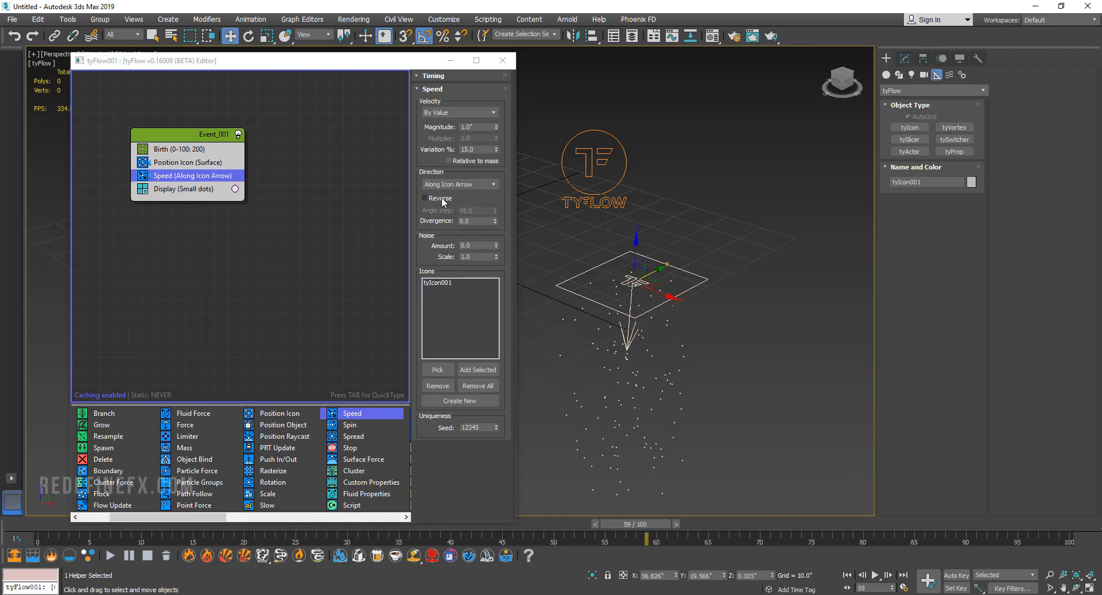
pyautogui.click(425, 198)
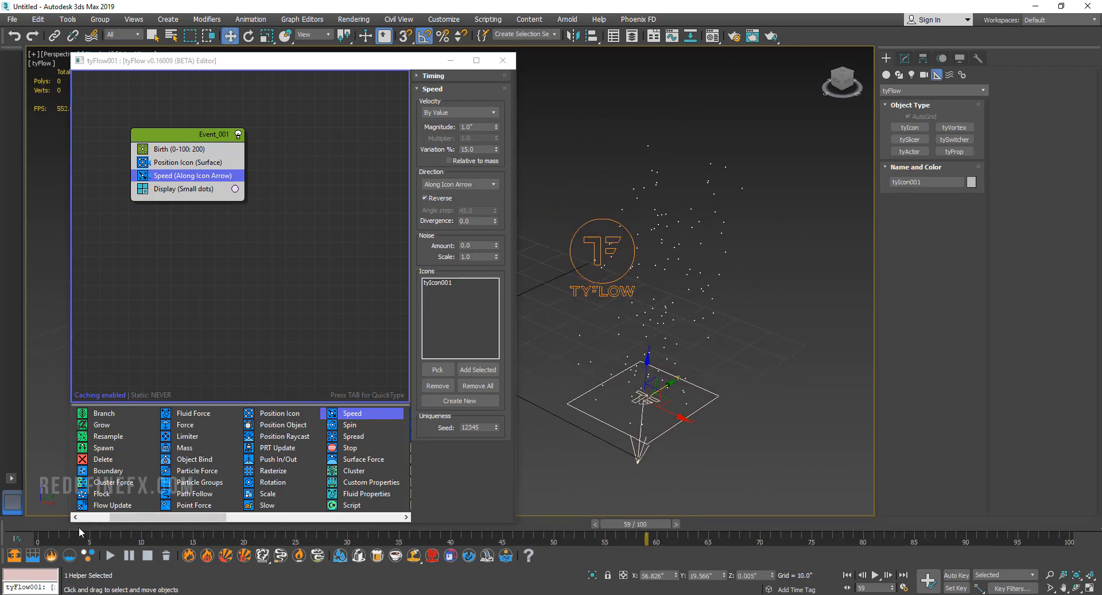
pyautogui.moveTo(78, 526); pyautogui.dragTo(901, 520)
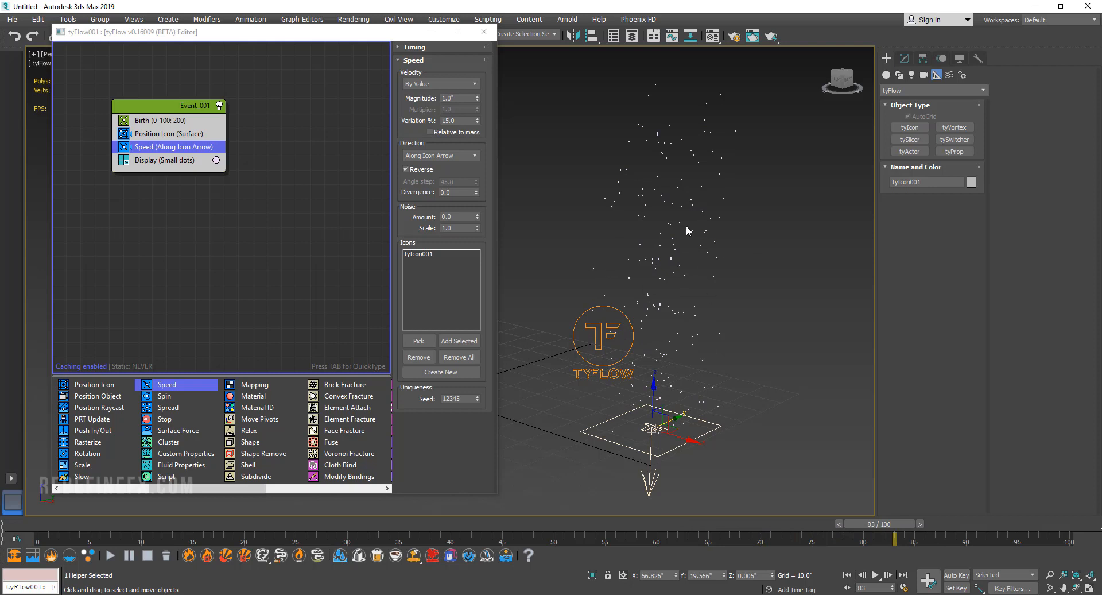
# Insert a Shape operator between Speed and Display in Event_001 and set its mesh type to 3D Cube.
pyautogui.click(248, 446)
pyautogui.moveTo(249, 445); pyautogui.dragTo(144, 157)
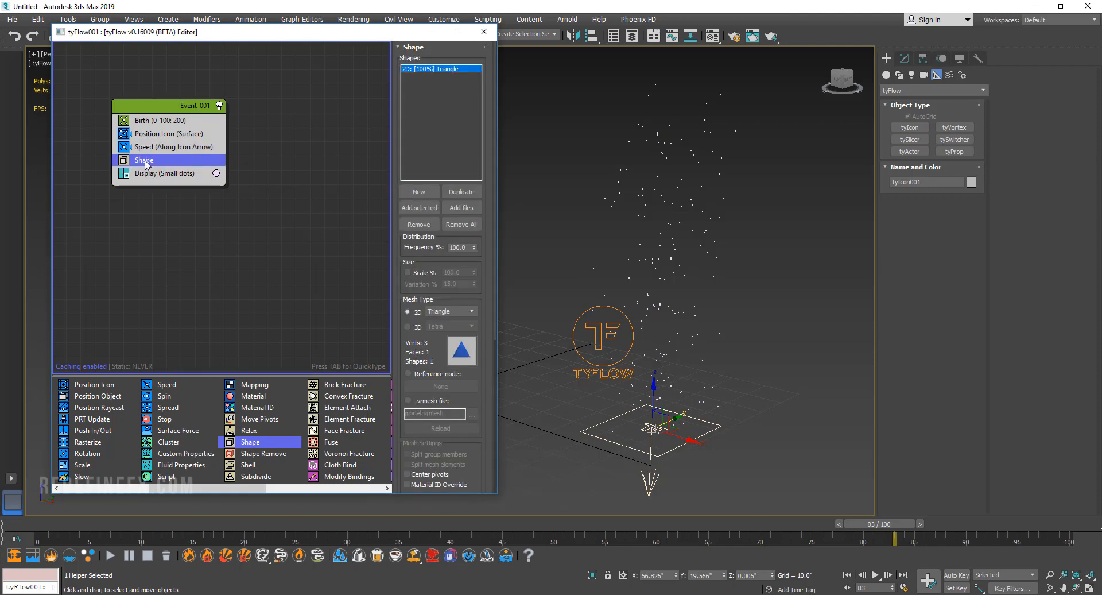
pyautogui.click(408, 326)
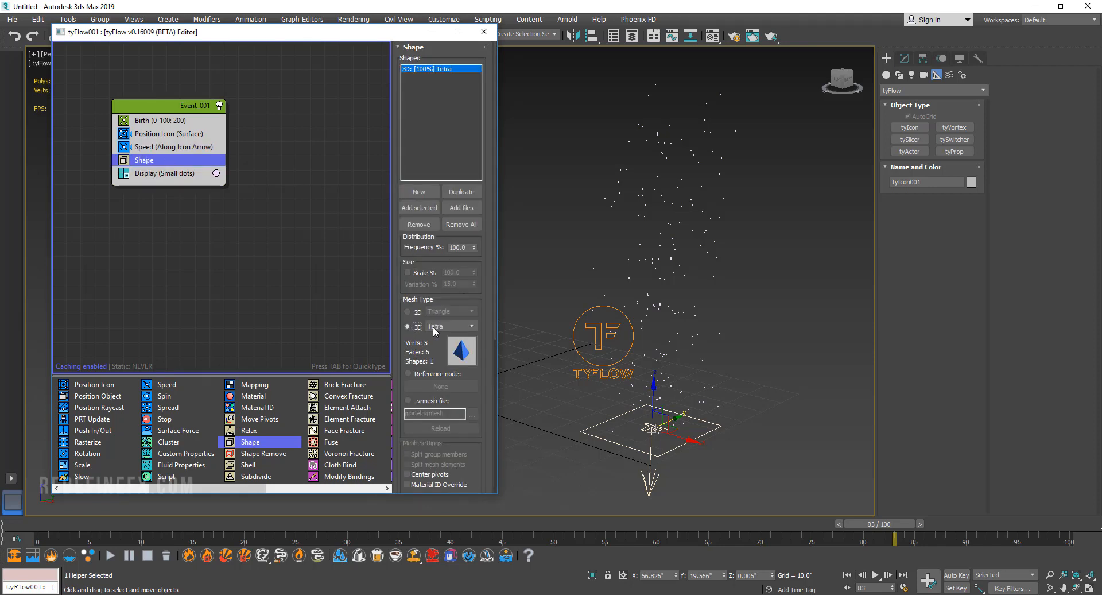
pyautogui.click(433, 326)
pyautogui.click(437, 352)
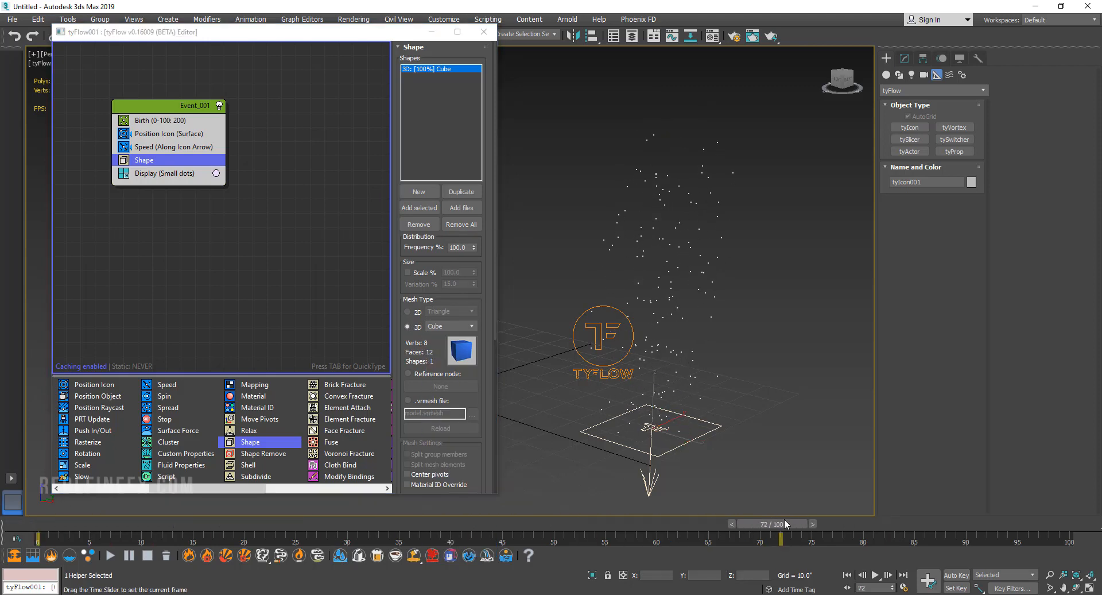
# Set the Display operator's type to Geometry and preview the particles along the timeline.
pyautogui.click(174, 174)
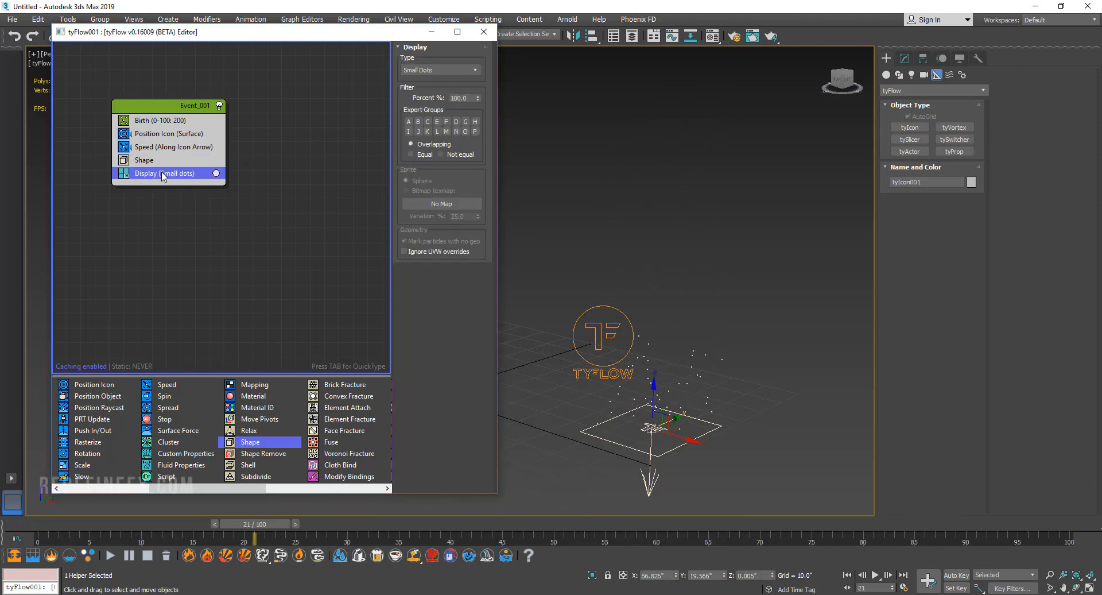
pyautogui.click(427, 72)
pyautogui.click(424, 120)
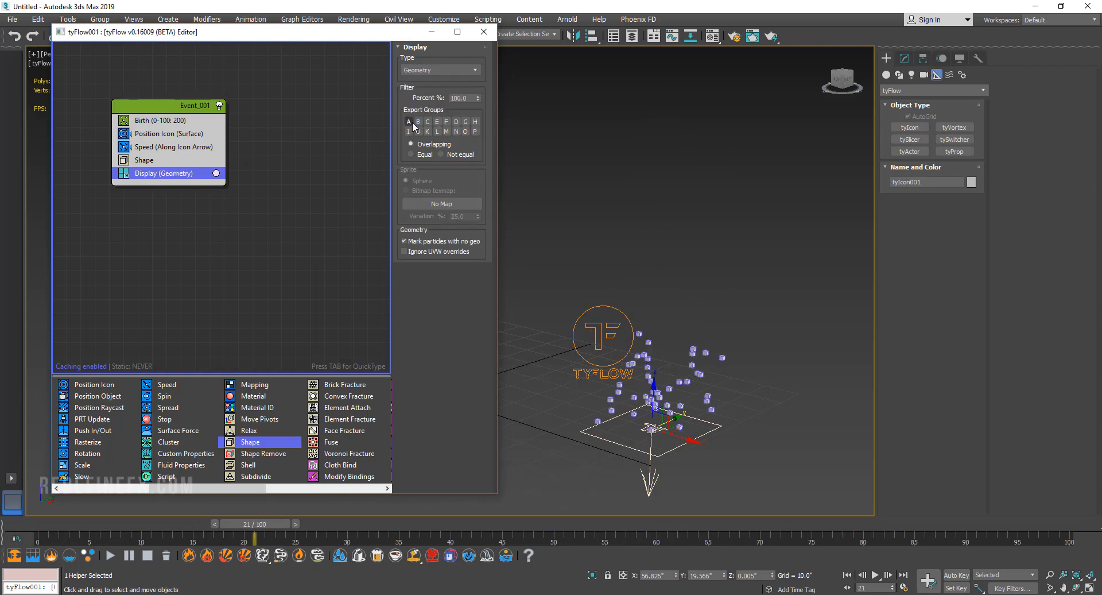
pyautogui.moveTo(254, 524); pyautogui.dragTo(405, 497)
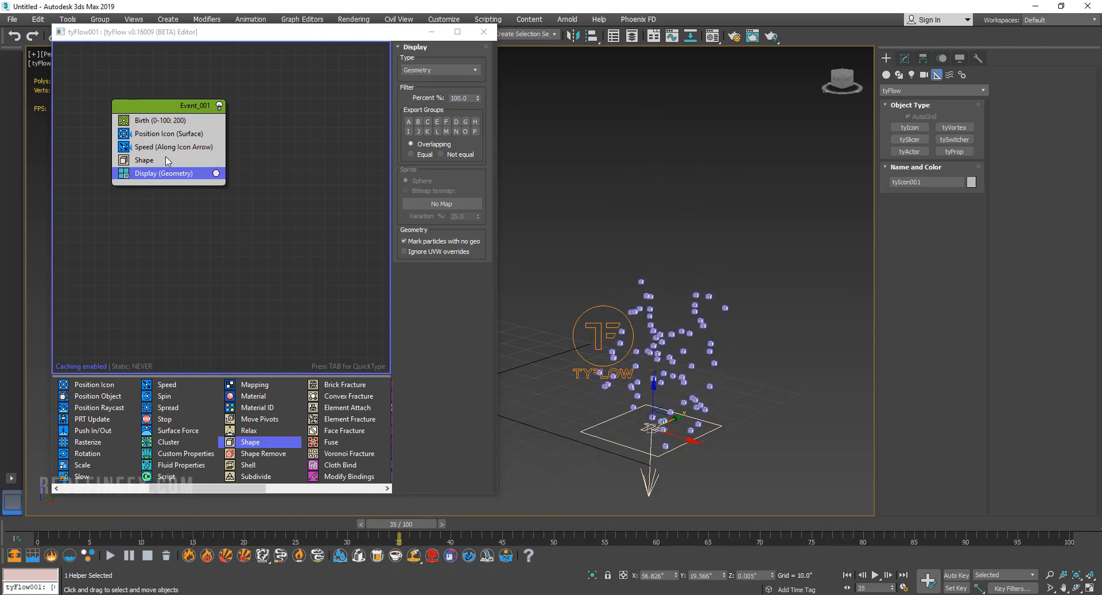
# Enable scaling in the Shape operator, enlarge the cubes to about 248%, and preview them along the timeline.
pyautogui.click(148, 162)
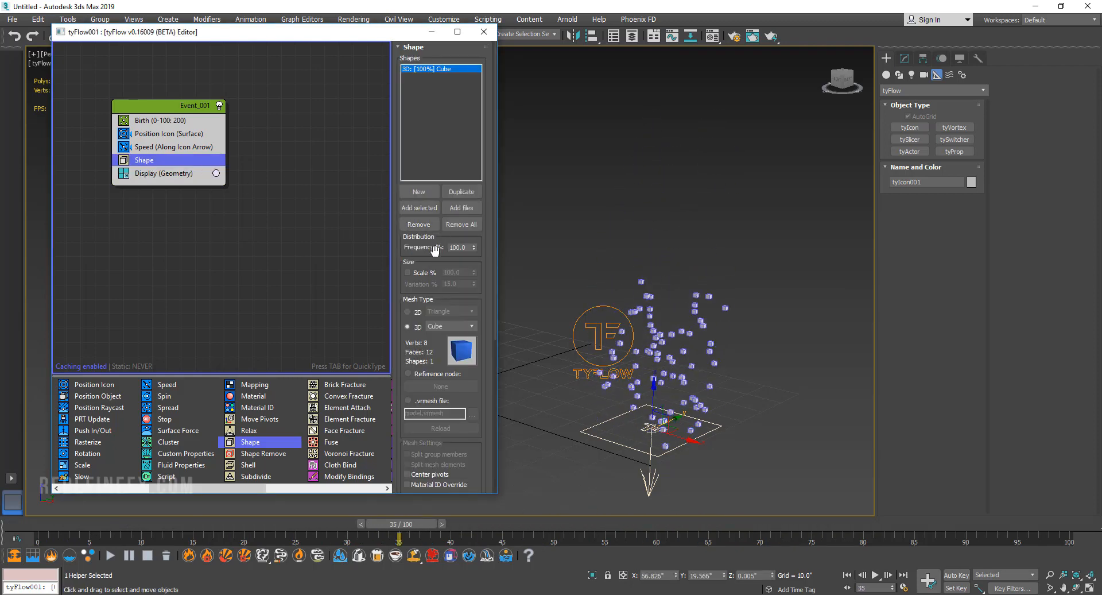
pyautogui.click(408, 272)
pyautogui.moveTo(473, 274); pyautogui.dragTo(461, 571)
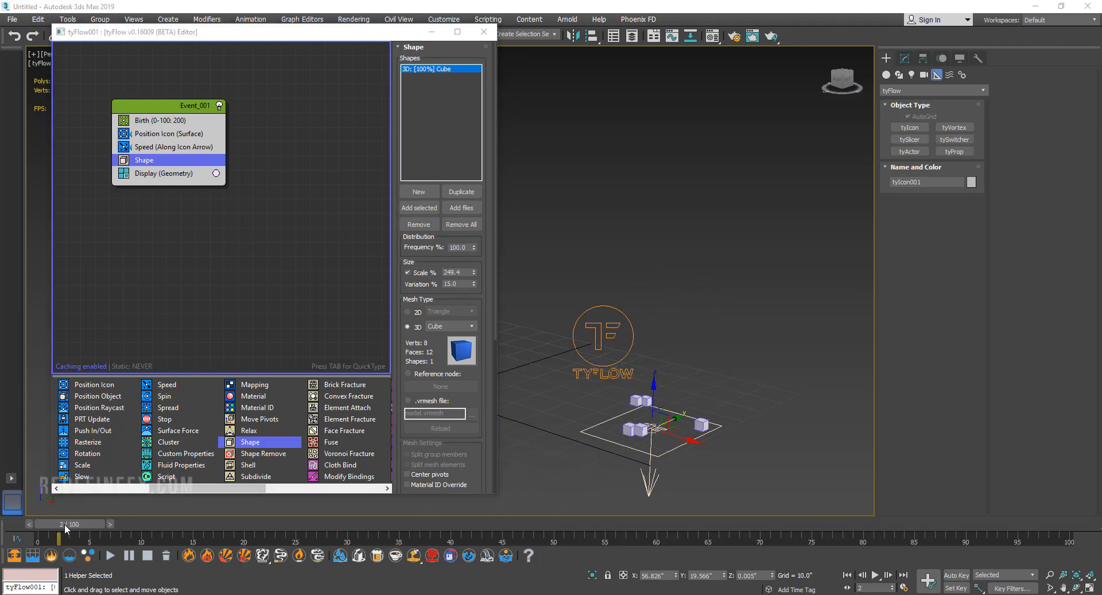
pyautogui.moveTo(66, 524); pyautogui.dragTo(563, 525)
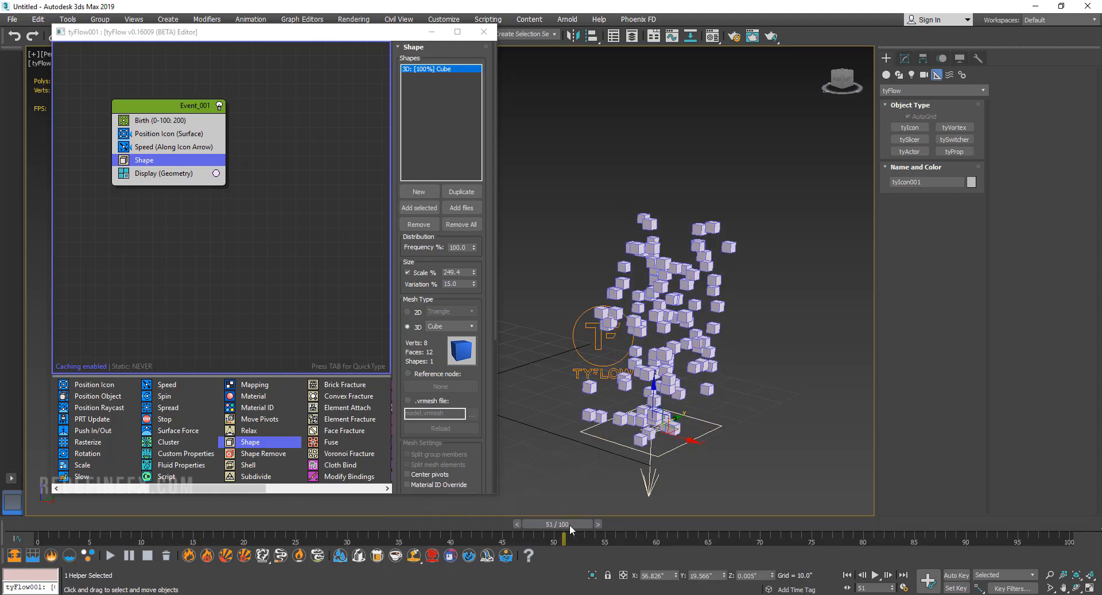
pyautogui.moveTo(571, 529); pyautogui.dragTo(441, 525)
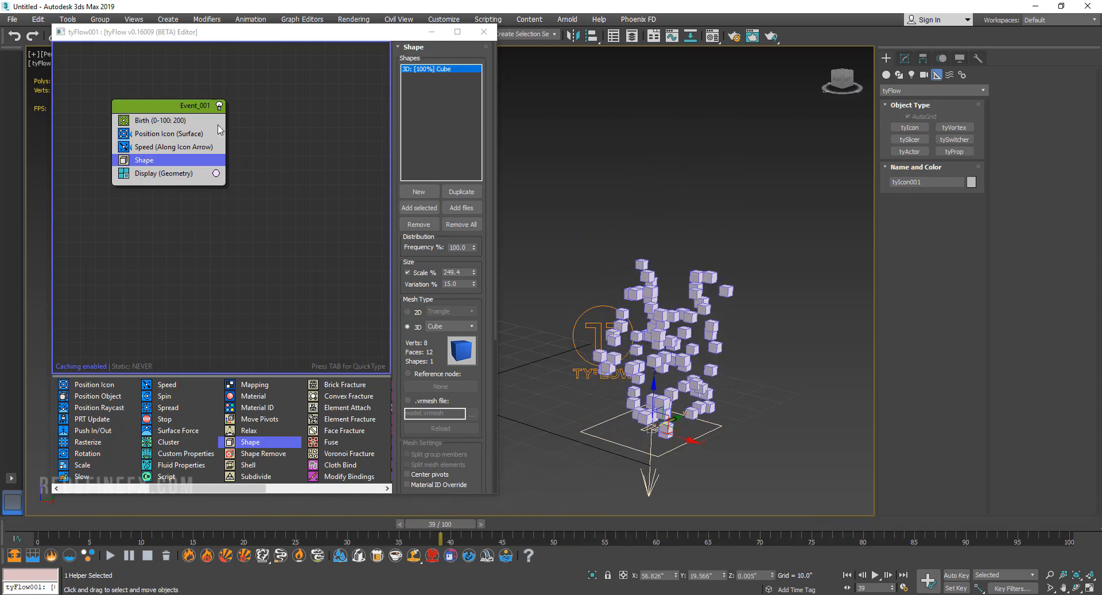
# Switch the Birth operator to per-frame emission and set it to 0.1 particles per frame.
pyautogui.click(181, 121)
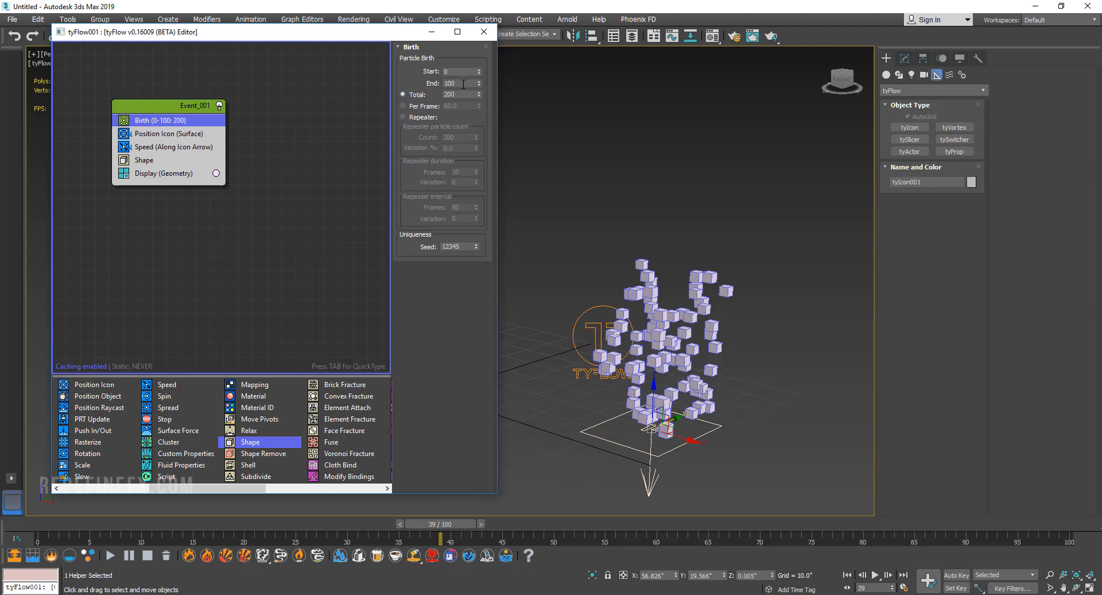
pyautogui.click(403, 106)
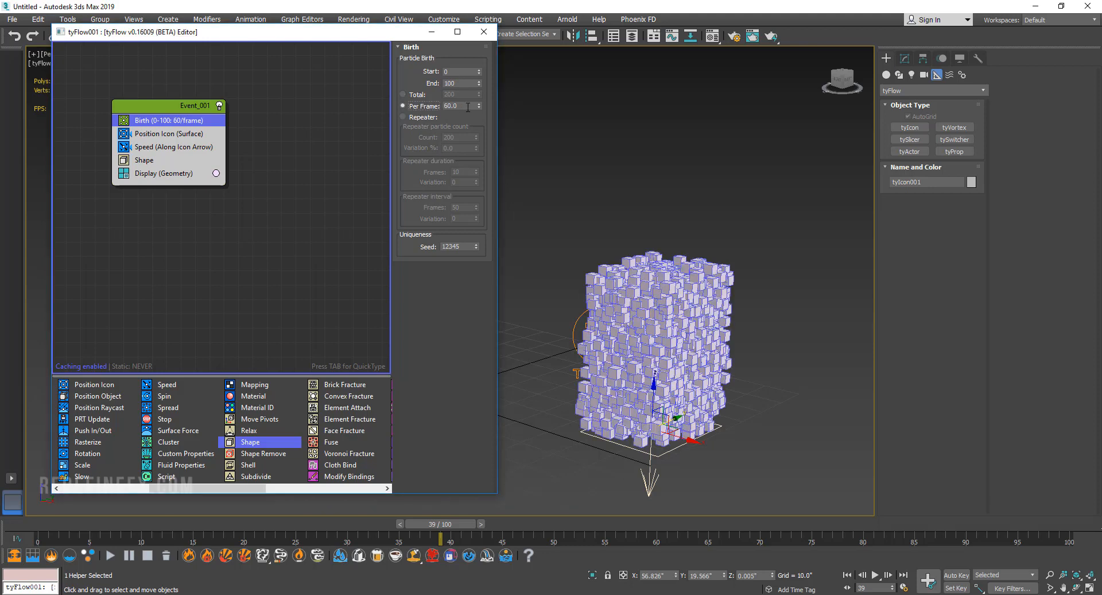
pyautogui.moveTo(467, 107); pyautogui.dragTo(423, 112)
pyautogui.write('0.1')
pyautogui.press('Return')
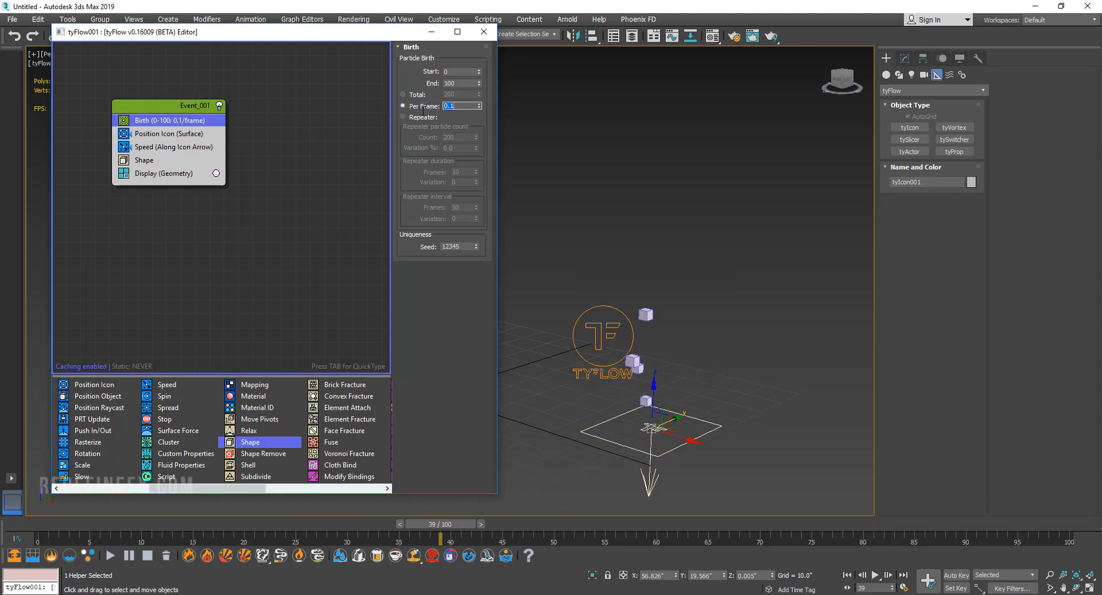
# Insert a PhysX Shape operator between Shape and Display in Event_001 and preview the simulation along the timeline.
pyautogui.moveTo(248, 487); pyautogui.dragTo(311, 488)
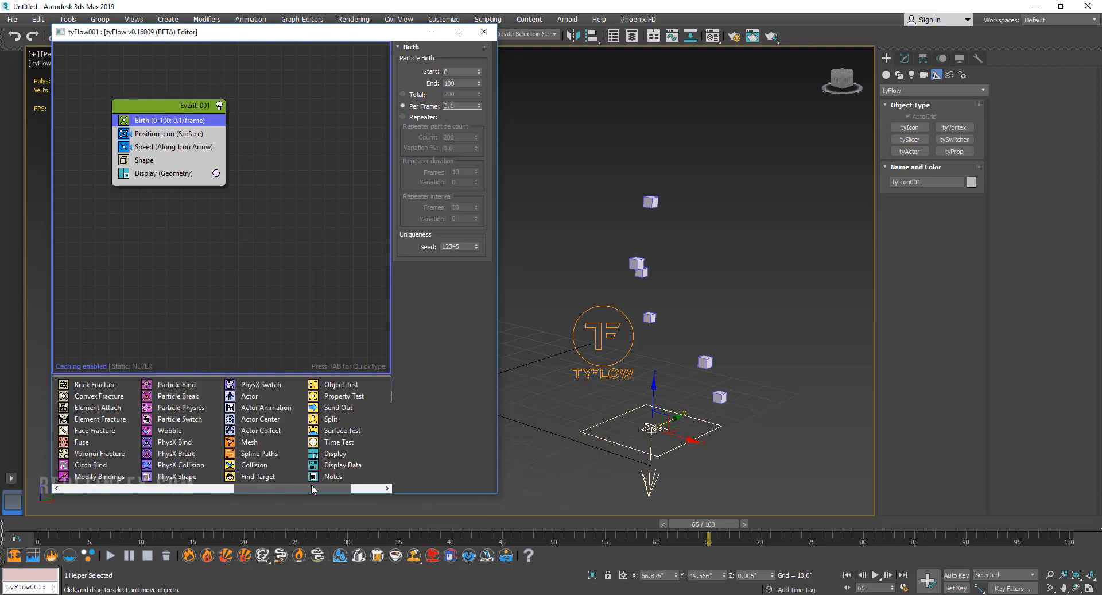
pyautogui.moveTo(177, 476); pyautogui.dragTo(148, 173)
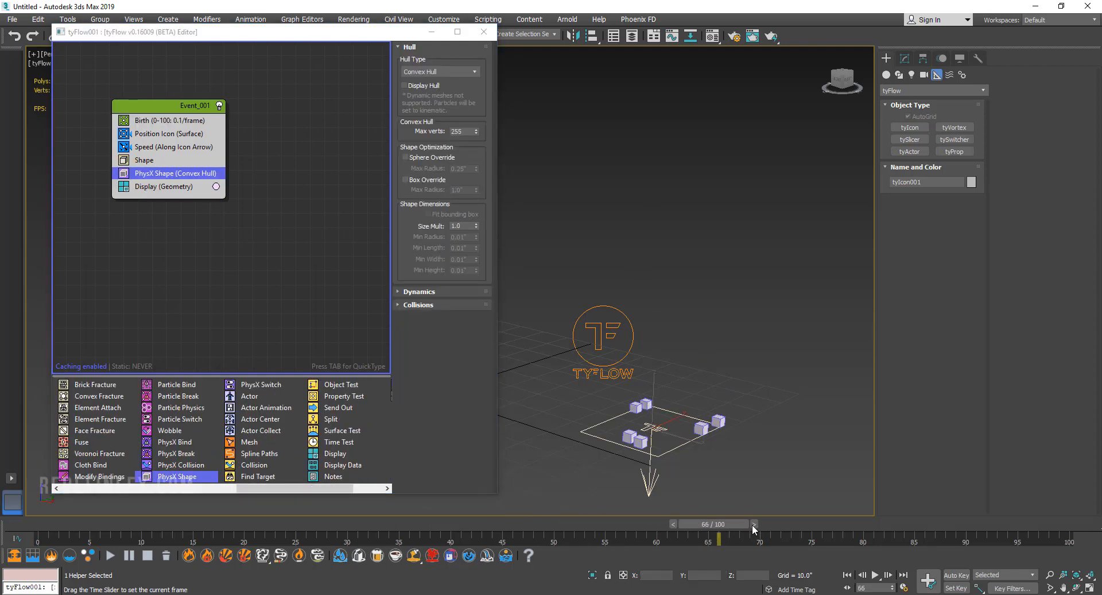
pyautogui.moveTo(538, 496); pyautogui.dragTo(921, 489)
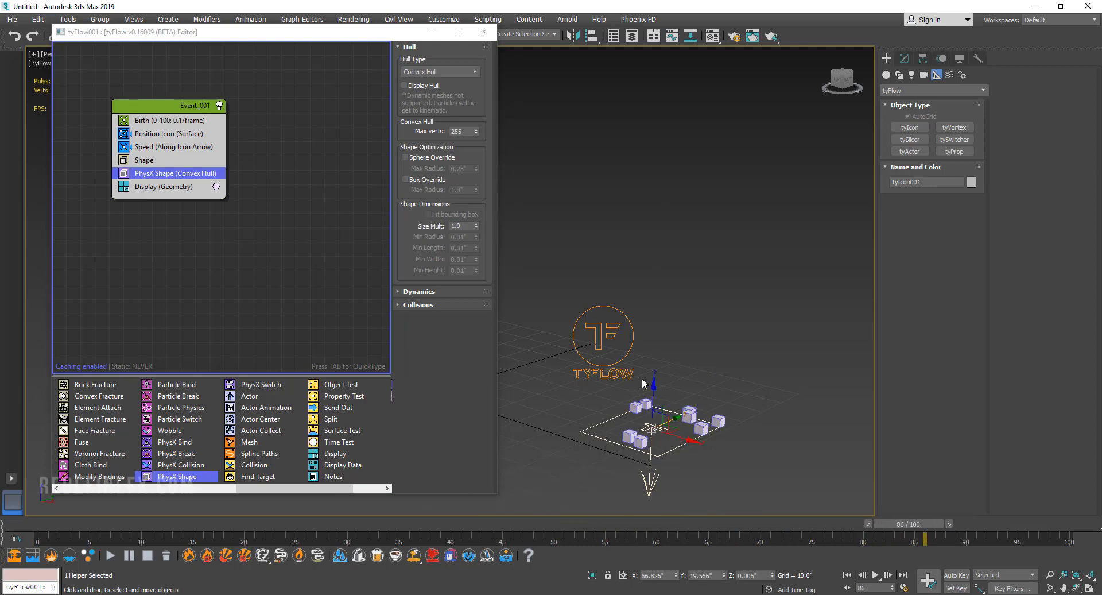
# Set the Speed operator's magnitude to 10.0" and preview the launched cubes along the timeline.
pyautogui.click(157, 147)
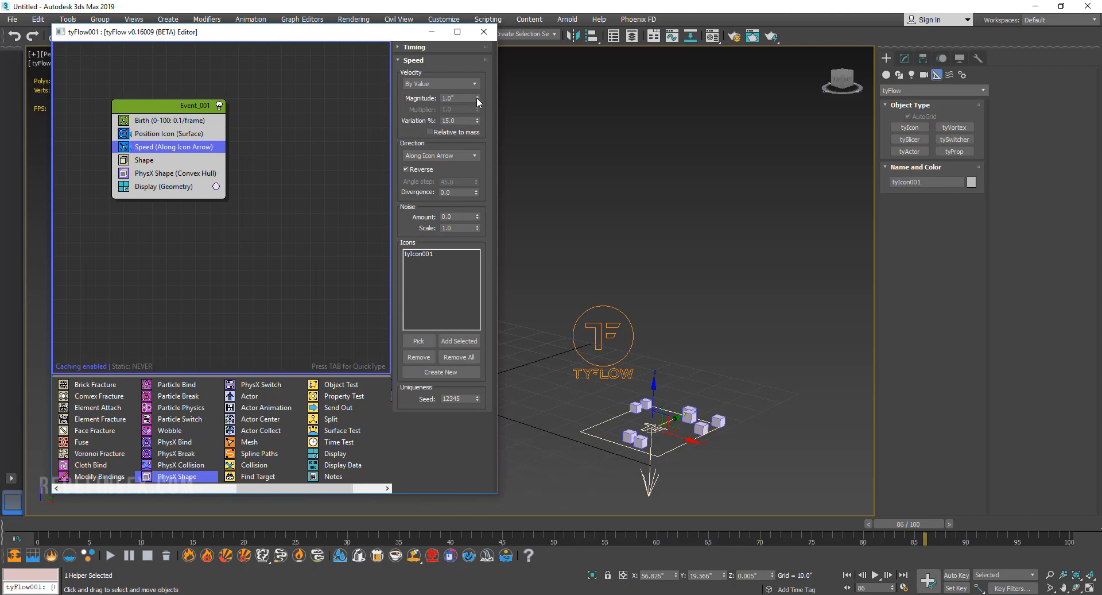
pyautogui.moveTo(476, 98); pyautogui.dragTo(476, 63)
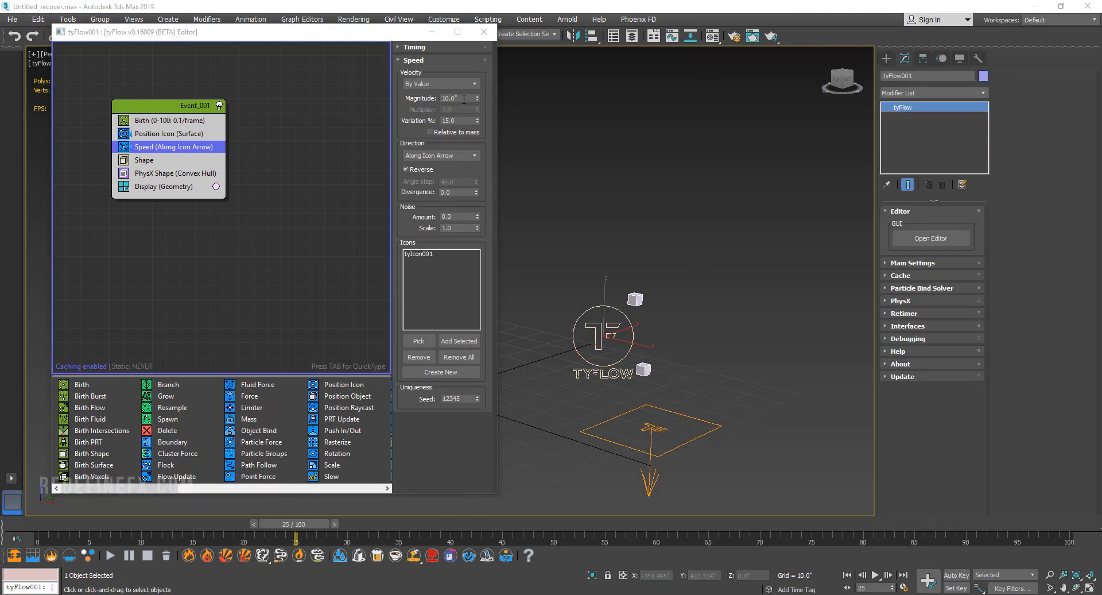
pyautogui.moveTo(464, 99); pyautogui.dragTo(431, 99)
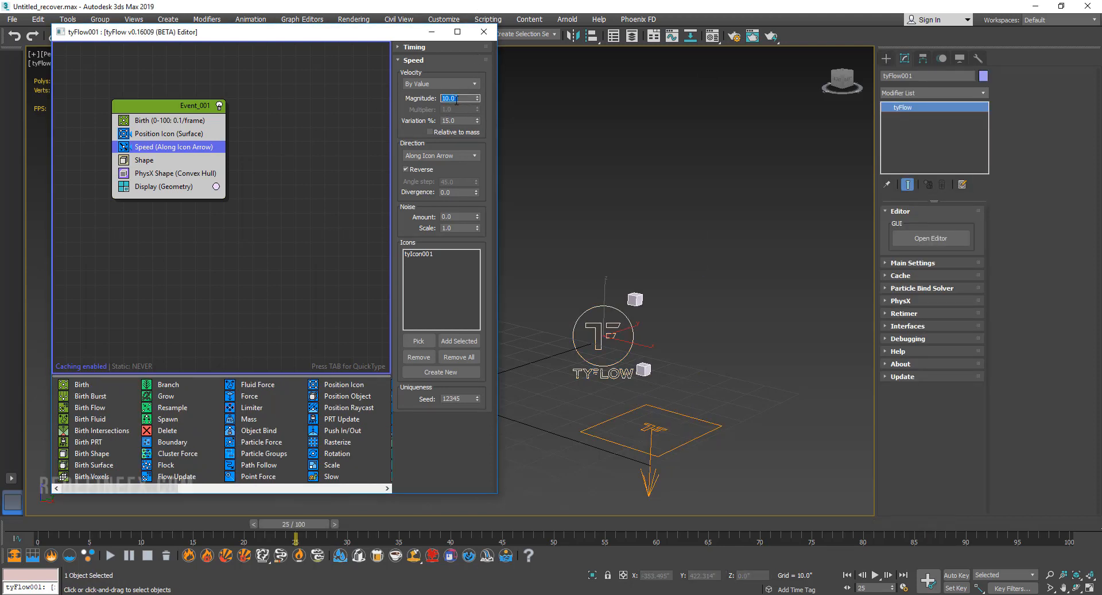
pyautogui.moveTo(81, 523); pyautogui.dragTo(718, 494)
# Set the Speed operator's divergence to 5.0 and preview the spread of the cubes along the timeline.
pyautogui.moveTo(459, 192); pyautogui.dragTo(422, 199)
pyautogui.press('Return')
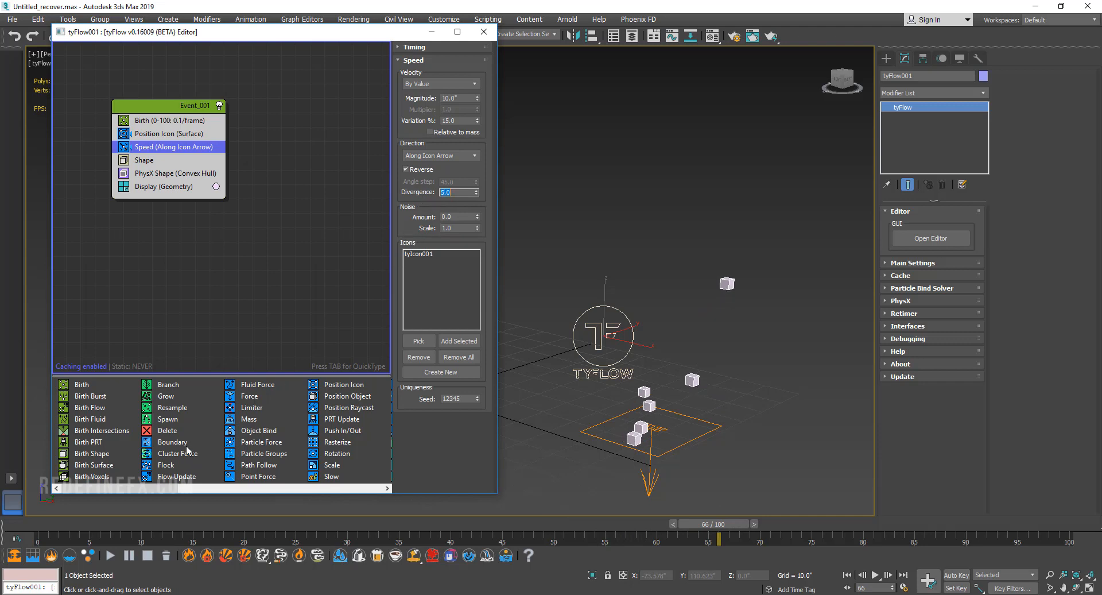
pyautogui.moveTo(55, 528); pyautogui.dragTo(791, 492)
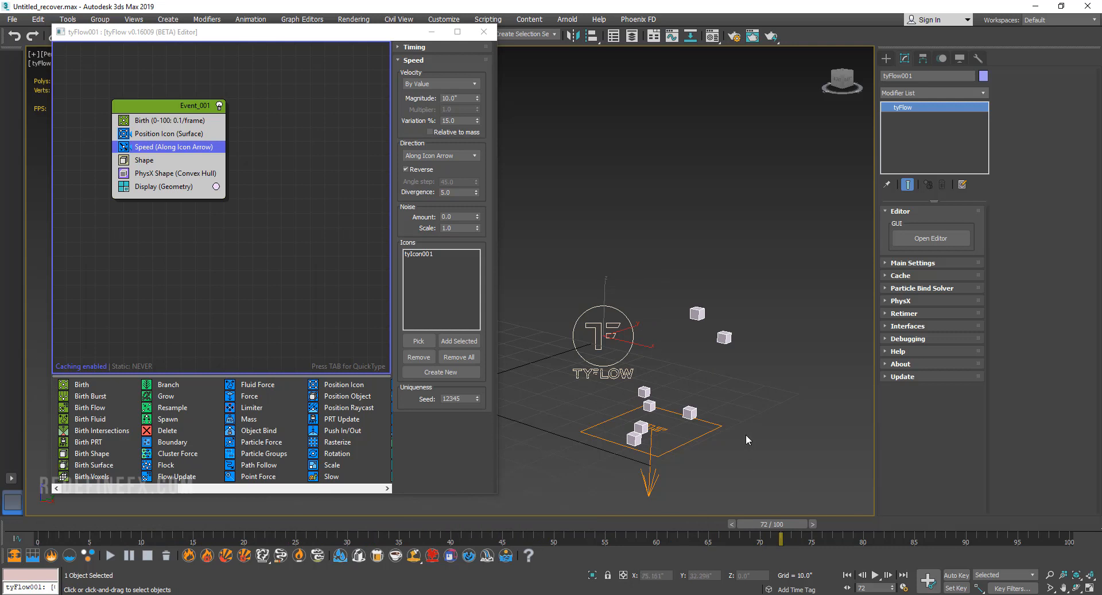
# Set the Speed operator's divergence to 10.0.
pyautogui.click(458, 193)
pyautogui.write('1')
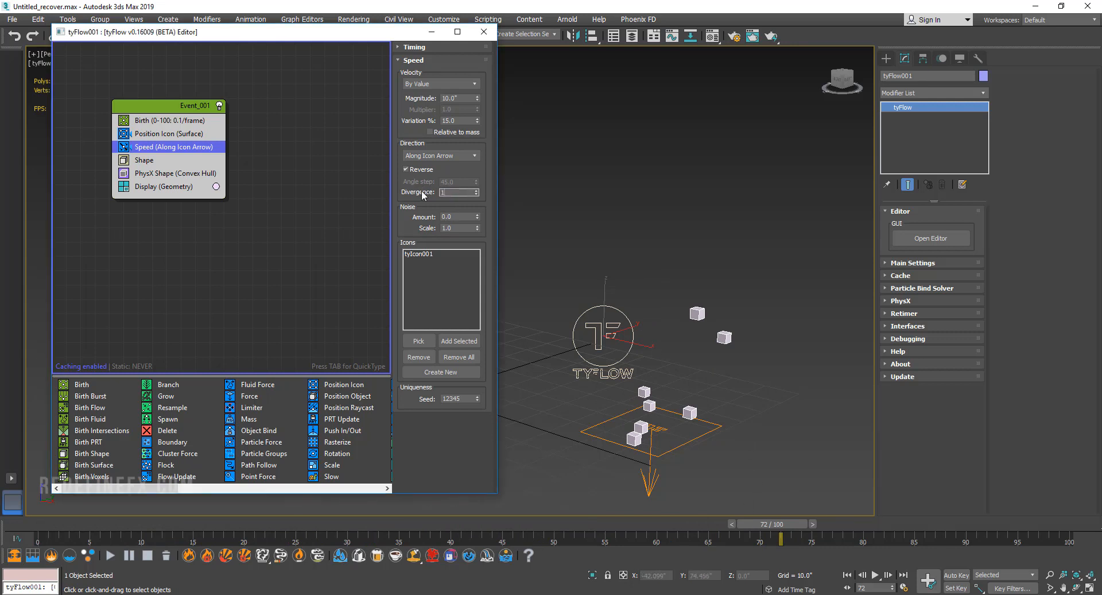
pyautogui.write('0')
pyautogui.press('Return')
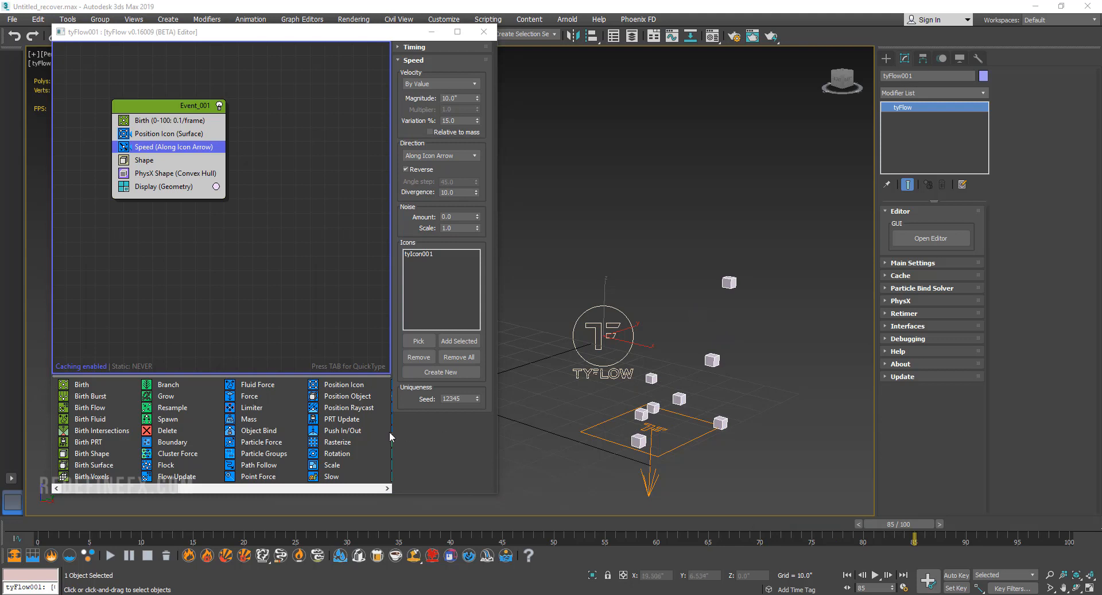
# Insert a Voronoi Fracture operator between PhysX Shape and Display in Event_001 and preview the breaking cubes along the timeline.
pyautogui.moveTo(134, 487); pyautogui.dragTo(211, 487)
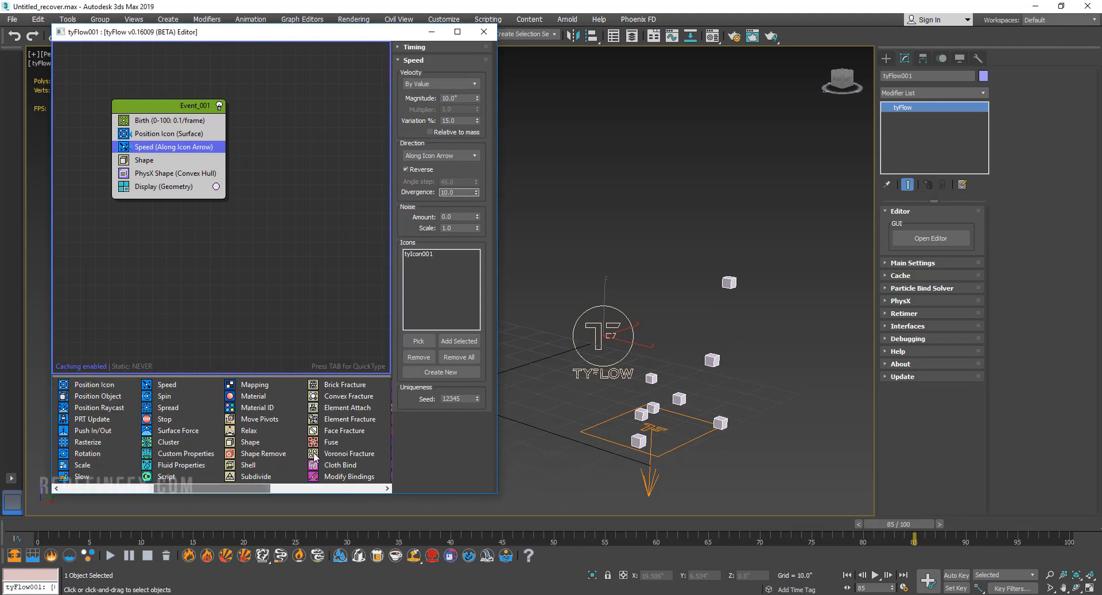
pyautogui.moveTo(155, 189); pyautogui.dragTo(152, 184)
pyautogui.moveTo(138, 530); pyautogui.dragTo(901, 508)
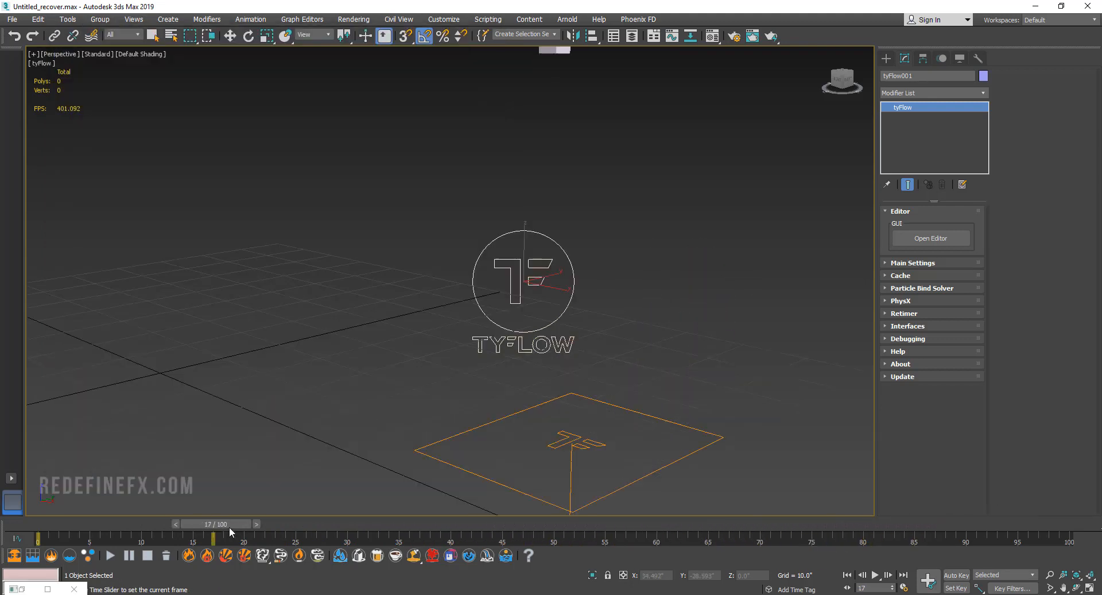
pyautogui.moveTo(229, 526); pyautogui.dragTo(932, 537)
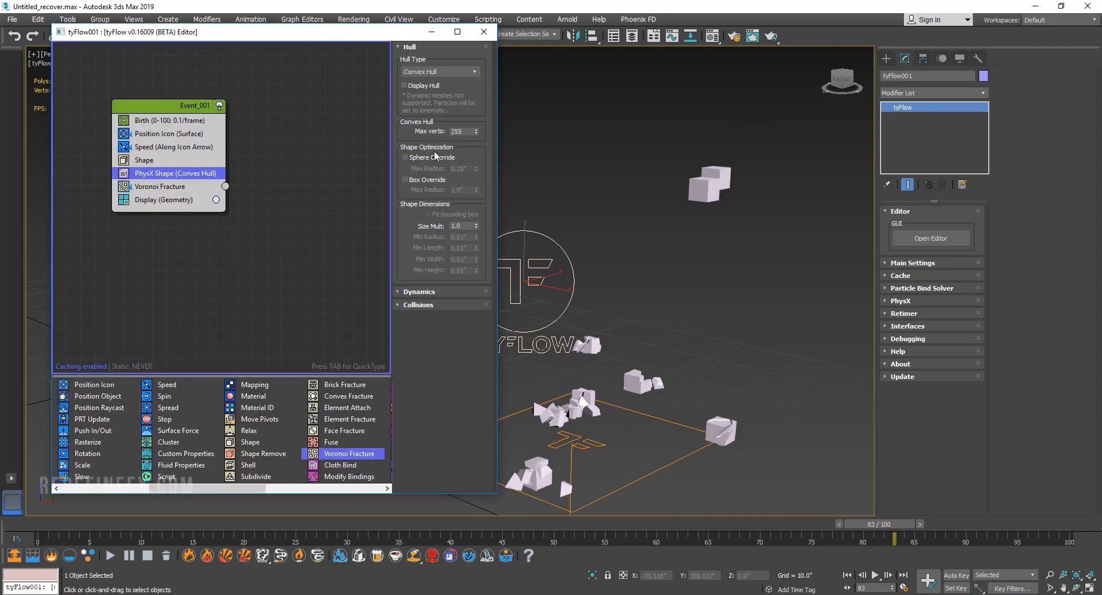
# Set the PhysX Shape operator's restitution to 0.65 in its dynamics settings and preview the bouncing fragments along the timeline.
pyautogui.click(428, 293)
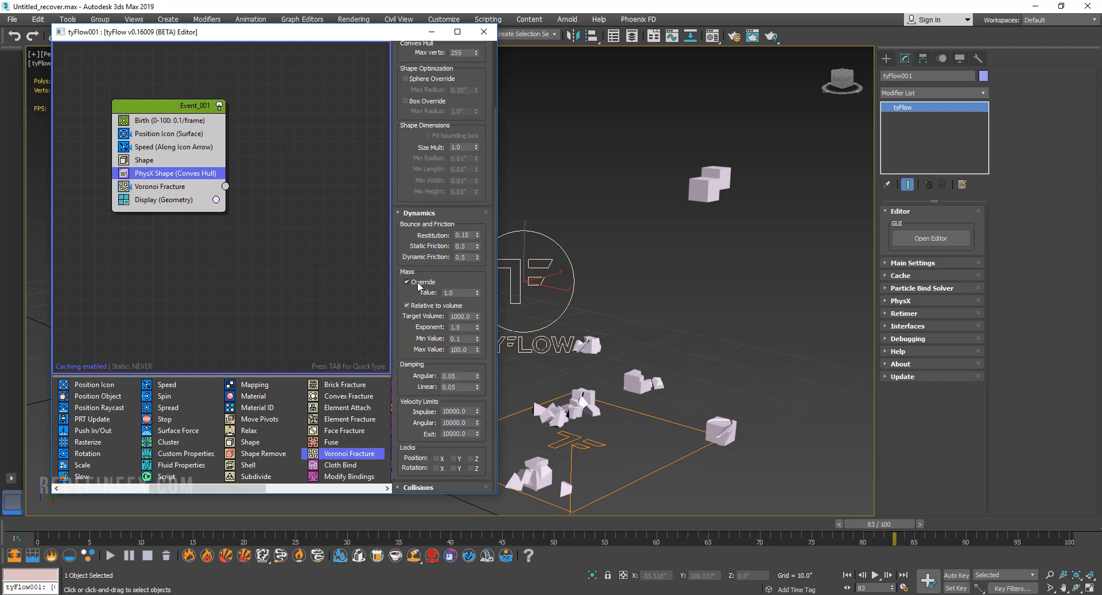
pyautogui.click(477, 233)
pyautogui.click(478, 233)
pyautogui.click(477, 233)
pyautogui.click(477, 233)
pyautogui.click(477, 233)
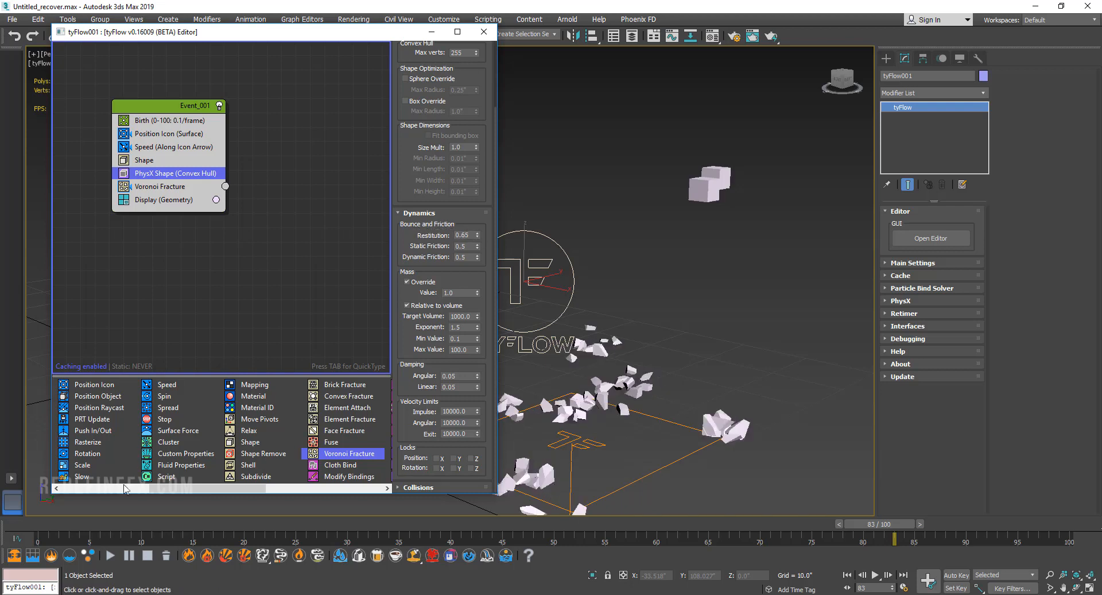
pyautogui.moveTo(52, 525); pyautogui.dragTo(876, 579)
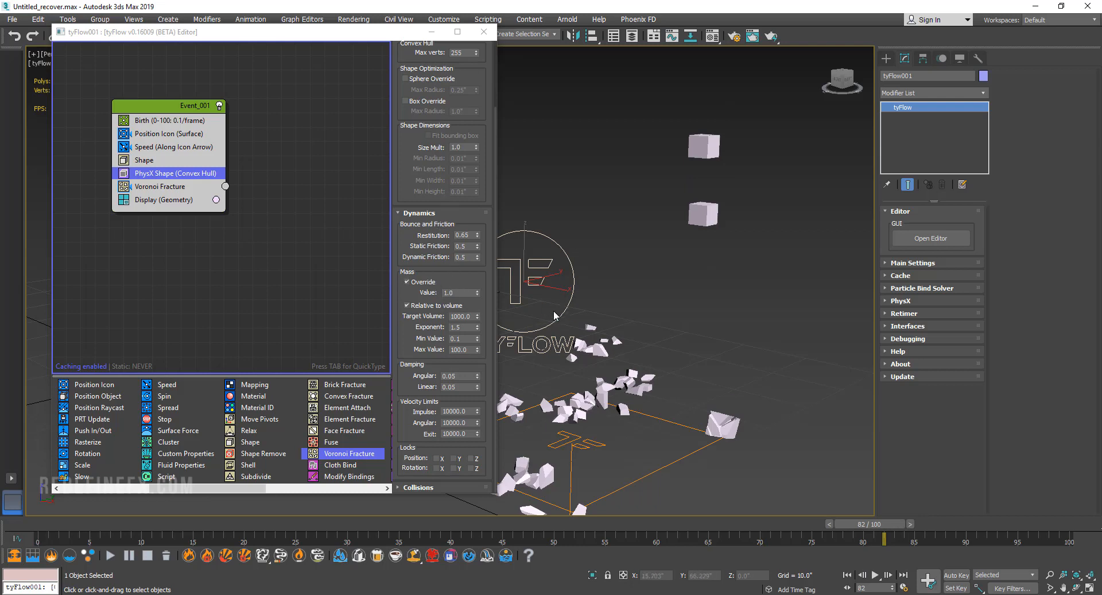
pyautogui.keyDown('alt'); pyautogui.moveTo(645, 309); pyautogui.dragTo(694, 343, button='middle'); pyautogui.keyUp('alt')
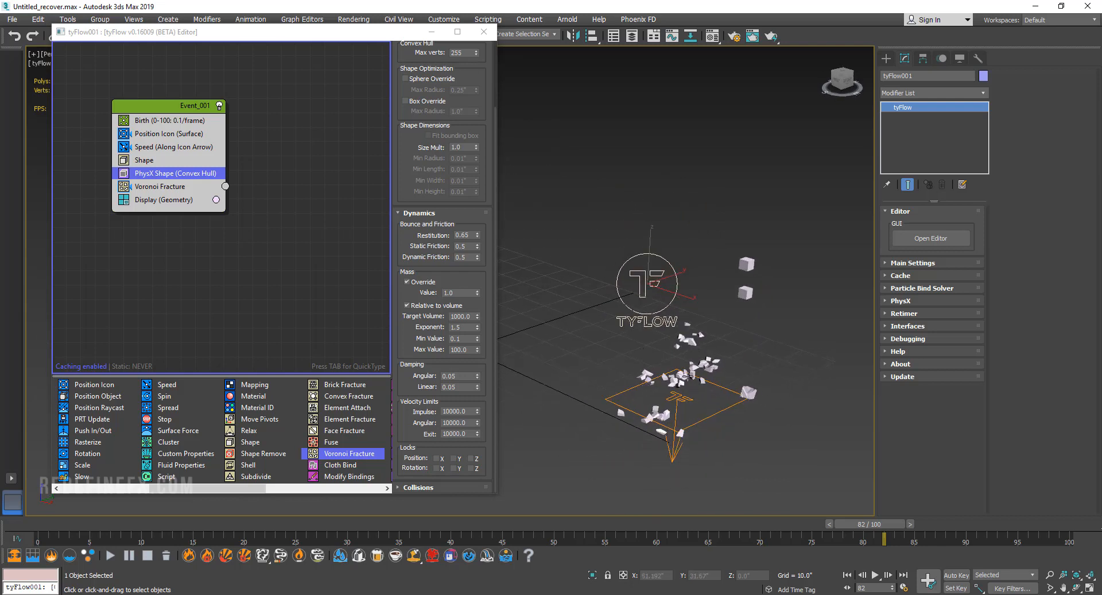
pyautogui.moveTo(689, 374); pyautogui.dragTo(657, 367, button='middle')
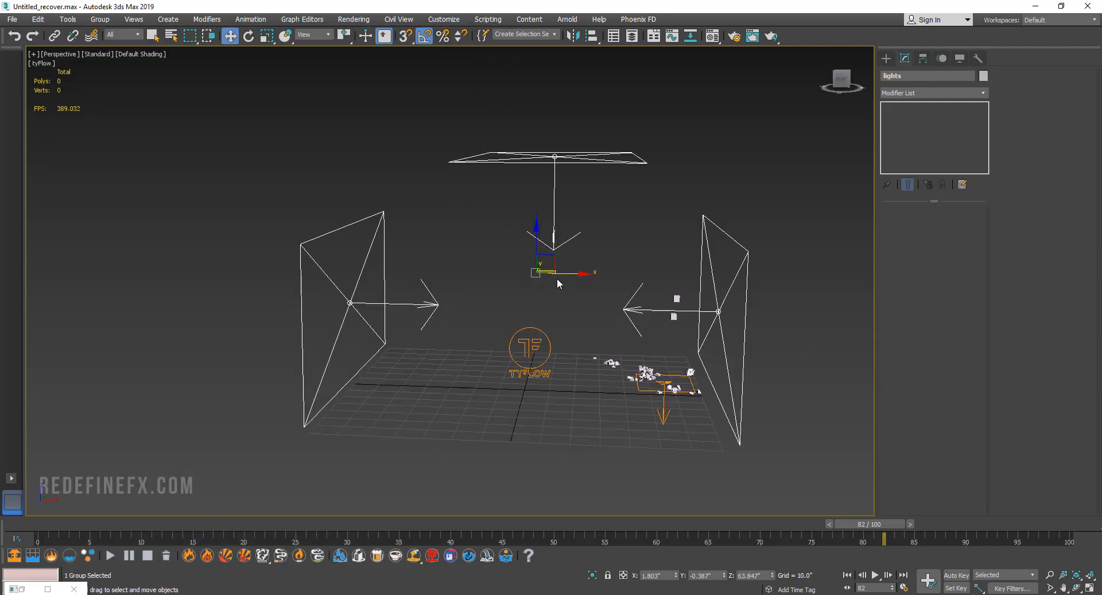
# Insert a Mesh operator between Voronoi Fracture and Display in Event_001 and test-render the current frame in V-Ray.
pyautogui.keyDown('alt'); pyautogui.moveTo(557, 277); pyautogui.dragTo(533, 311, button='middle'); pyautogui.keyUp('alt')
pyautogui.click(772, 39)
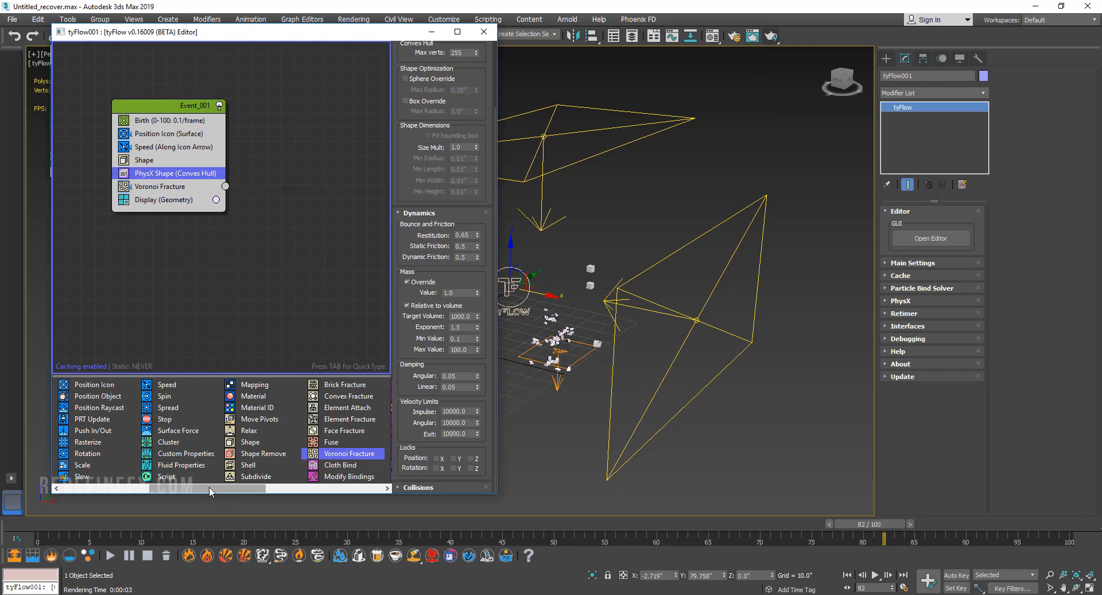
pyautogui.moveTo(208, 487); pyautogui.dragTo(292, 486)
pyautogui.moveTo(249, 441); pyautogui.dragTo(168, 212)
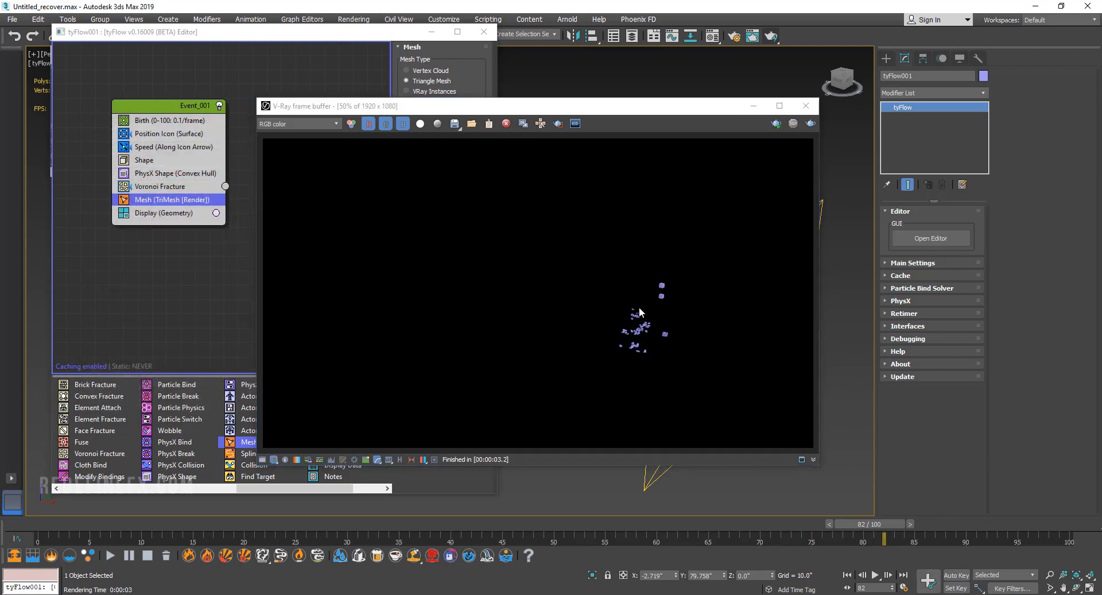
pyautogui.click(806, 105)
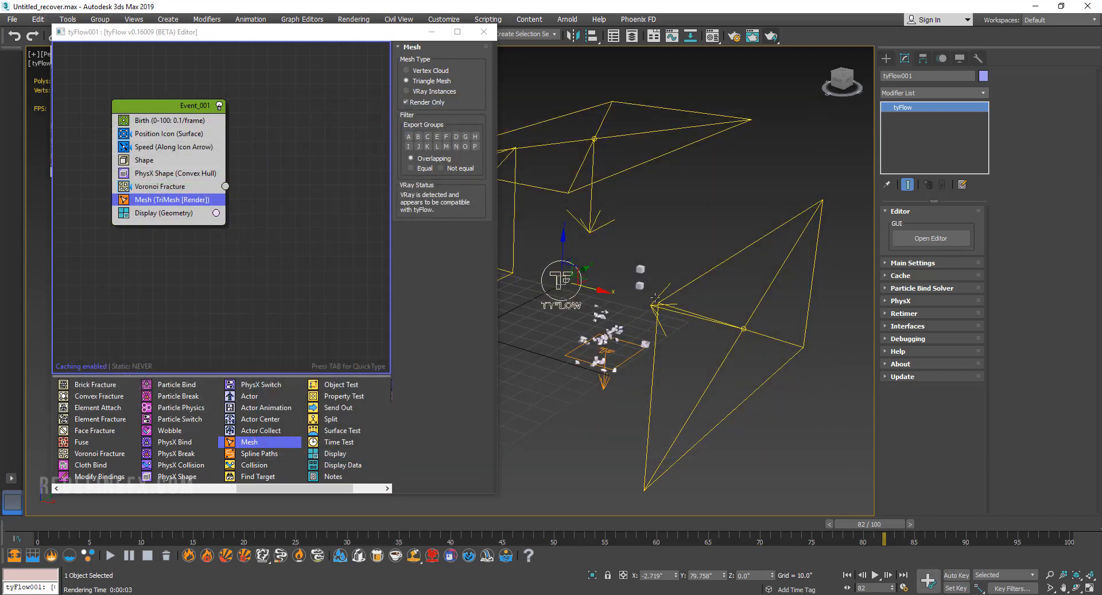
# Turn the first Material Editor slot into a VRayMtl with an orange diffuse and a white reflect colour.
pyautogui.click(713, 37)
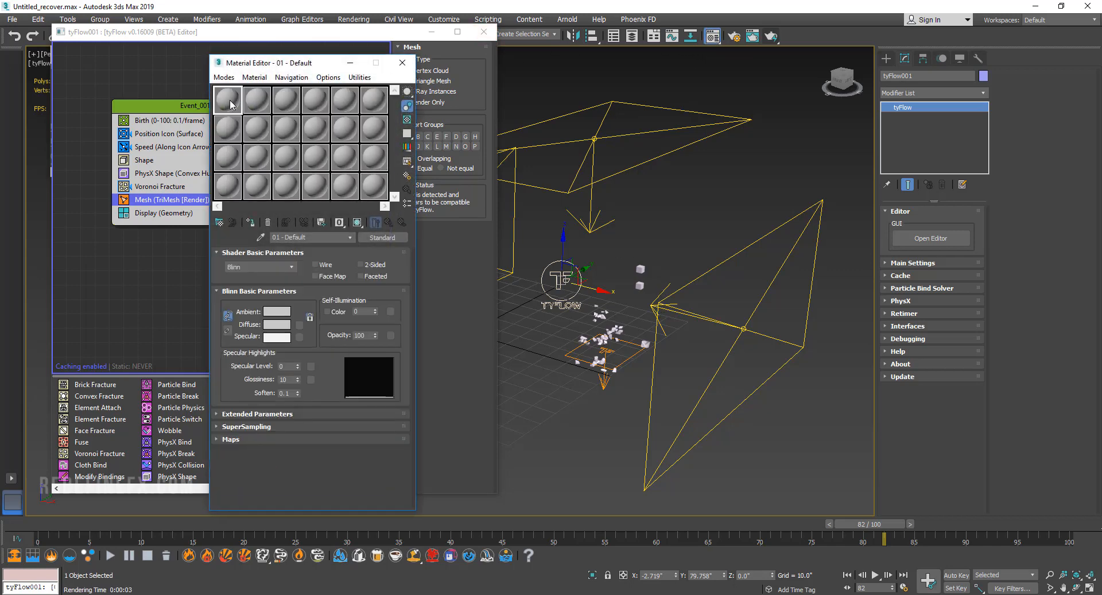
pyautogui.click(371, 238)
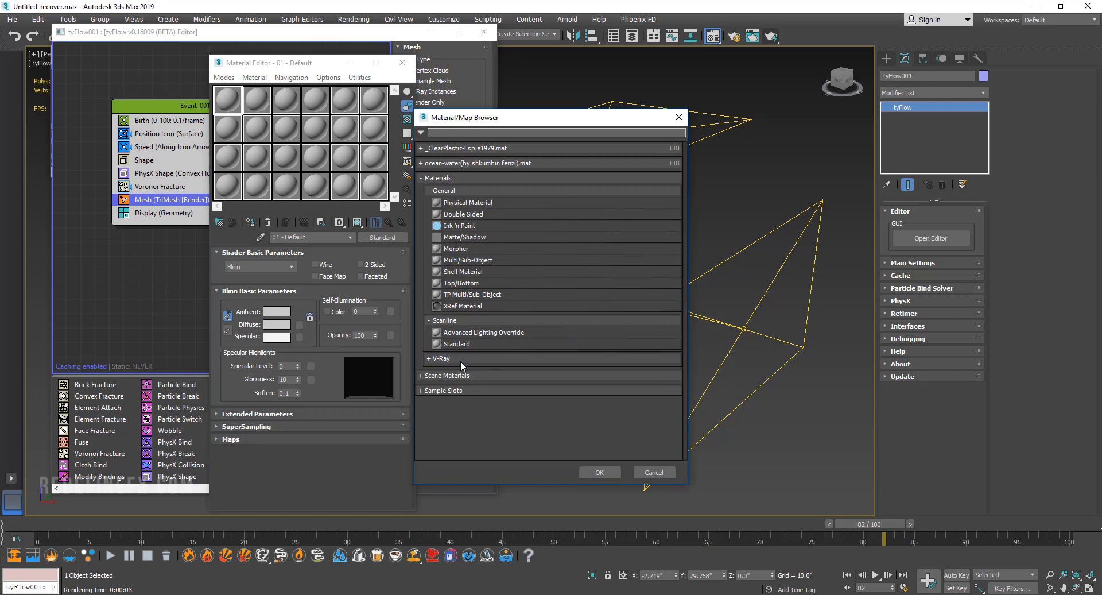
pyautogui.click(460, 358)
pyautogui.scroll(-2, 480, 396)
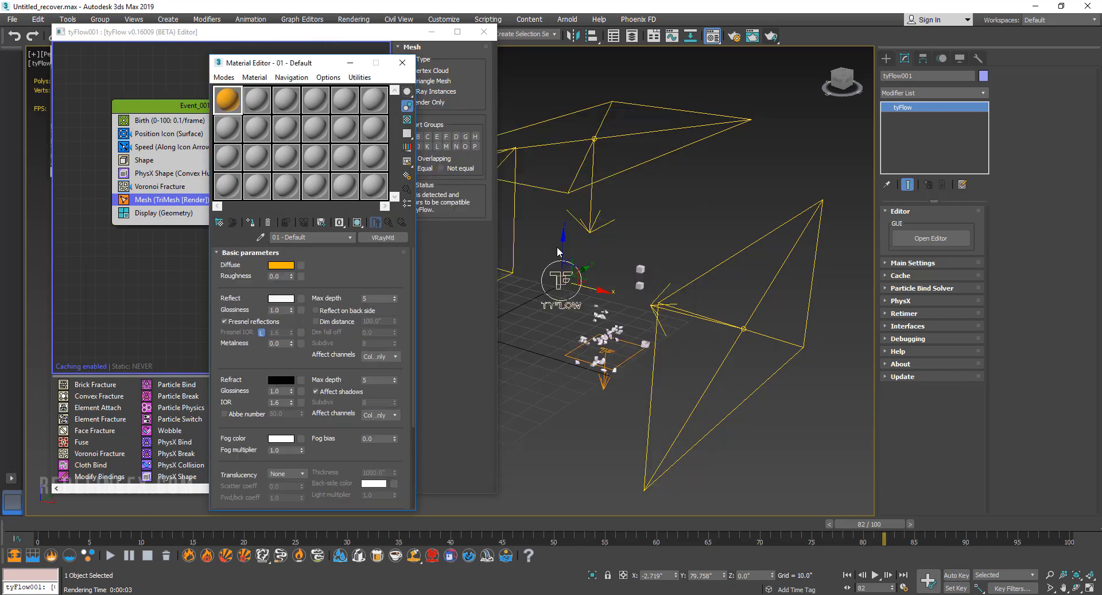
# Assign the orange VRayMtl material to the tyFlow object and render a close-up of the fractured cubes.
pyautogui.moveTo(559, 250); pyautogui.dragTo(683, 217, button='middle')
pyautogui.moveTo(656, 221); pyautogui.dragTo(698, 264)
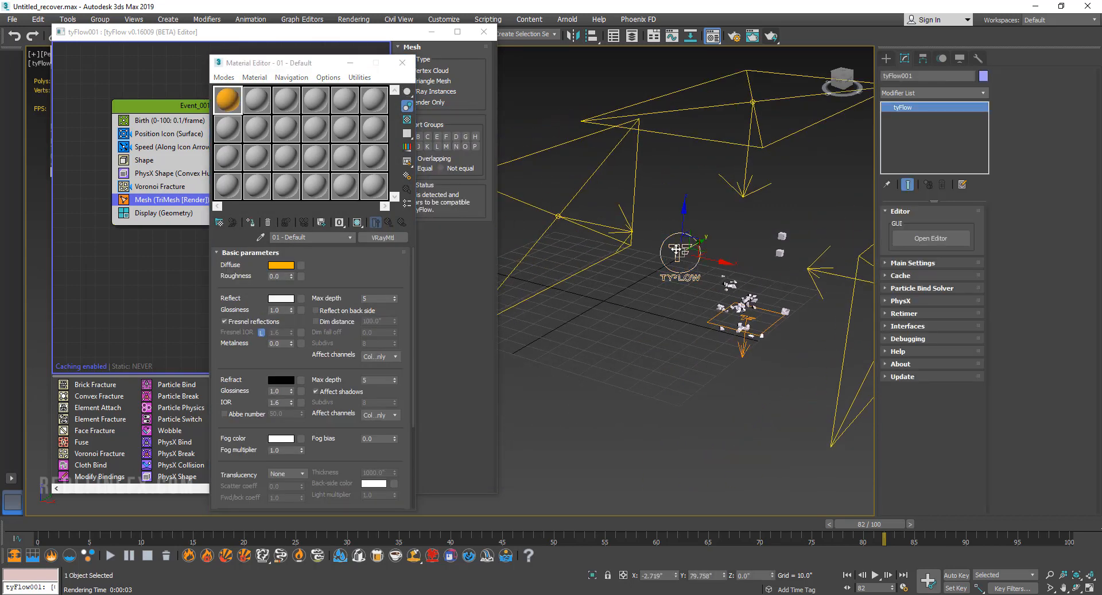
pyautogui.click(251, 224)
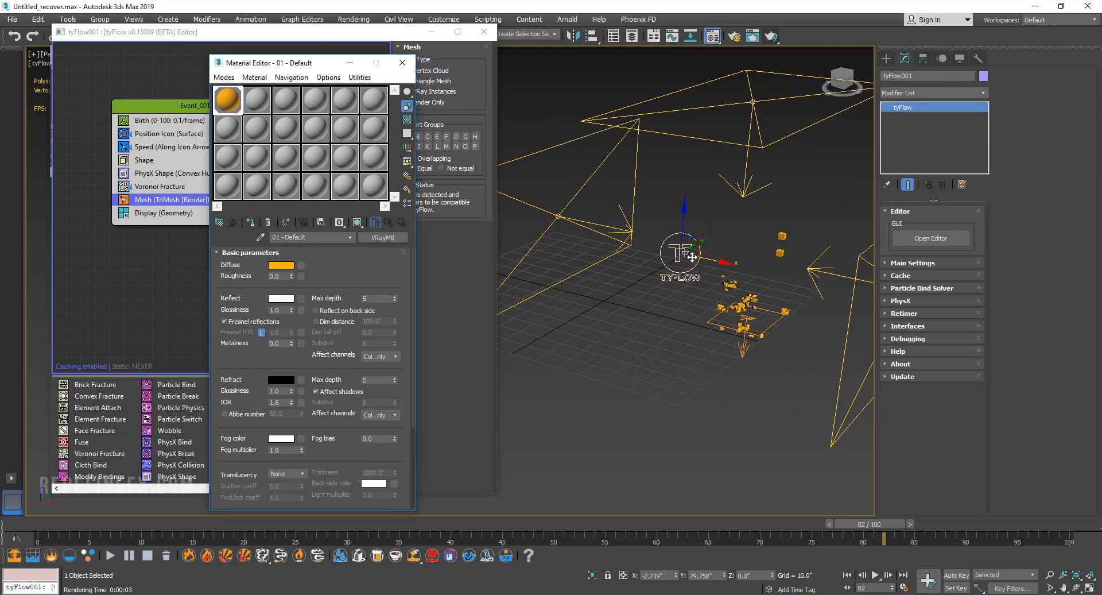
pyautogui.scroll(6, 697, 265)
pyautogui.moveTo(733, 274); pyautogui.dragTo(684, 181, button='middle')
pyautogui.click(771, 36)
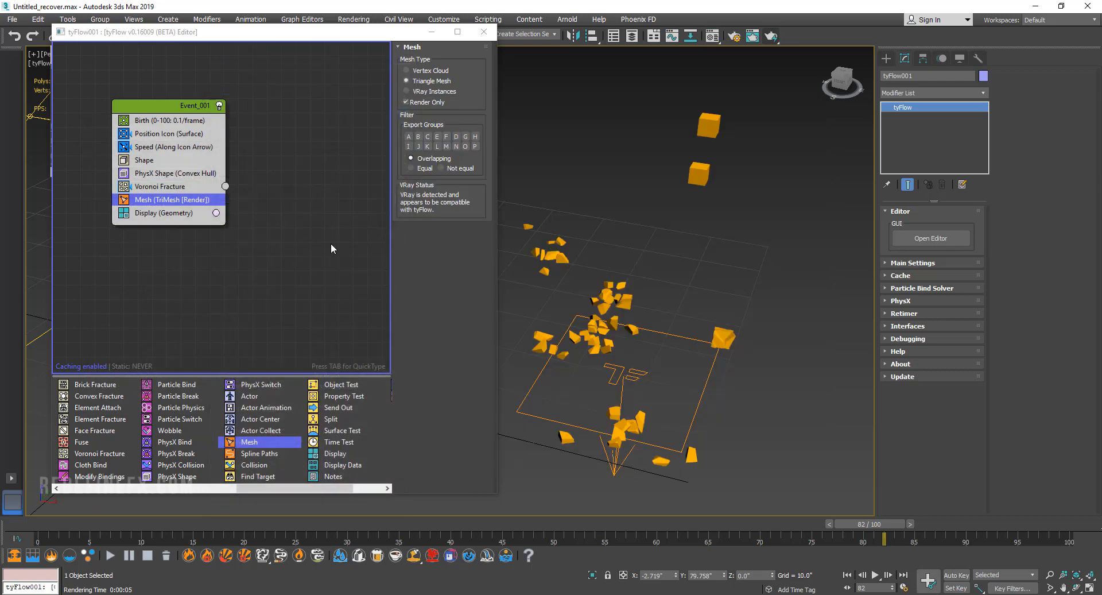
# Preview the falling and fracturing orange cubes from different angles along the timeline.
pyautogui.keyDown('alt'); pyautogui.moveTo(540, 230); pyautogui.dragTo(522, 222, button='middle'); pyautogui.keyUp('alt')
pyautogui.moveTo(589, 231); pyautogui.dragTo(661, 353, button='middle')
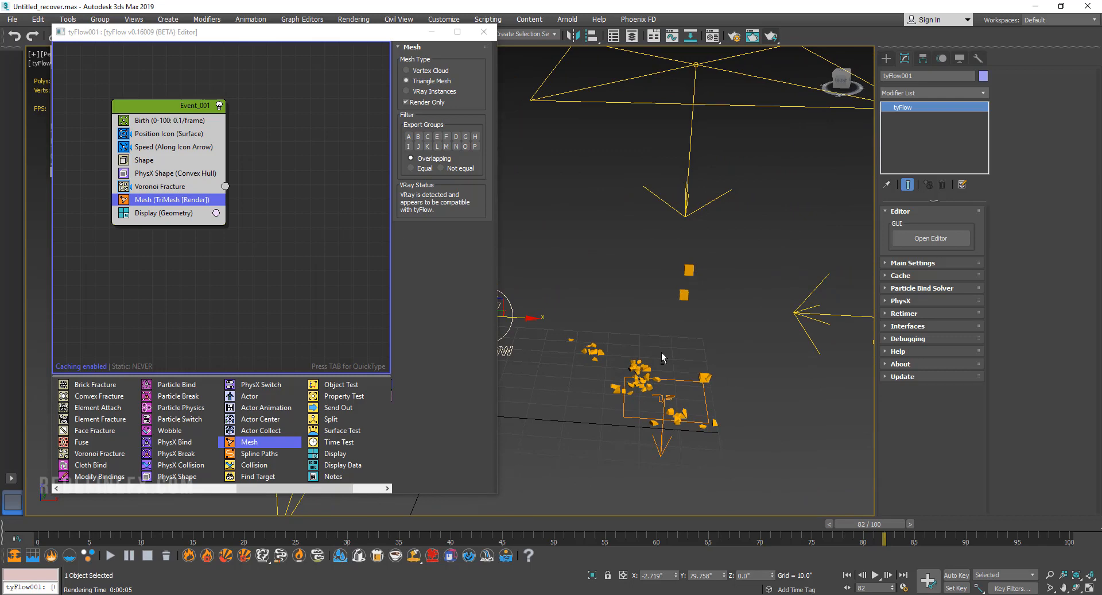
pyautogui.moveTo(661, 352)
pyautogui.keyDown('alt'); pyautogui.mouseDown(button='middle')
pyautogui.moveTo(649, 356)
pyautogui.moveTo(663, 358)
pyautogui.moveTo(655, 339)
pyautogui.moveTo(681, 345)
pyautogui.mouseUp(button='middle'); pyautogui.keyUp('alt')
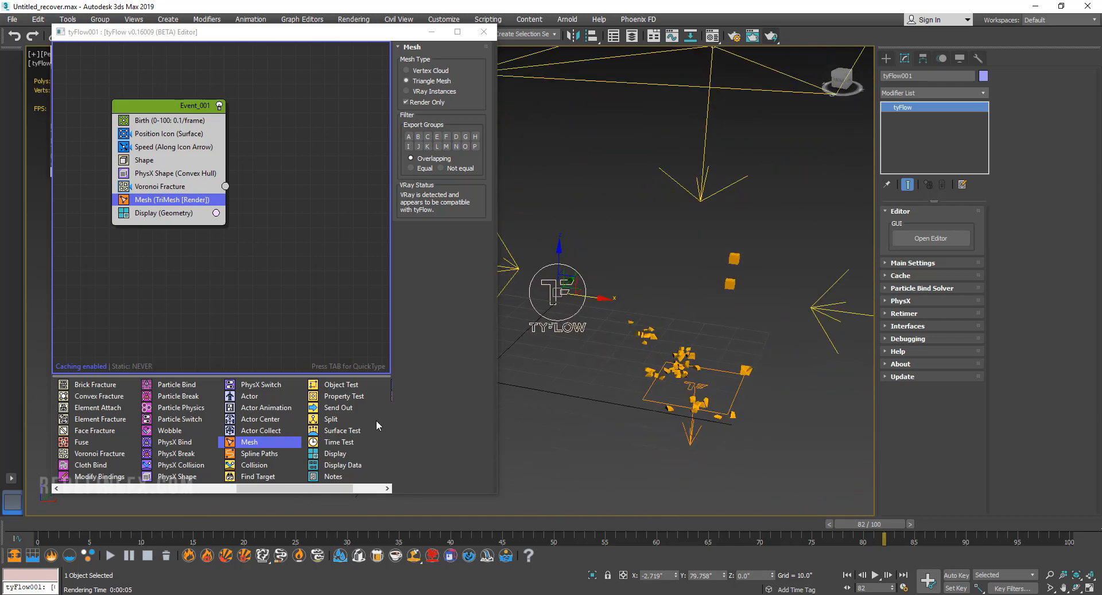
pyautogui.click(73, 525)
pyautogui.moveTo(198, 530); pyautogui.dragTo(997, 522)
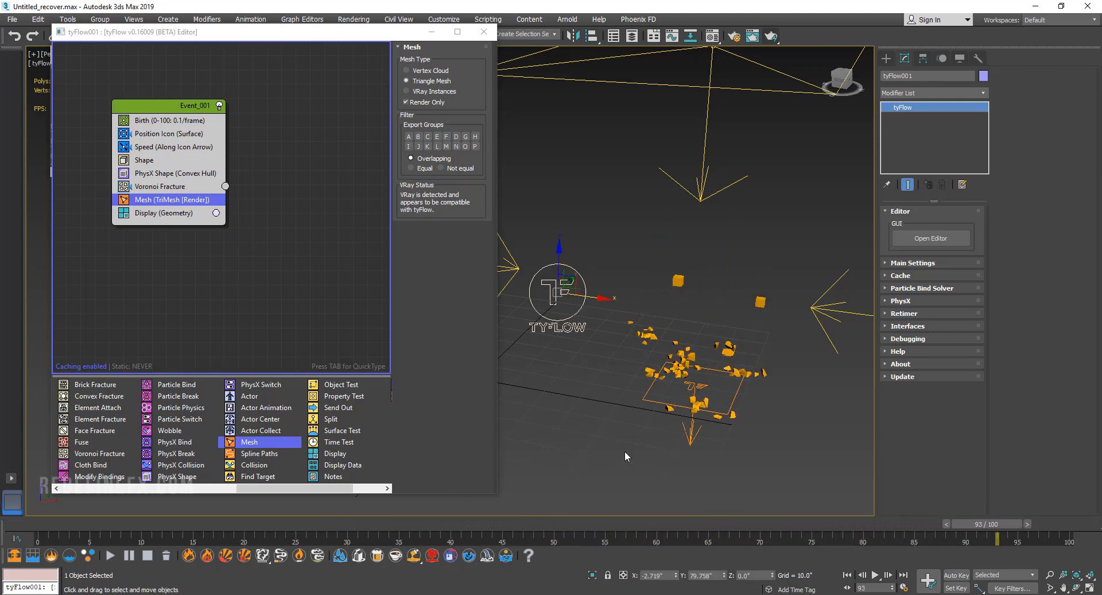
pyautogui.moveTo(47, 525); pyautogui.dragTo(373, 525)
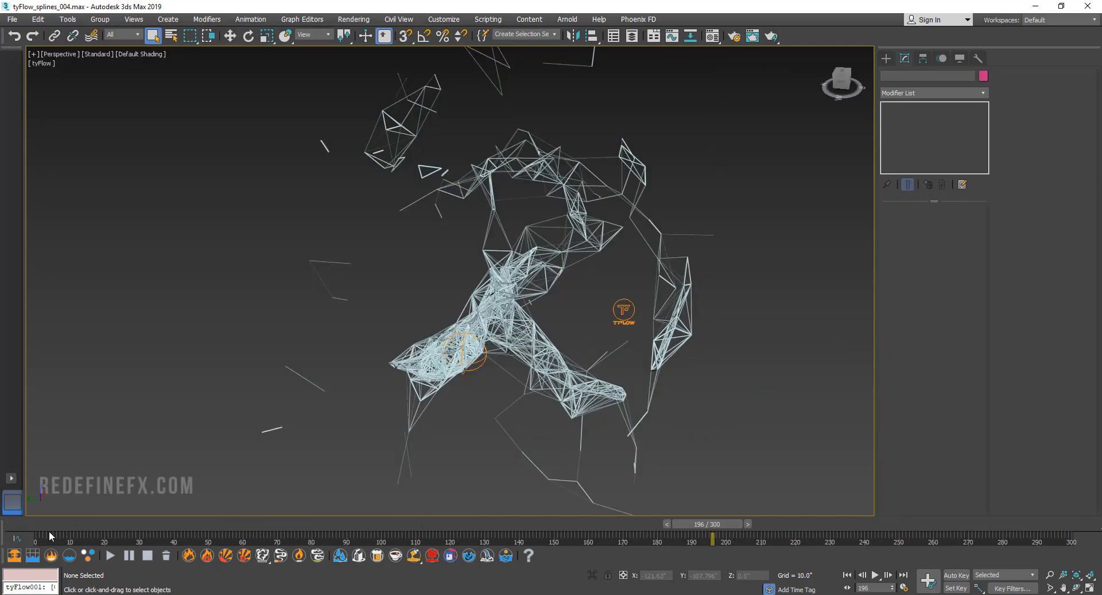
pyautogui.moveTo(49, 530); pyautogui.dragTo(558, 526)
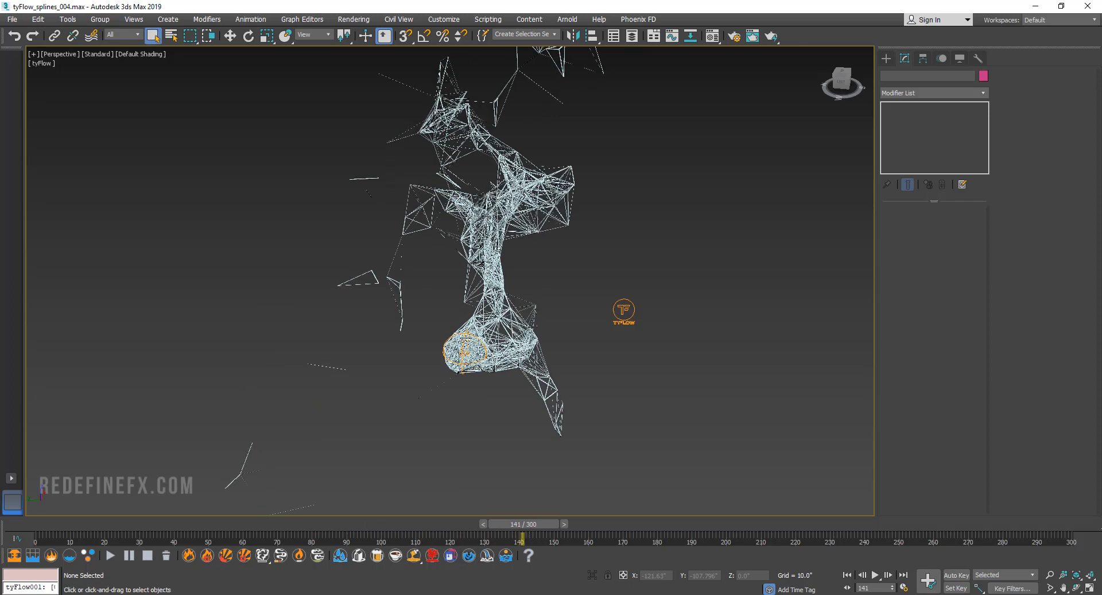
# Switch to File Explorer and look through the tyFlow example scene folders and the files in the Splines folder.
pyautogui.hotkey('alt', 'Tab')
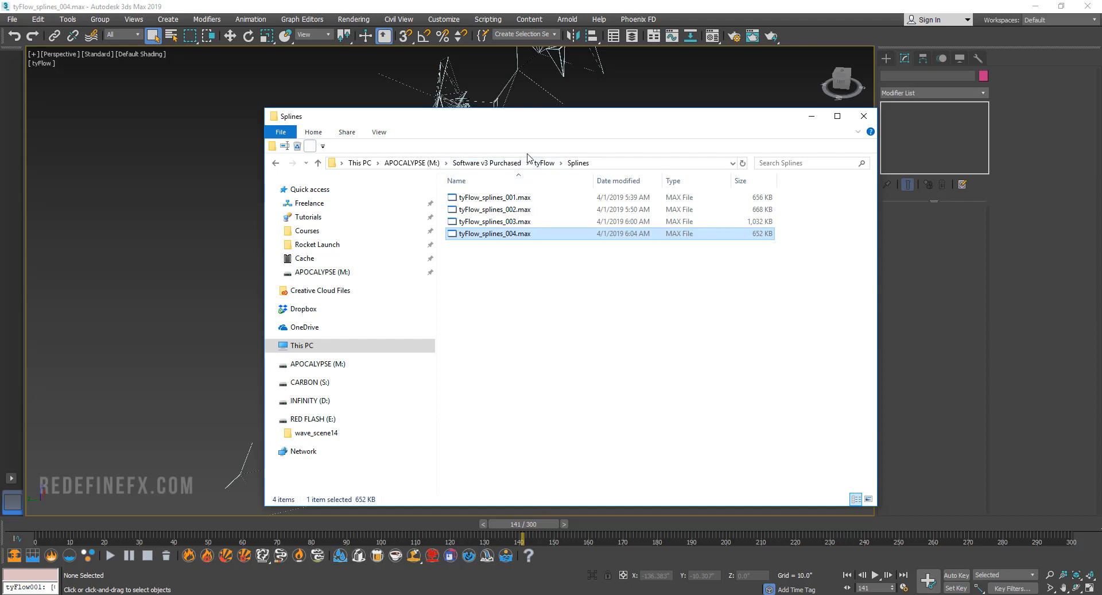
pyautogui.click(543, 164)
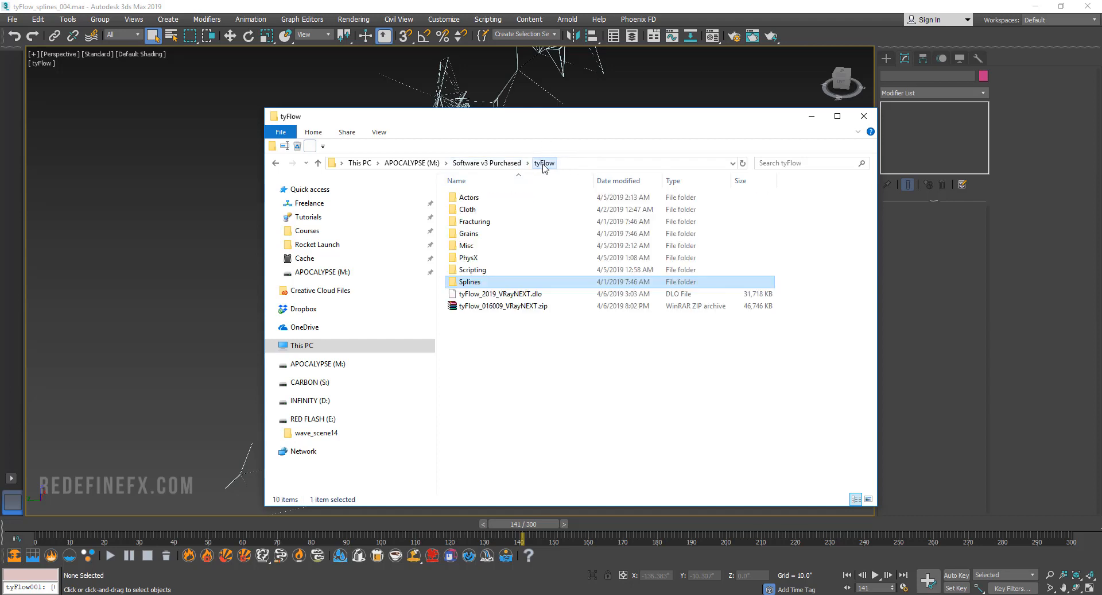
pyautogui.doubleClick(471, 281)
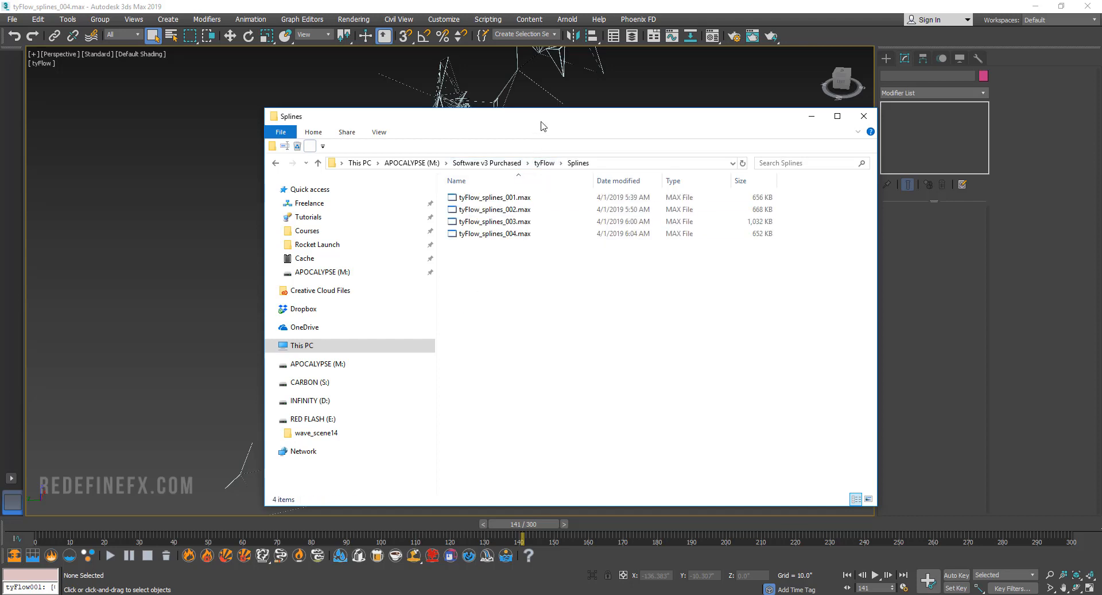
pyautogui.click(812, 116)
# Examine the spline network in the tyFlow_splines_004.max scene up close.
pyautogui.scroll(10, 572, 198)
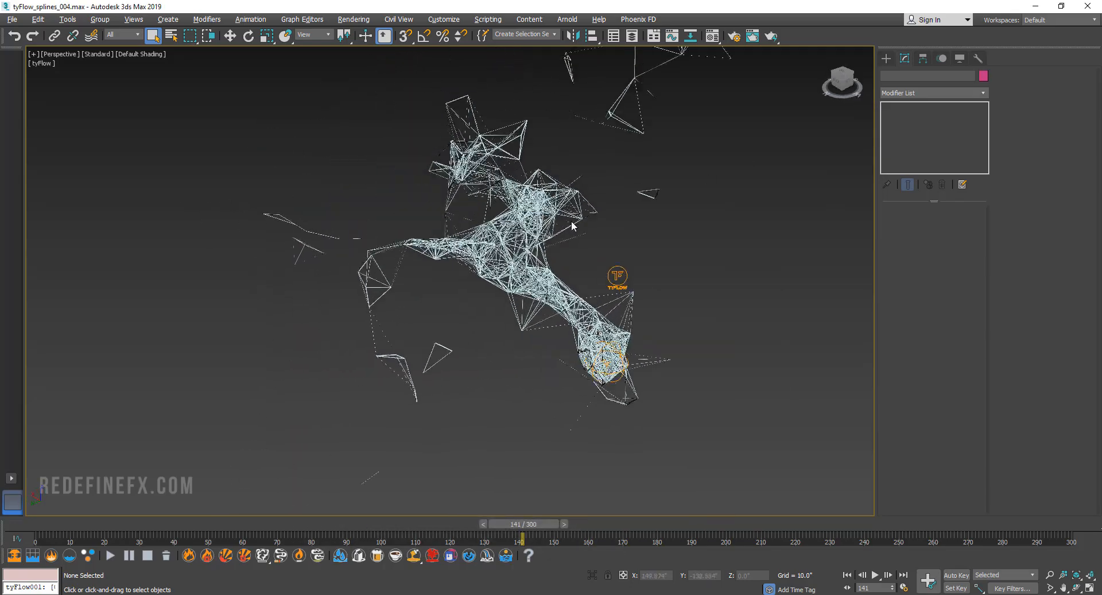
pyautogui.scroll(5, 601, 247)
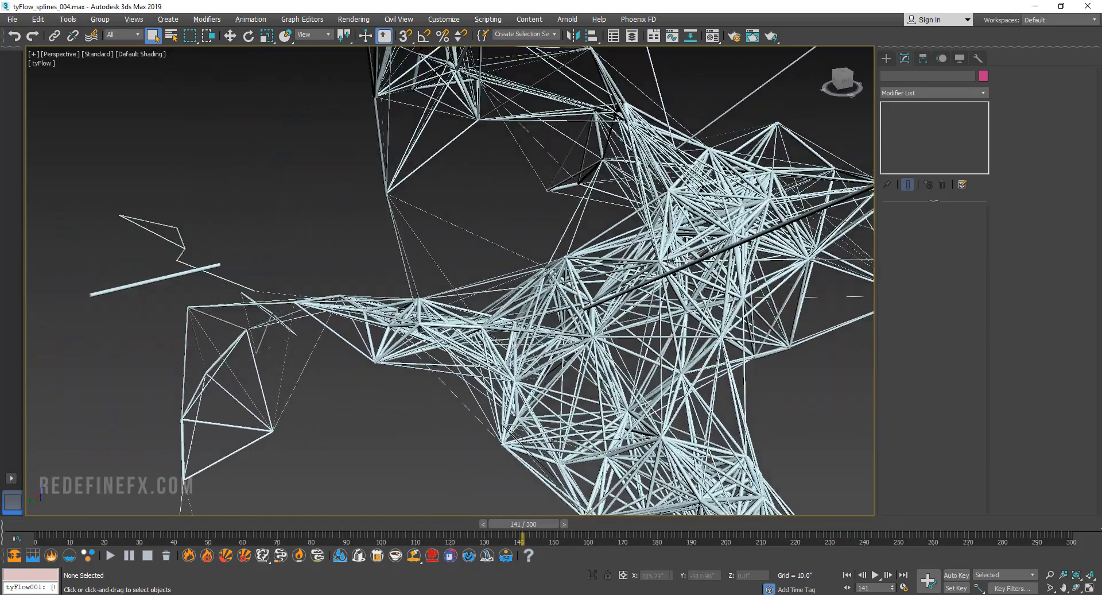
pyautogui.scroll(-3, 449, 280)
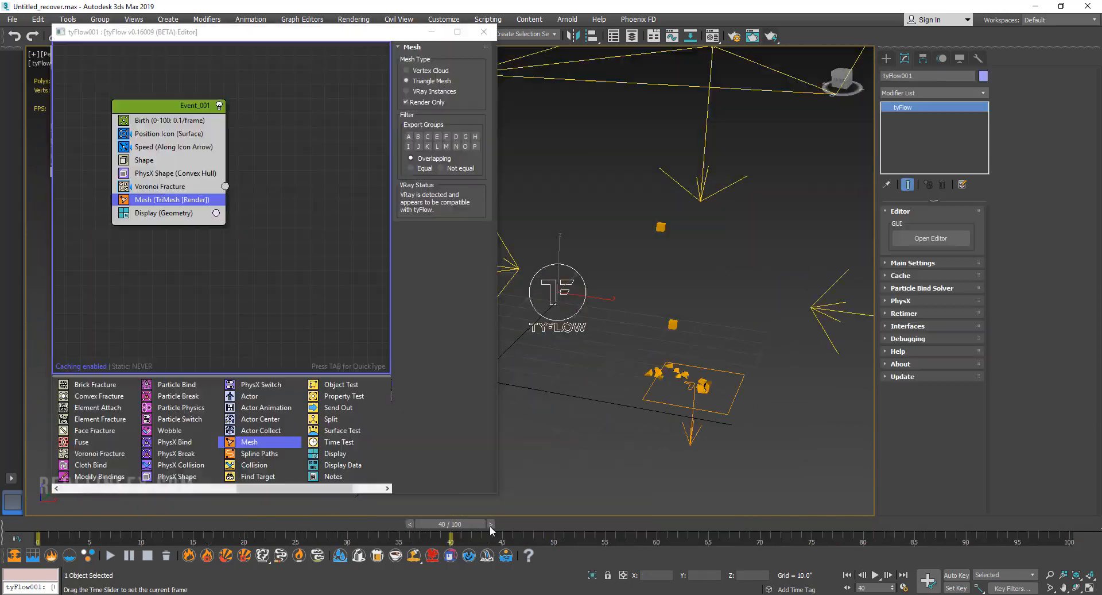
pyautogui.keyDown('alt'); pyautogui.moveTo(621, 313); pyautogui.dragTo(615, 320, button='middle'); pyautogui.keyUp('alt')
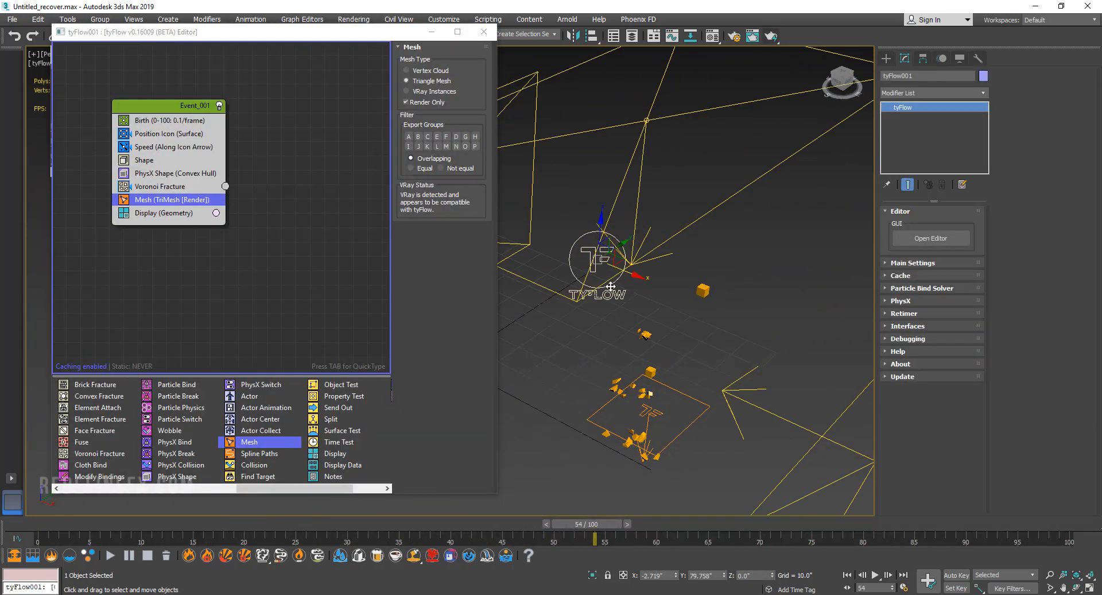
pyautogui.keyDown('alt'); pyautogui.moveTo(591, 281); pyautogui.dragTo(599, 269, button='middle'); pyautogui.keyUp('alt')
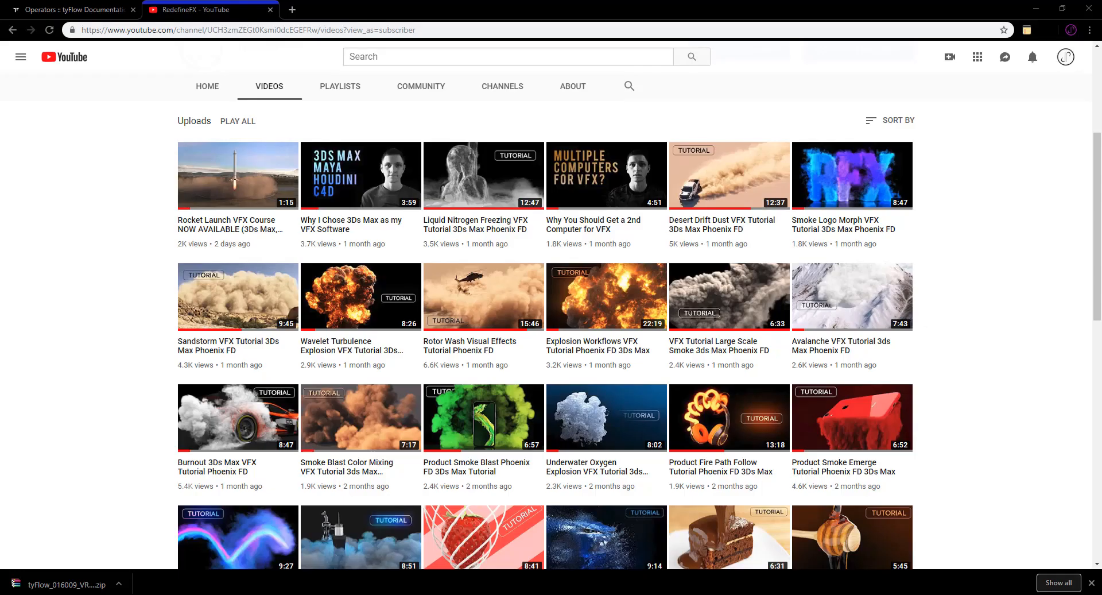
# Switch to the browser and look through the uploaded tutorials on the RedefineFX YouTube channel.
pyautogui.scroll(-2, 501, 244)
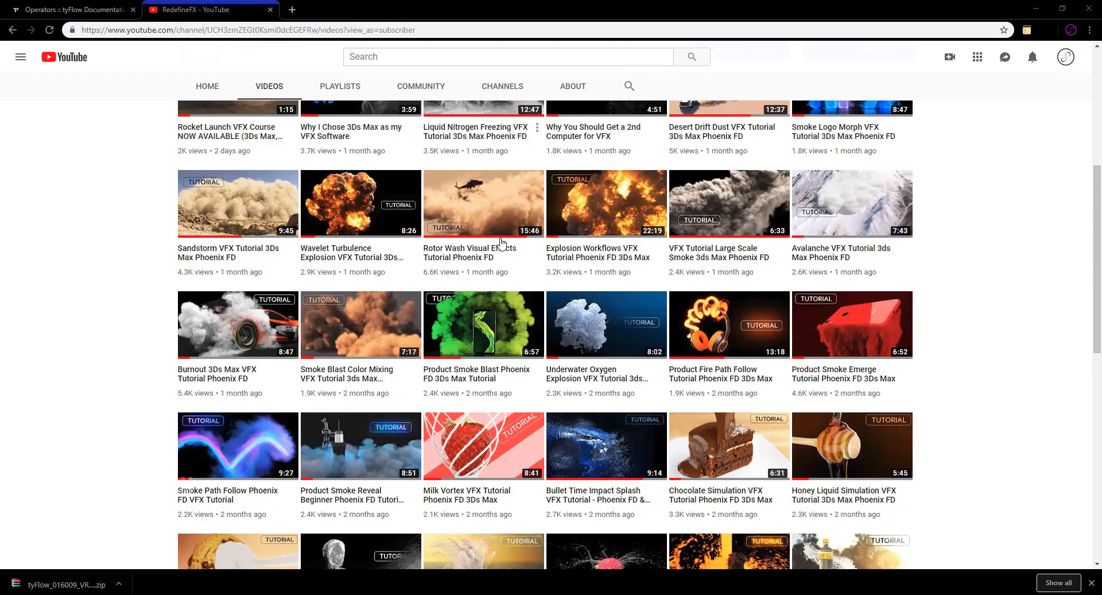
pyautogui.scroll(-2, 501, 244)
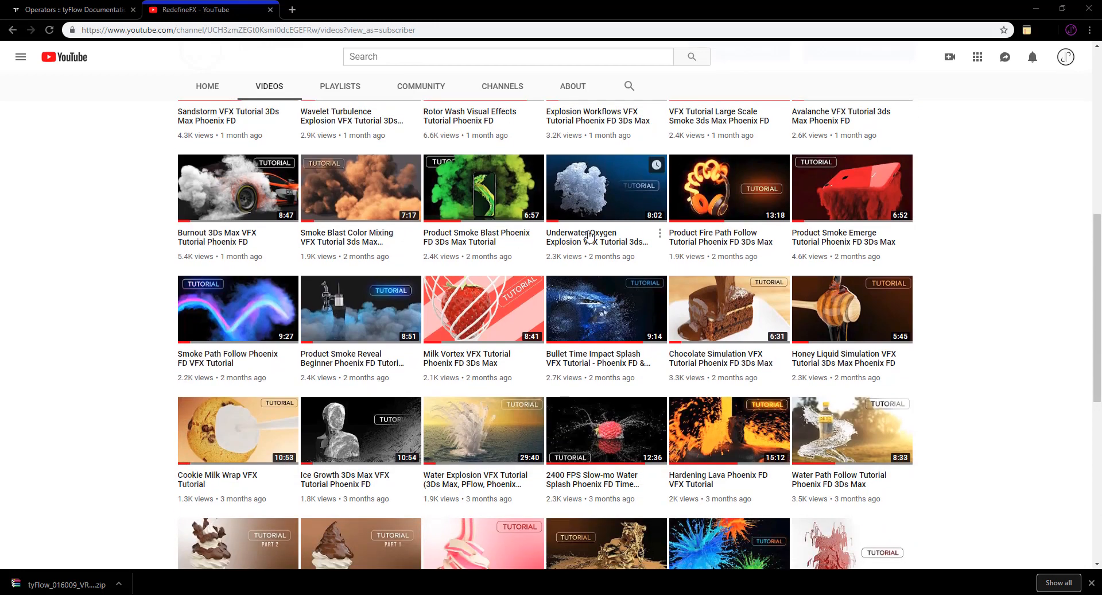
pyautogui.scroll(-3, 950, 253)
pyautogui.scroll(-3, 912, 178)
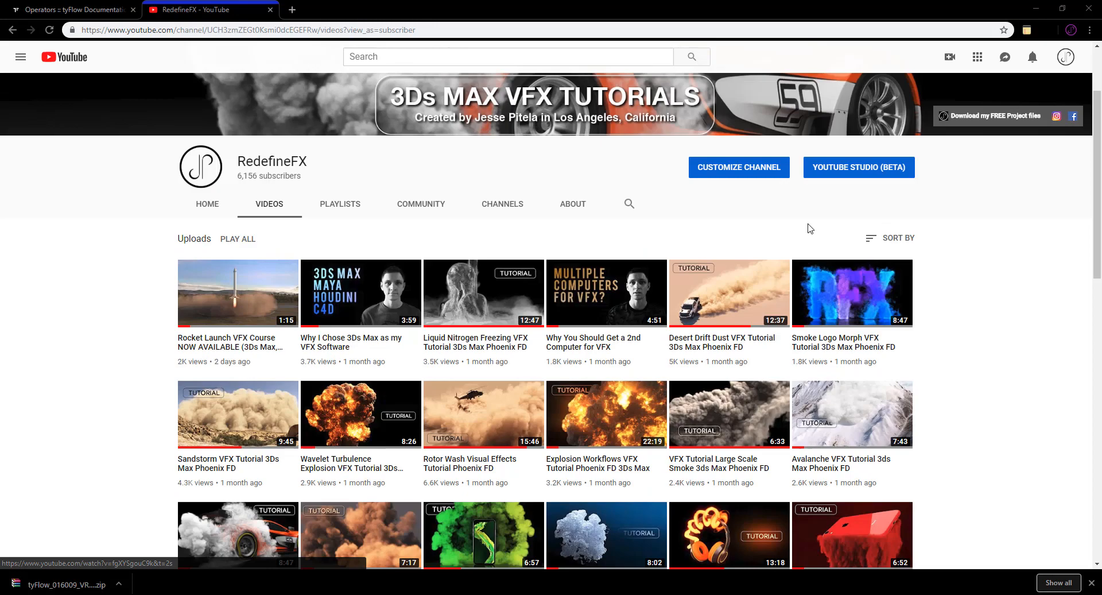
pyautogui.scroll(-9, 900, 307)
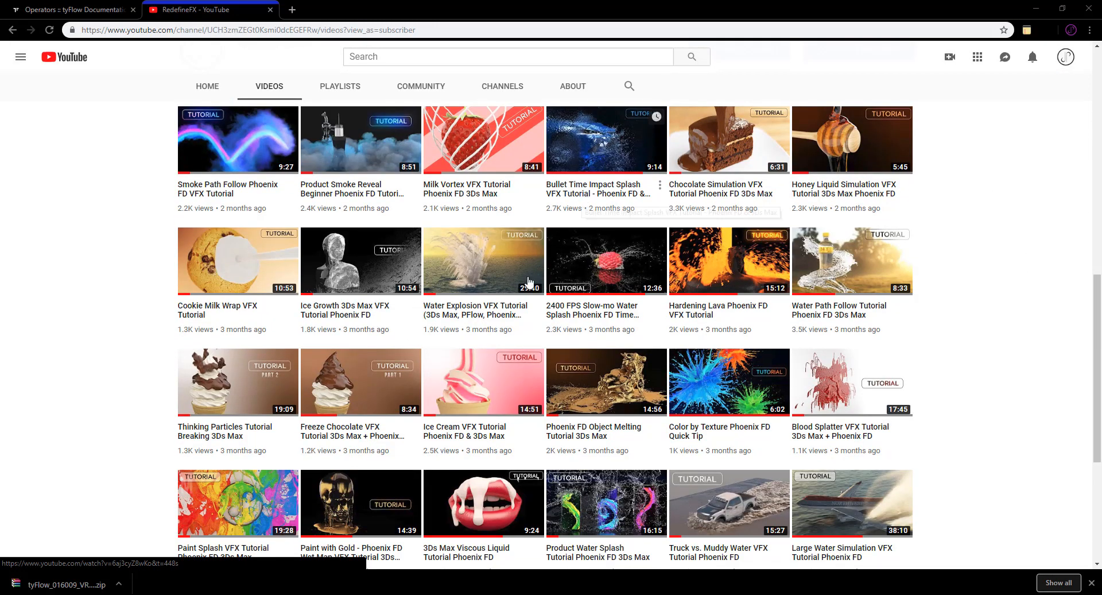
pyautogui.scroll(-3, 457, 323)
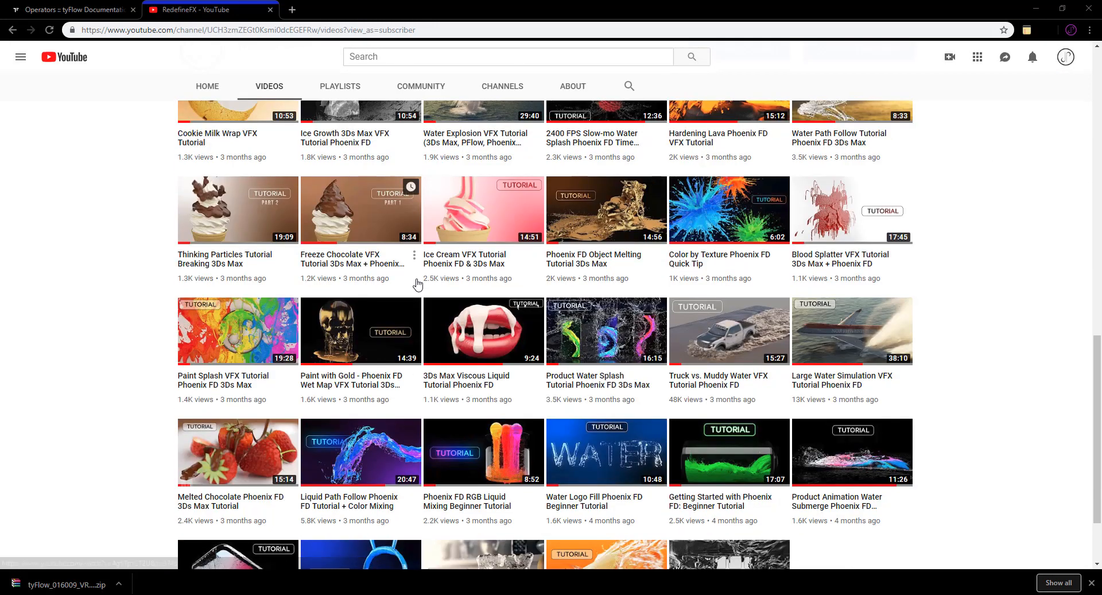